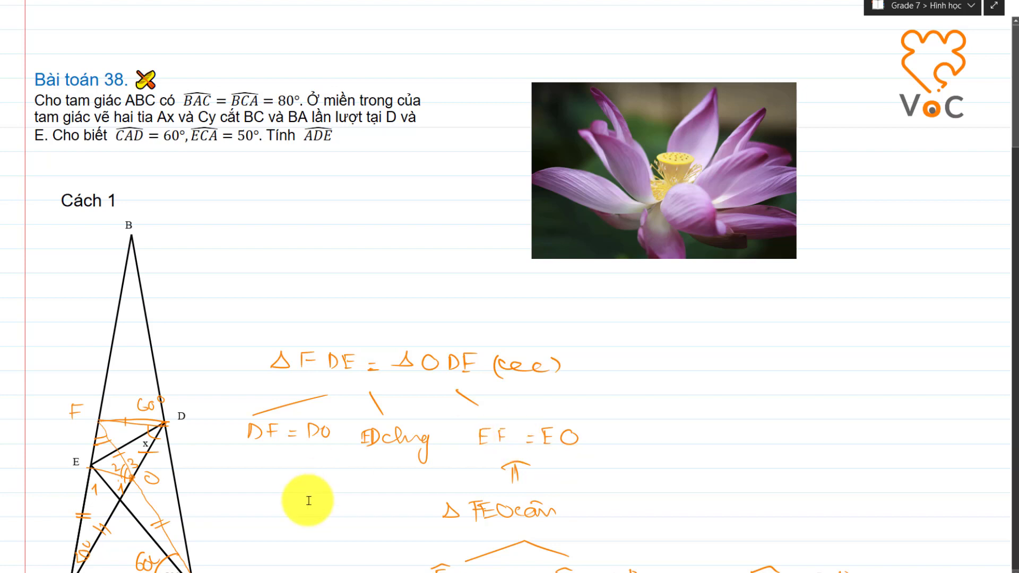
# Scroll through the handwritten Cách 1 proof to where ΔFDE = ΔODE (c.c.c) gives AE = AC.
pyautogui.scroll(-1, 297, 488)
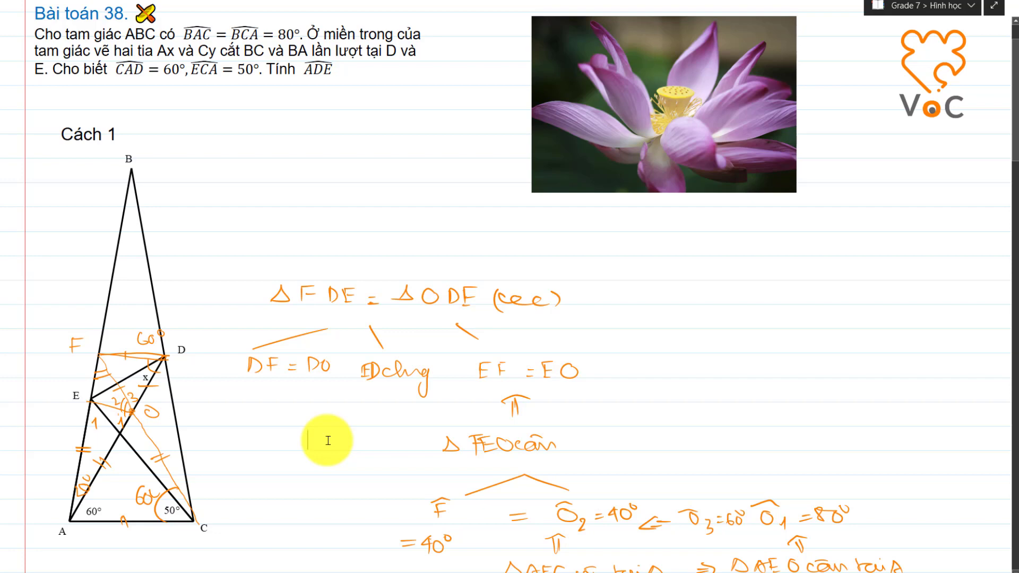
pyautogui.scroll(1, 328, 440)
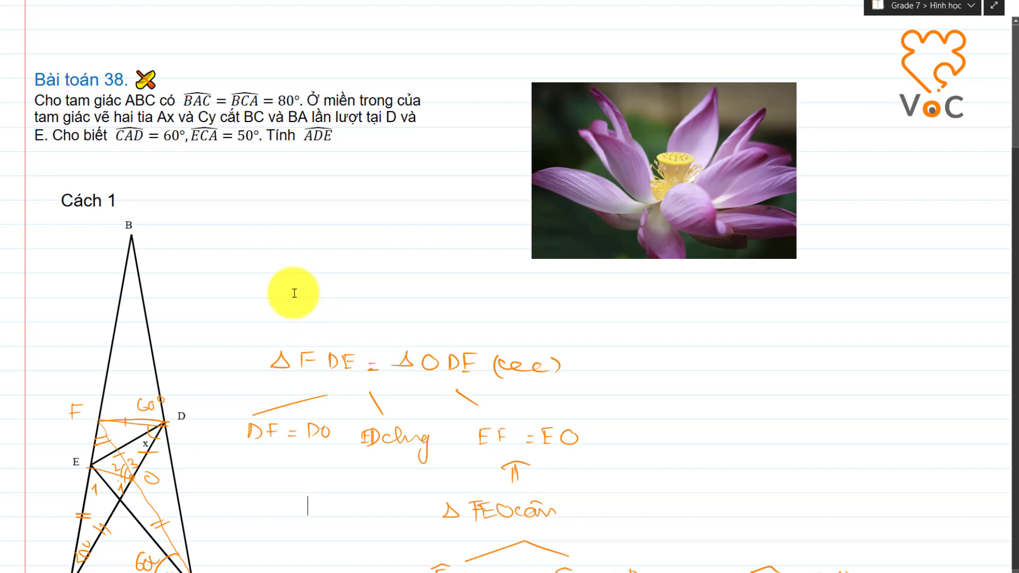
pyautogui.scroll(-1, 295, 293)
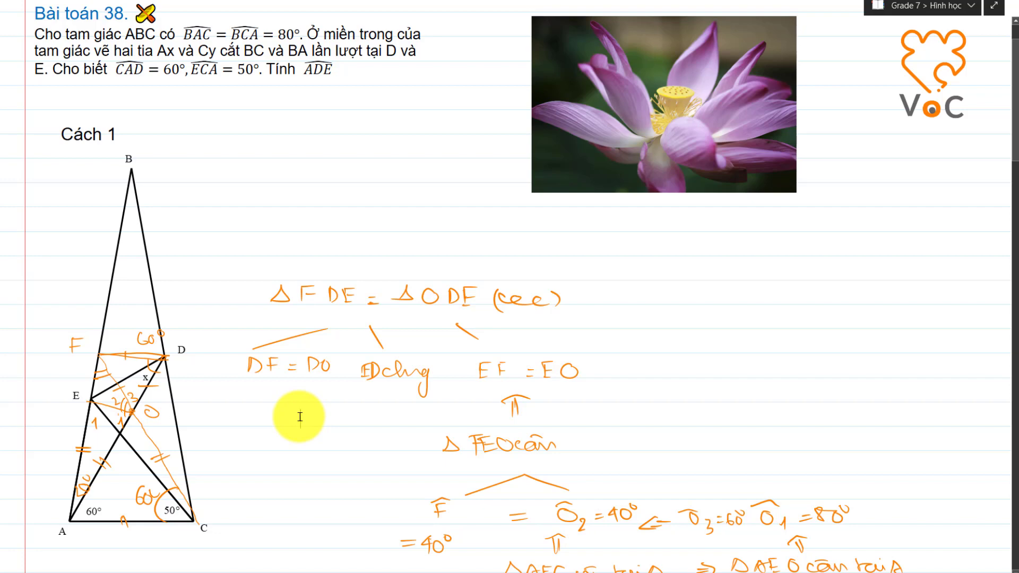
pyautogui.scroll(-3, 263, 410)
# Scroll past Cách 2's typed result x = 30° to the unannotated Cách 3 triangle figure.
pyautogui.scroll(-2, 204, 330)
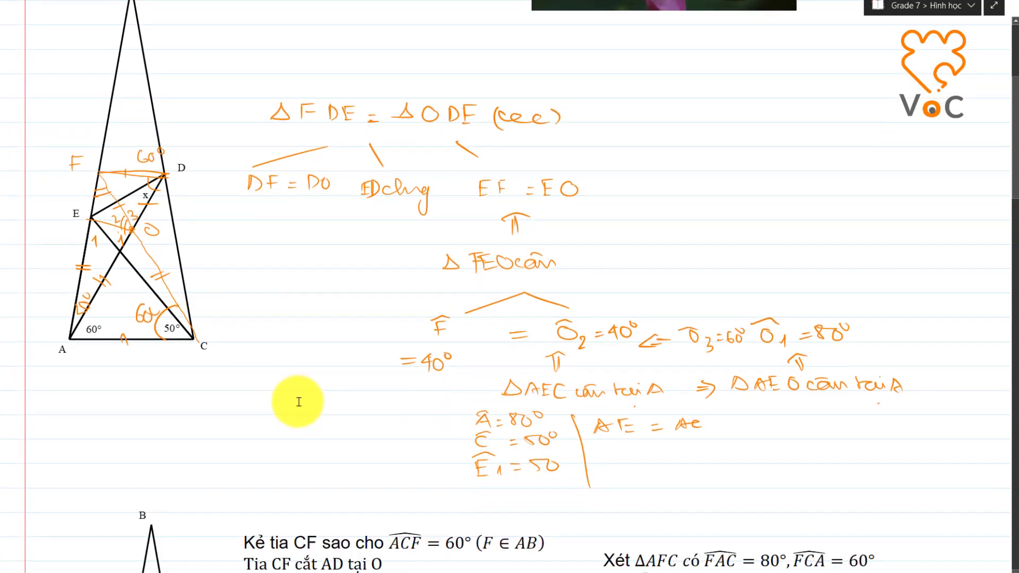
pyautogui.scroll(-2, 292, 402)
pyautogui.scroll(-5, 294, 394)
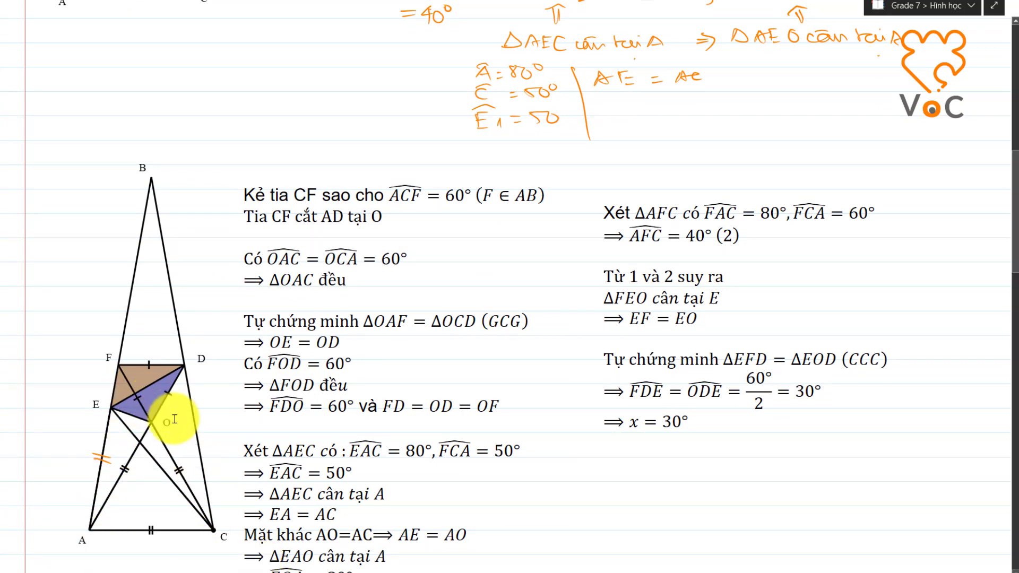
pyautogui.scroll(-3, 211, 504)
pyautogui.scroll(-7, 243, 443)
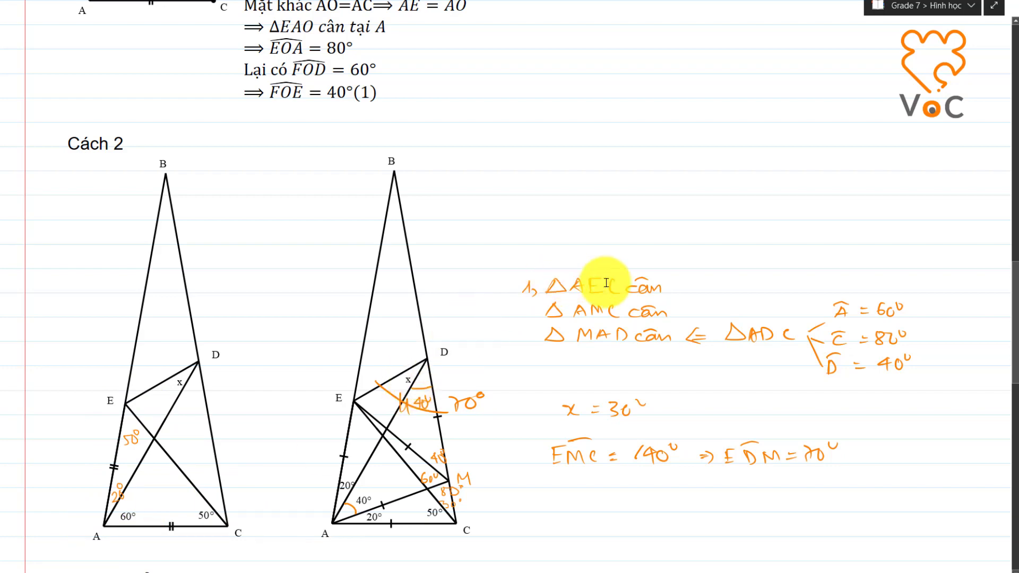
pyautogui.scroll(-5, 294, 382)
pyautogui.scroll(-5, 293, 382)
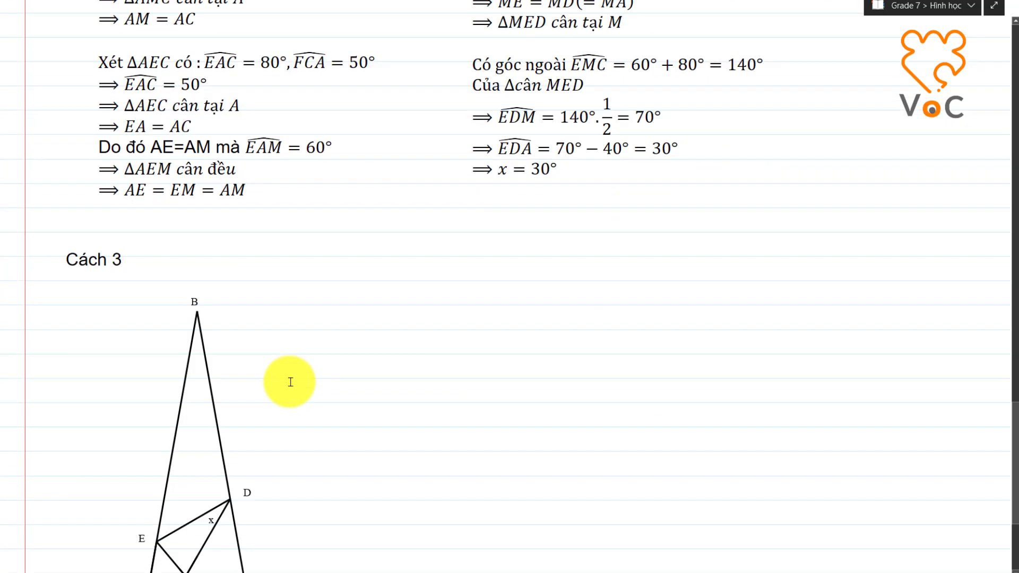
pyautogui.scroll(-3, 294, 382)
pyautogui.scroll(1, 338, 324)
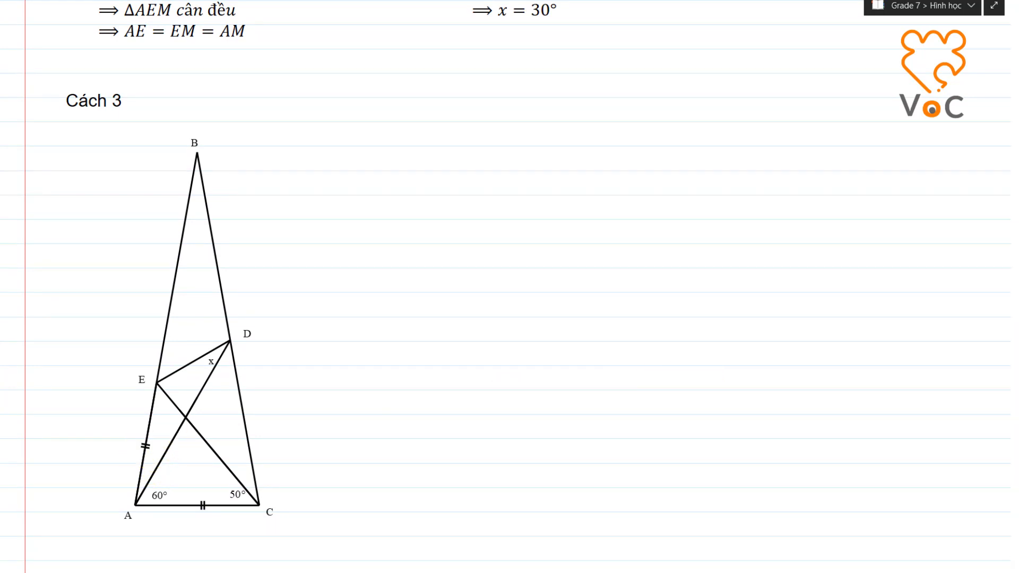
# Paste the extended triangle figure with points H, K and O beside the original Cách 3 figure.
pyautogui.click(427, 328)
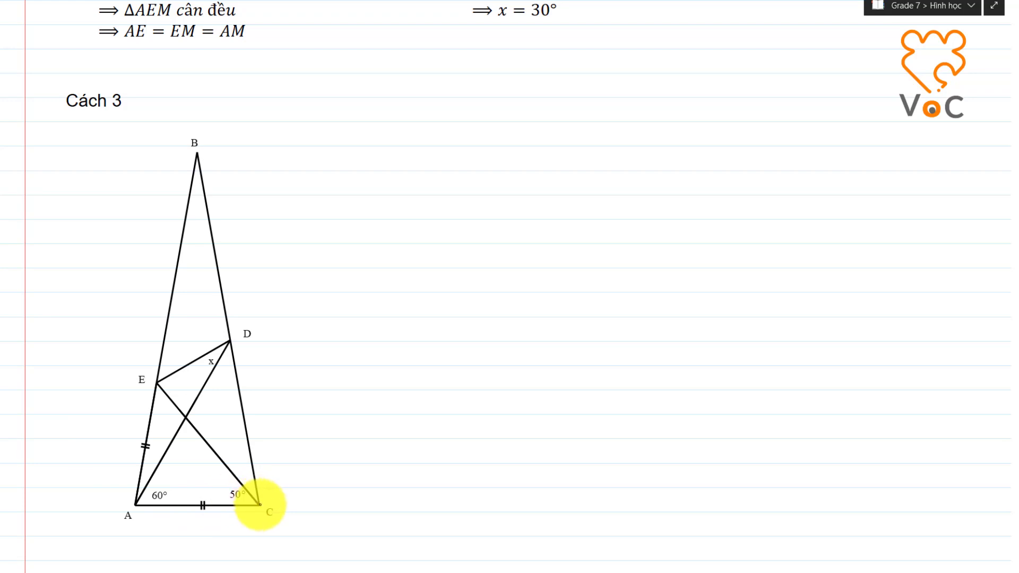
pyautogui.moveTo(259, 504)
pyautogui.mouseDown()
pyautogui.moveTo(216, 454)
pyautogui.moveTo(161, 338)
pyautogui.mouseUp()
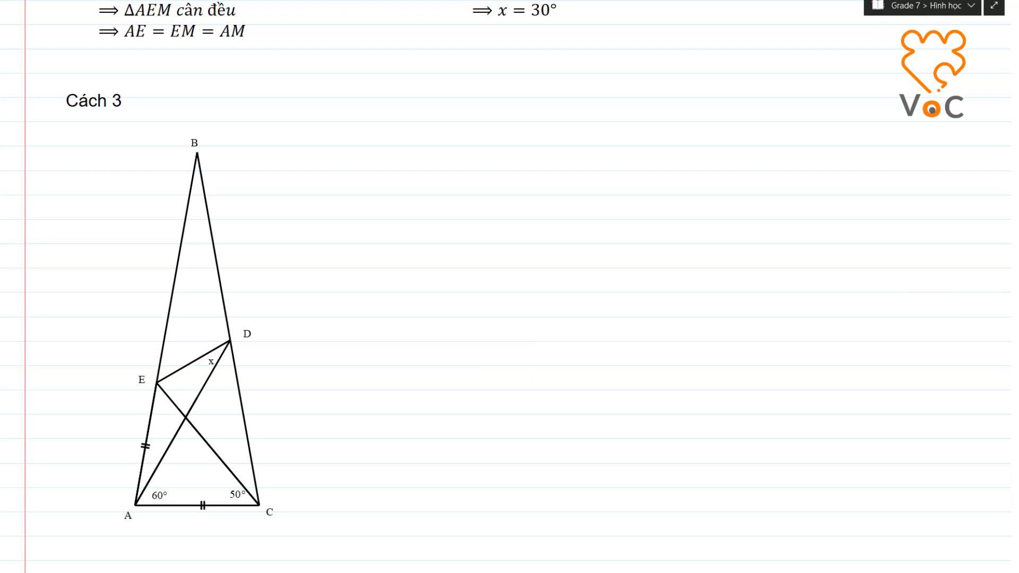
pyautogui.click(368, 147)
pyautogui.hotkey('ctrl', 'v')
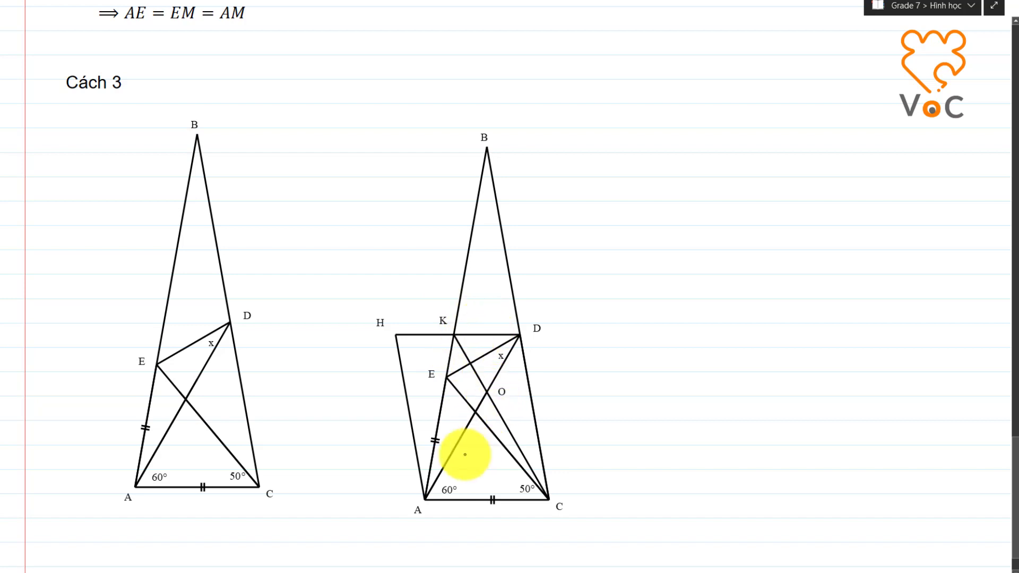
# Undo the stray stroke, removing the black equal-length marks from the second figure.
pyautogui.moveTo(457, 444); pyautogui.dragTo(466, 438)
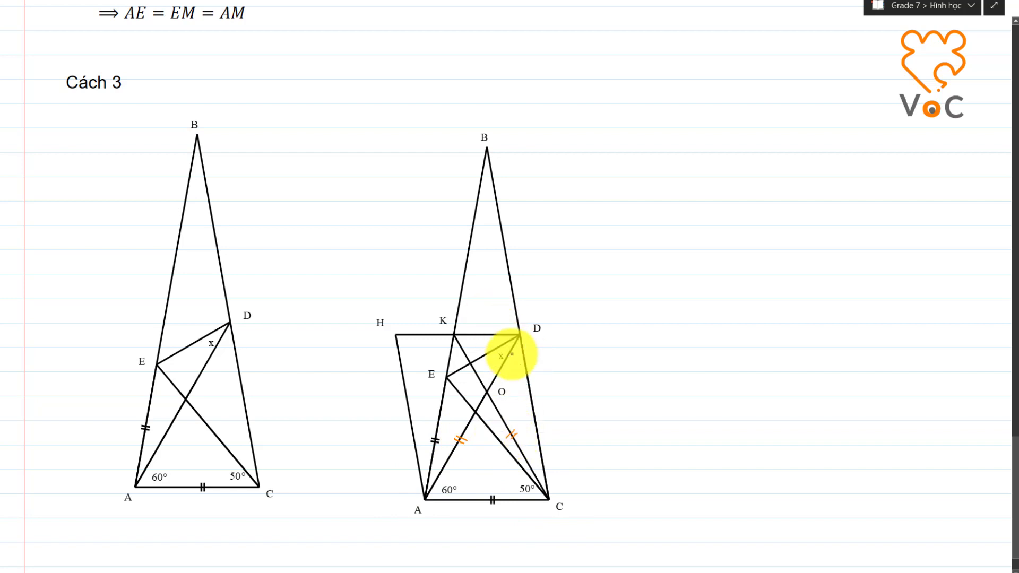
pyautogui.scroll(-2, 459, 319)
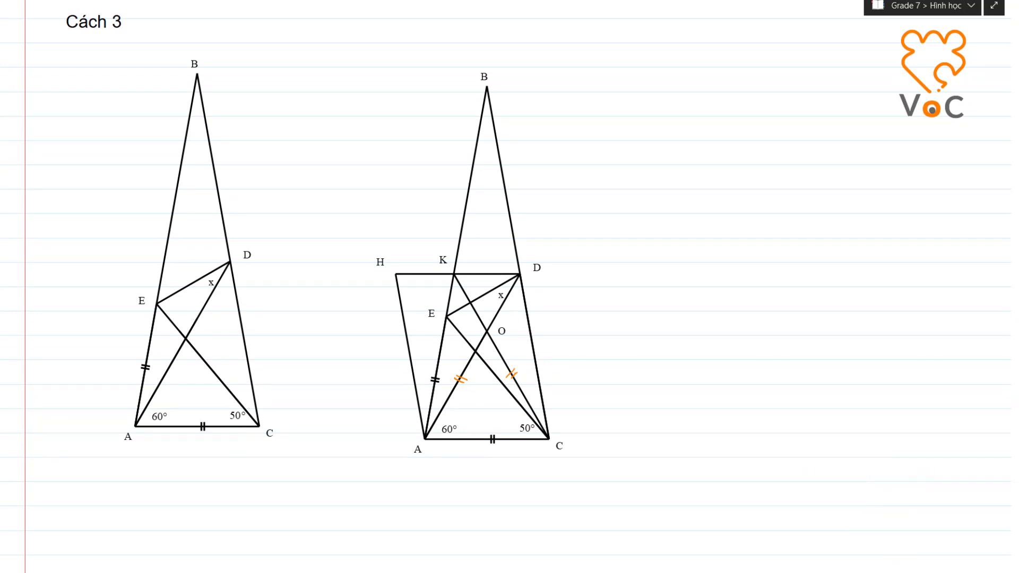
pyautogui.click(531, 326)
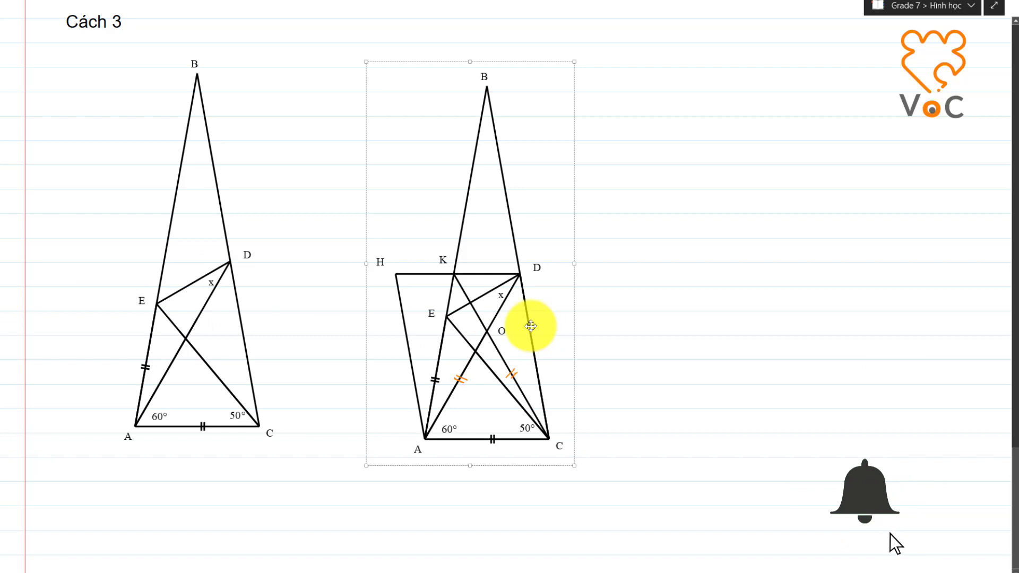
pyautogui.hotkey('ctrl', 'z')
pyautogui.click(657, 354)
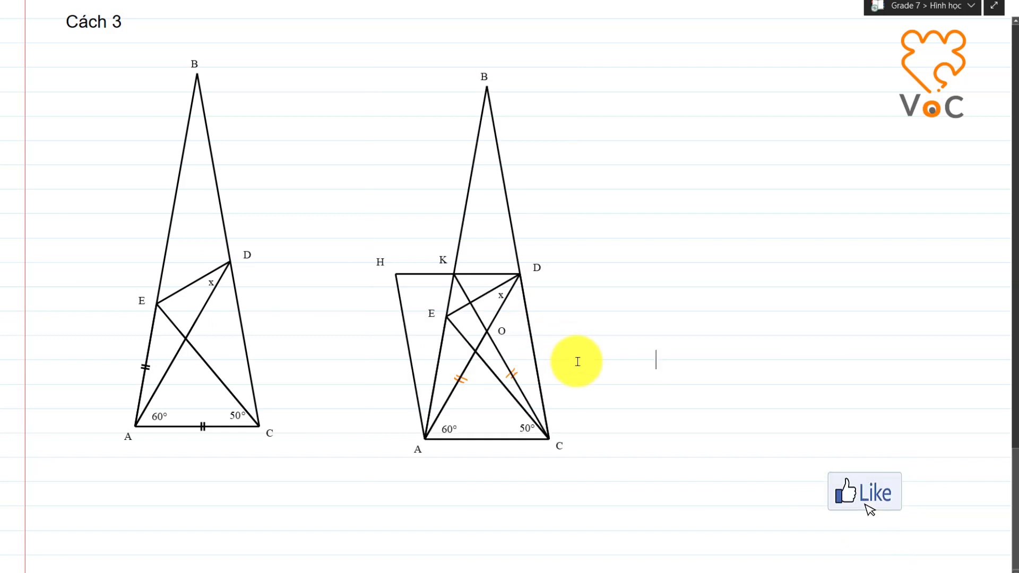
# Erase the orange tick marks on the second figure, then return to the orange pen.
pyautogui.click(101, 5)
pyautogui.click(90, 32)
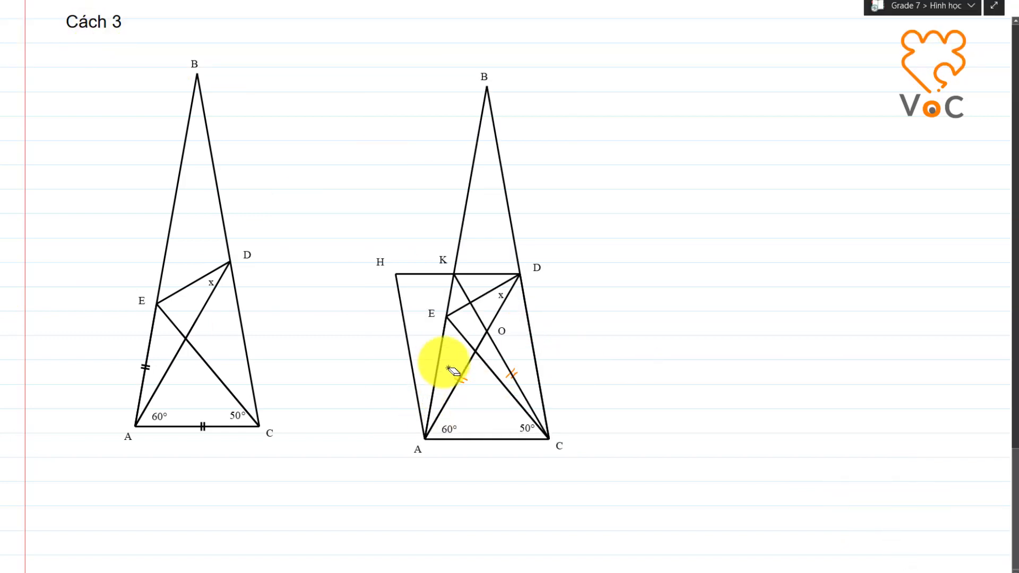
pyautogui.moveTo(462, 374); pyautogui.dragTo(512, 370)
pyautogui.click(228, 46)
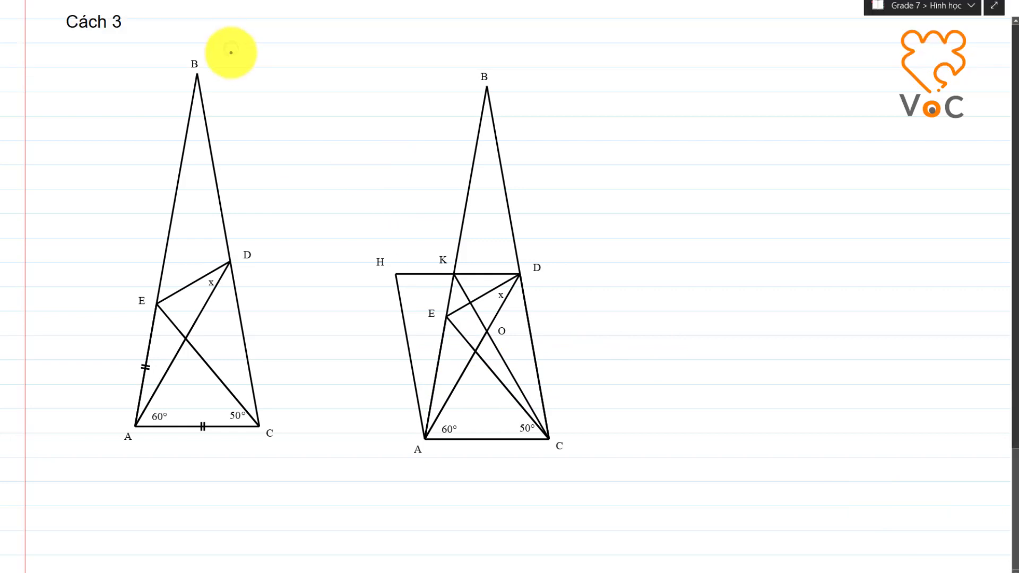
# Draw orange ticks on AC, KC, ED and KD, an arc at A, and parallel arrows on KD, HA and DC.
pyautogui.moveTo(482, 437); pyautogui.dragTo(485, 446)
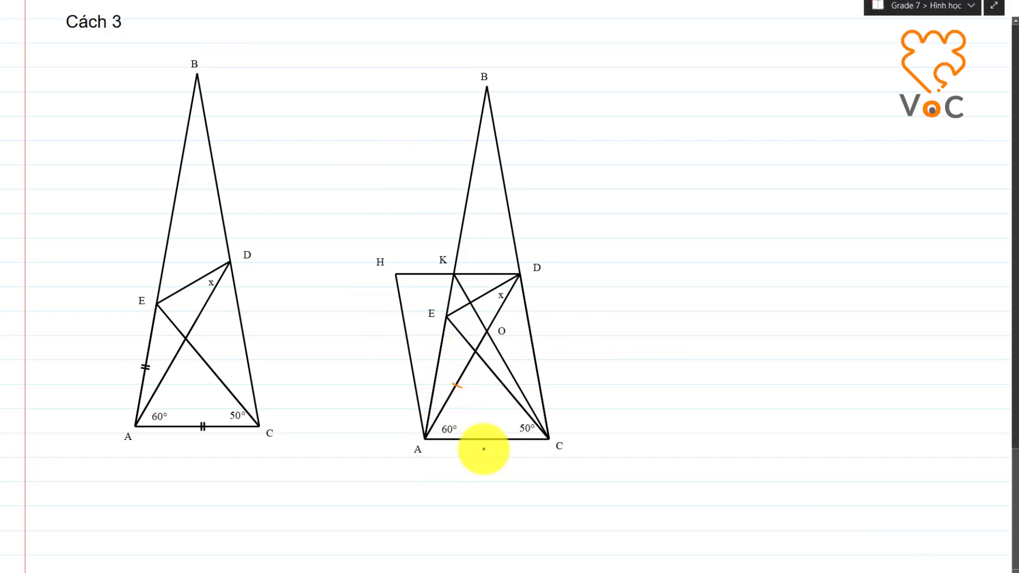
pyautogui.moveTo(506, 376); pyautogui.dragTo(513, 370)
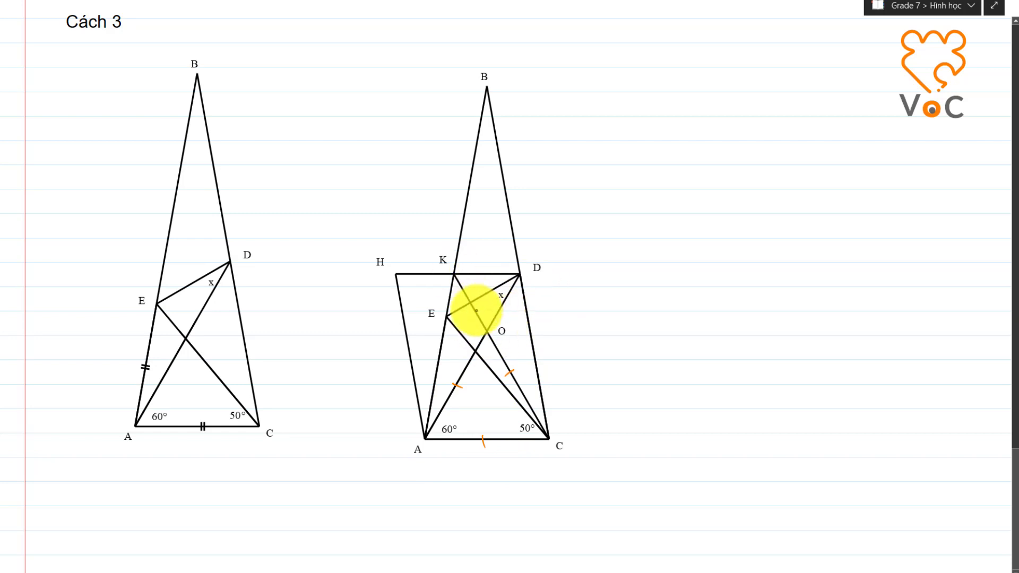
pyautogui.moveTo(471, 311); pyautogui.dragTo(504, 305)
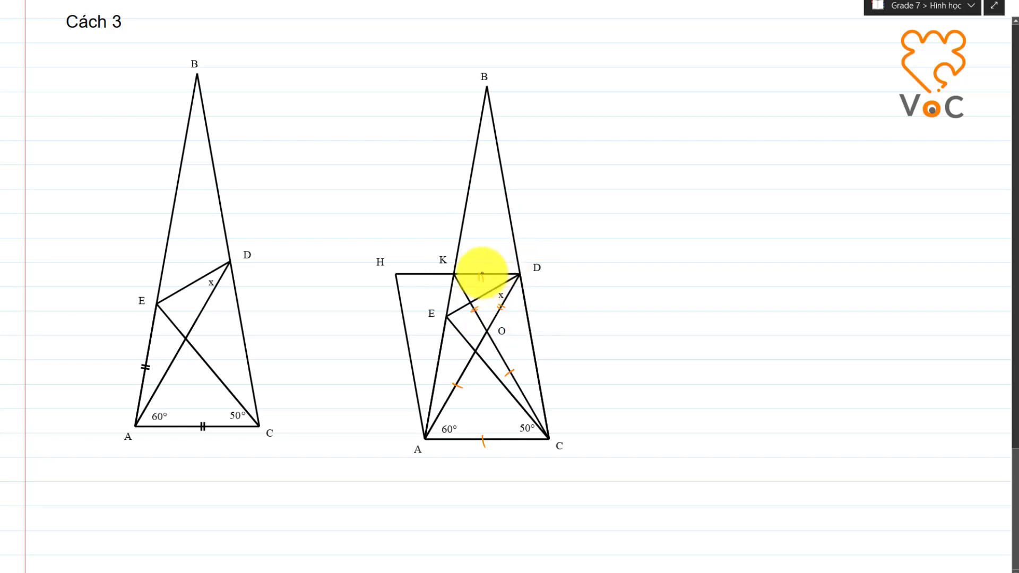
pyautogui.moveTo(481, 273); pyautogui.dragTo(482, 280)
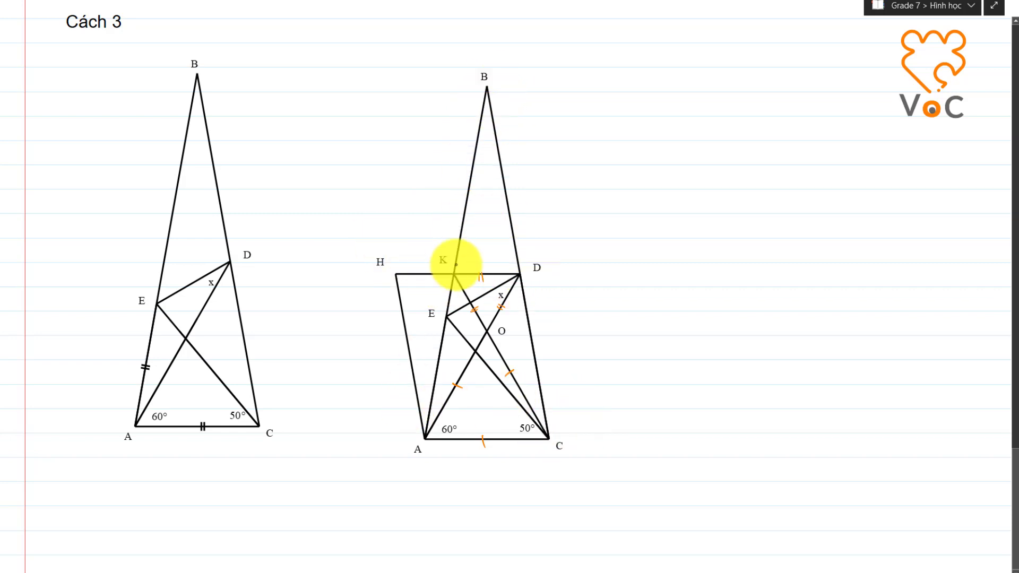
pyautogui.moveTo(440, 431); pyautogui.dragTo(440, 440)
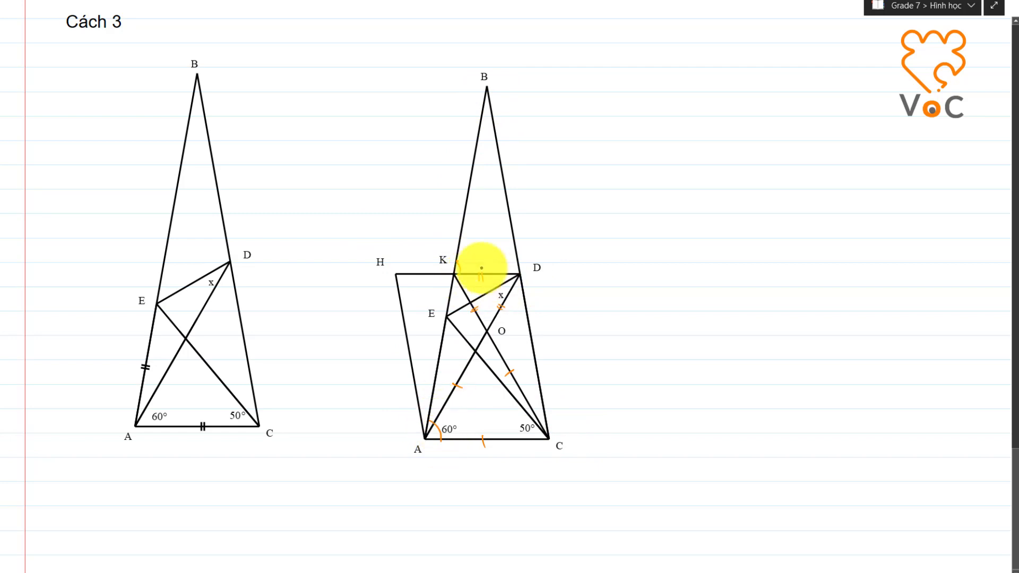
pyautogui.moveTo(487, 271); pyautogui.dragTo(491, 281)
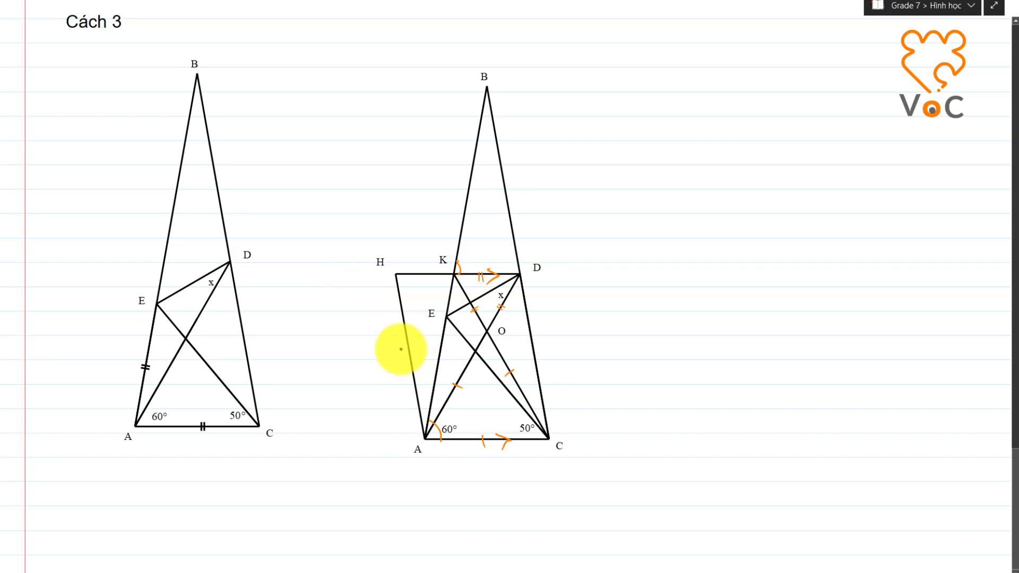
pyautogui.moveTo(405, 354); pyautogui.dragTo(415, 352)
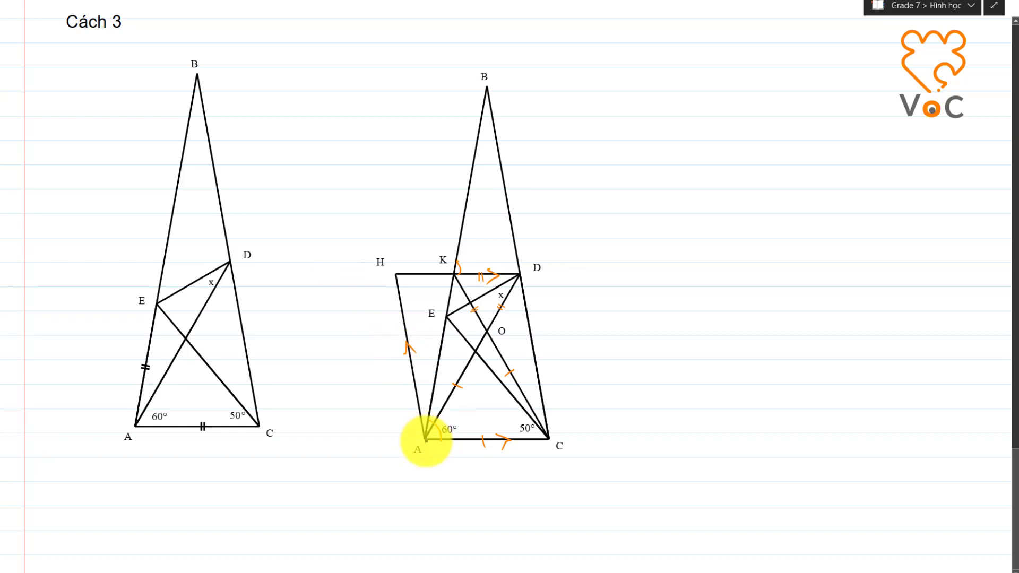
pyautogui.moveTo(530, 355); pyautogui.dragTo(547, 357)
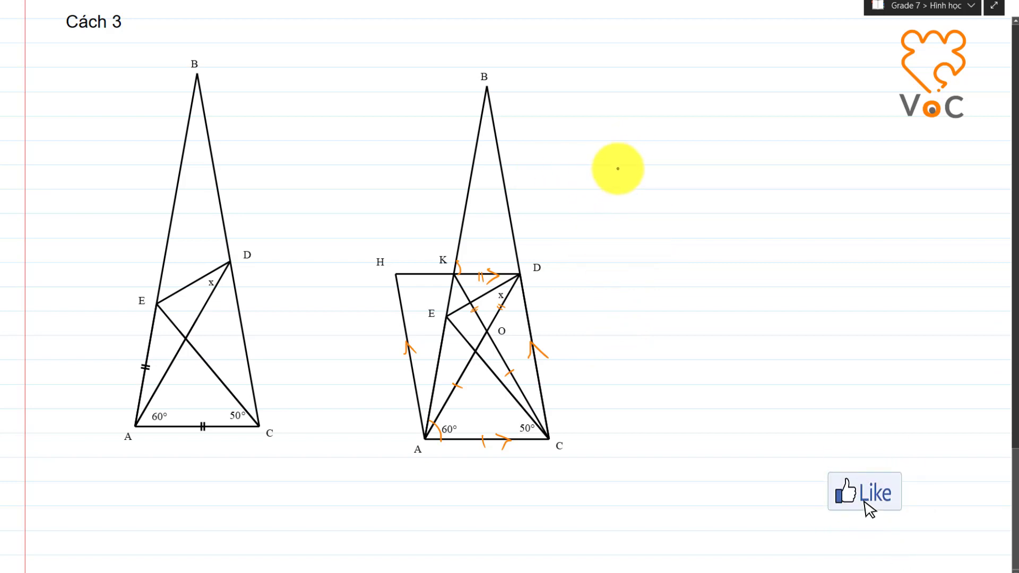
# Write the orange note 'OAC đều → OKD đều → KD // AC'.
pyautogui.moveTo(619, 154)
pyautogui.mouseDown()
pyautogui.moveTo(678, 148)
pyautogui.moveTo(695, 161)
pyautogui.moveTo(701, 150)
pyautogui.mouseUp()
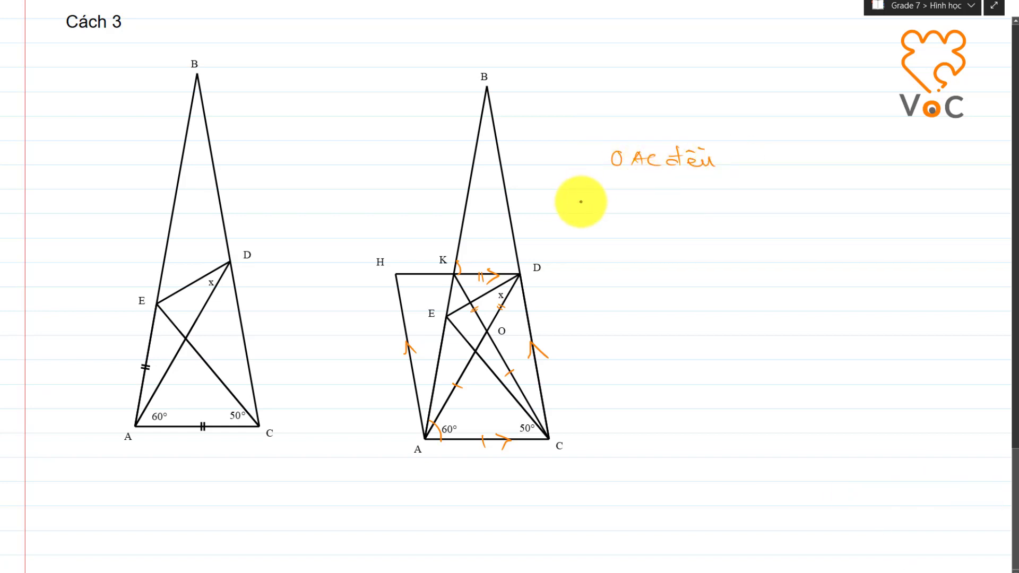
pyautogui.moveTo(579, 202)
pyautogui.mouseDown()
pyautogui.moveTo(674, 212)
pyautogui.moveTo(680, 194)
pyautogui.moveTo(713, 209)
pyautogui.moveTo(706, 193)
pyautogui.mouseUp()
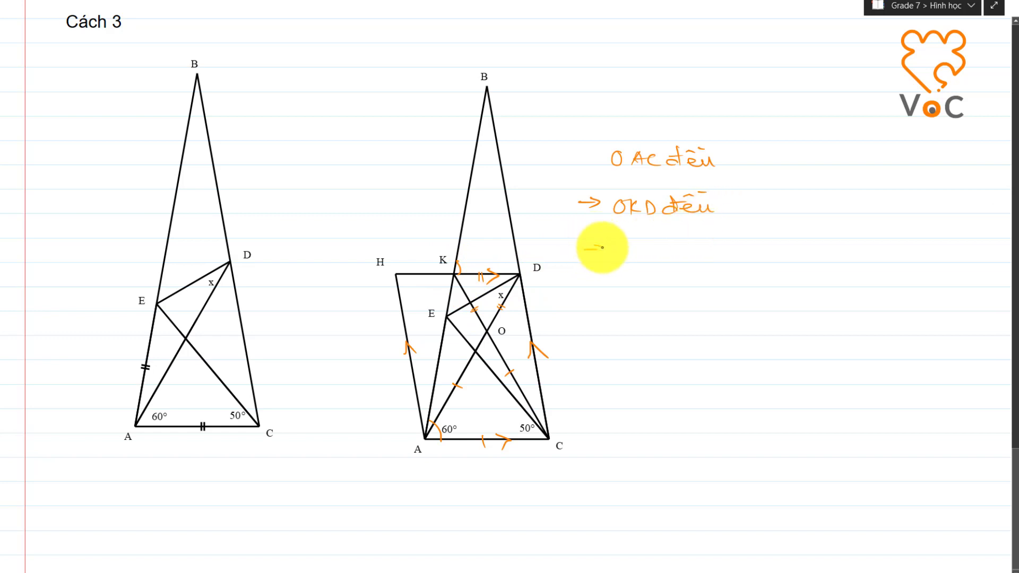
pyautogui.moveTo(622, 247); pyautogui.dragTo(622, 260)
pyautogui.moveTo(632, 250); pyautogui.dragTo(638, 261)
pyautogui.moveTo(670, 263); pyautogui.dragTo(705, 261)
# Write 'Dựng AH // CD ⇒ ACDH là hbh' with a brace, and tick AH and DC as matching sides.
pyautogui.moveTo(584, 295)
pyautogui.mouseDown()
pyautogui.moveTo(594, 313)
pyautogui.moveTo(618, 305)
pyautogui.moveTo(626, 325)
pyautogui.moveTo(648, 301)
pyautogui.moveTo(699, 312)
pyautogui.mouseUp()
pyautogui.moveTo(714, 312); pyautogui.dragTo(725, 302)
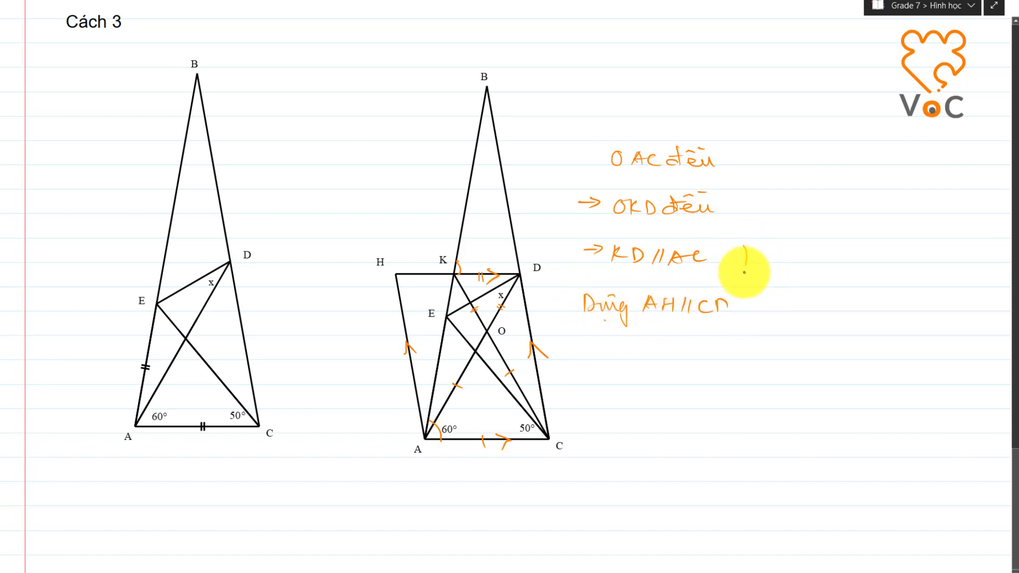
pyautogui.moveTo(745, 245)
pyautogui.mouseDown()
pyautogui.moveTo(750, 304)
pyautogui.moveTo(714, 313)
pyautogui.mouseUp()
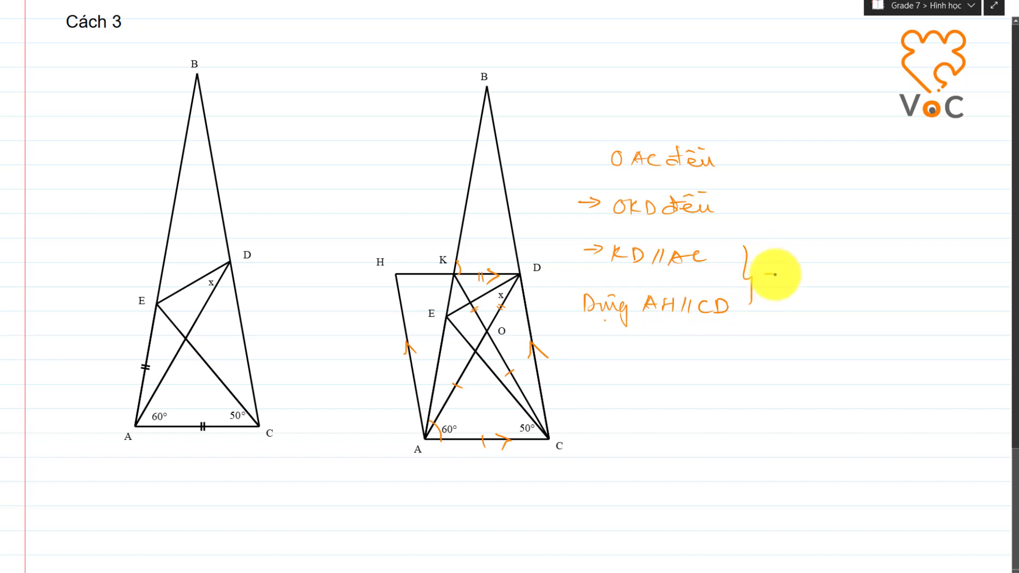
pyautogui.moveTo(769, 269); pyautogui.dragTo(769, 280)
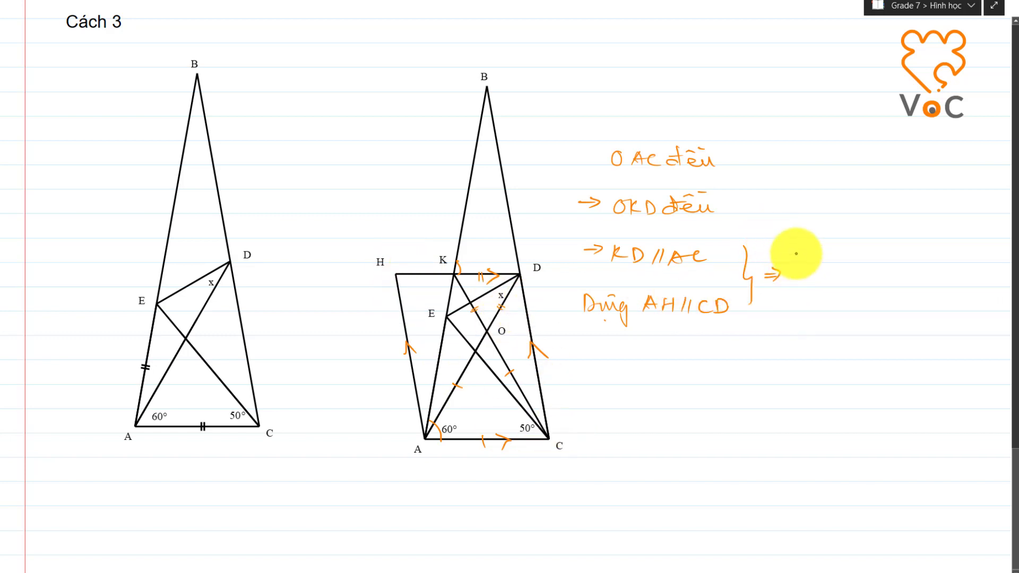
pyautogui.moveTo(797, 280)
pyautogui.mouseDown()
pyautogui.moveTo(877, 264)
pyautogui.moveTo(888, 279)
pyautogui.moveTo(937, 275)
pyautogui.mouseUp()
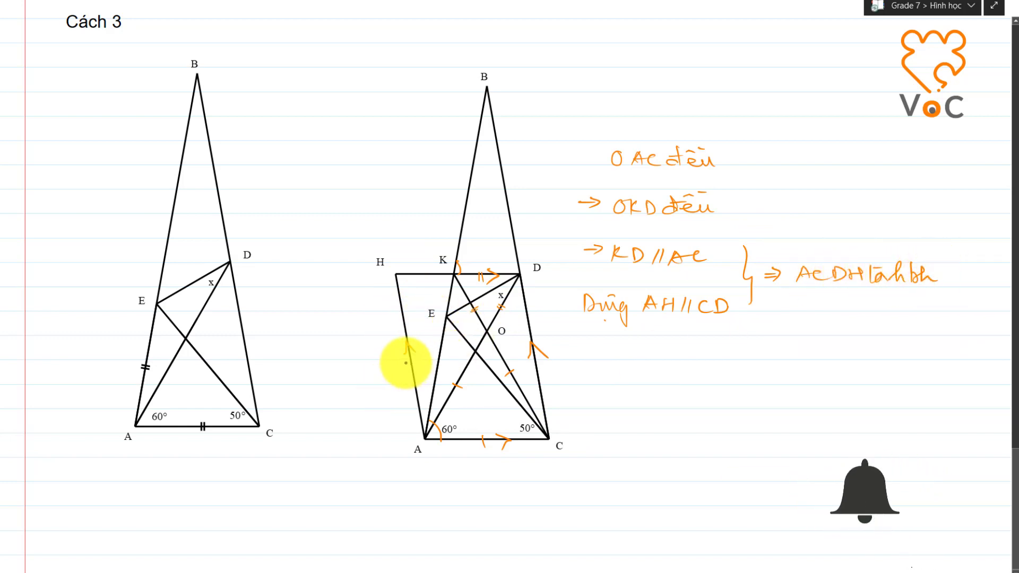
pyautogui.moveTo(405, 367); pyautogui.dragTo(423, 360)
pyautogui.moveTo(529, 368); pyautogui.dragTo(547, 363)
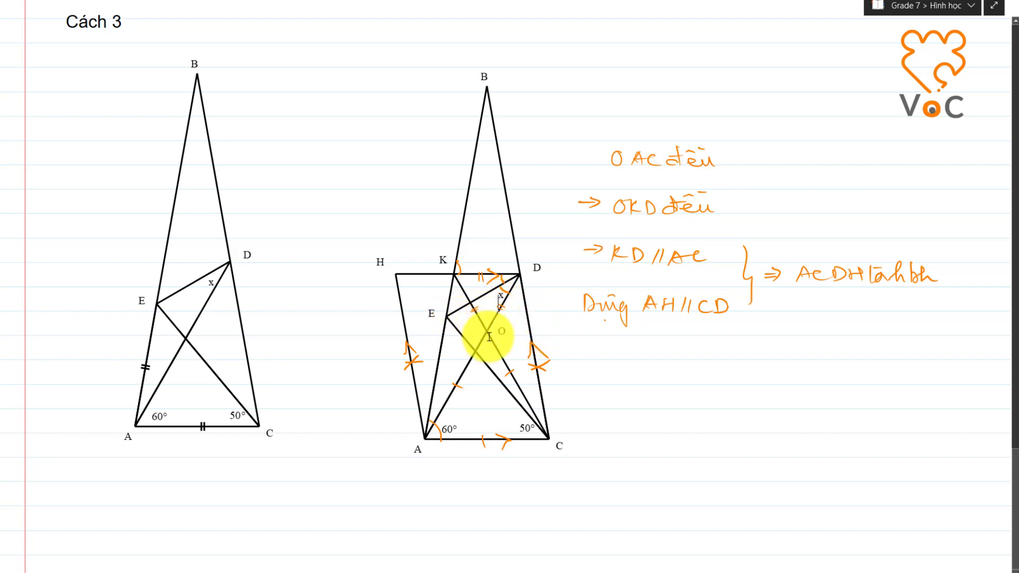
# Write 'cm DE là pg KDA' and label the 20° angle at A and the angle at K.
pyautogui.moveTo(498, 295); pyautogui.dragTo(499, 313)
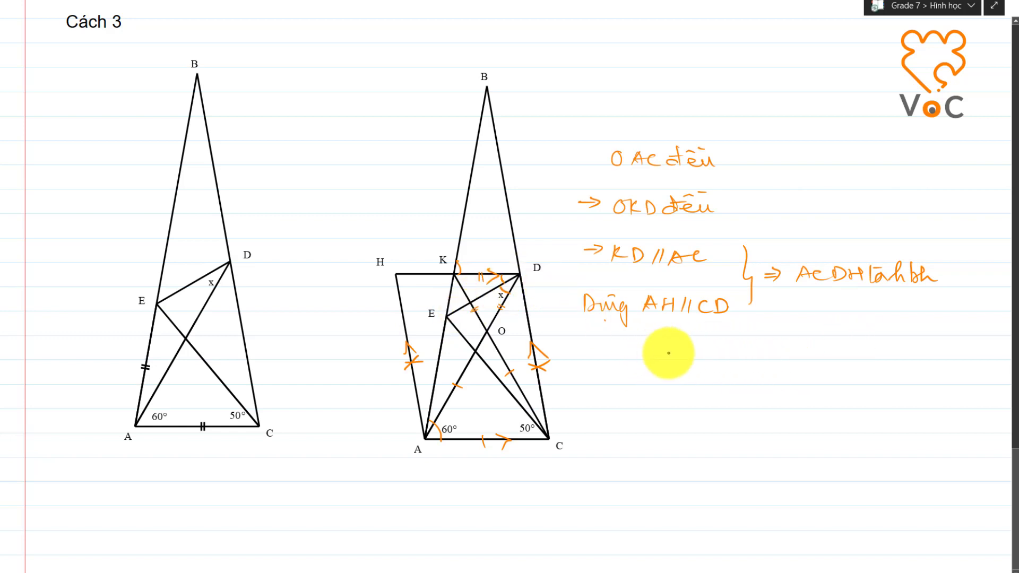
pyautogui.moveTo(665, 355); pyautogui.dragTo(717, 361)
pyautogui.moveTo(737, 349)
pyautogui.mouseDown()
pyautogui.moveTo(731, 361)
pyautogui.moveTo(751, 359)
pyautogui.mouseUp()
pyautogui.moveTo(762, 351); pyautogui.dragTo(802, 365)
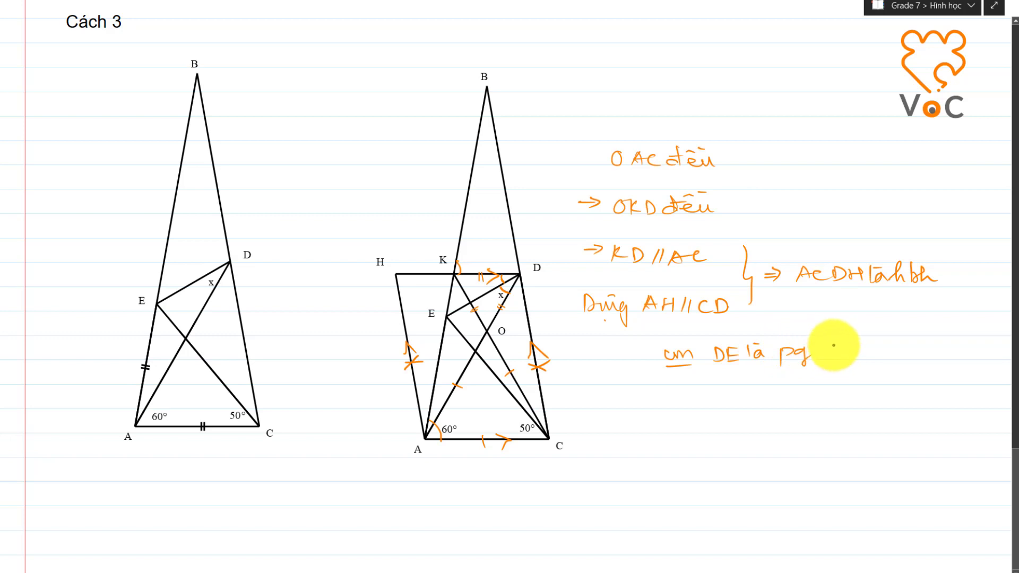
pyautogui.moveTo(839, 342); pyautogui.dragTo(841, 354)
pyautogui.moveTo(847, 341)
pyautogui.mouseDown()
pyautogui.moveTo(851, 354)
pyautogui.moveTo(882, 356)
pyautogui.moveTo(865, 338)
pyautogui.mouseUp()
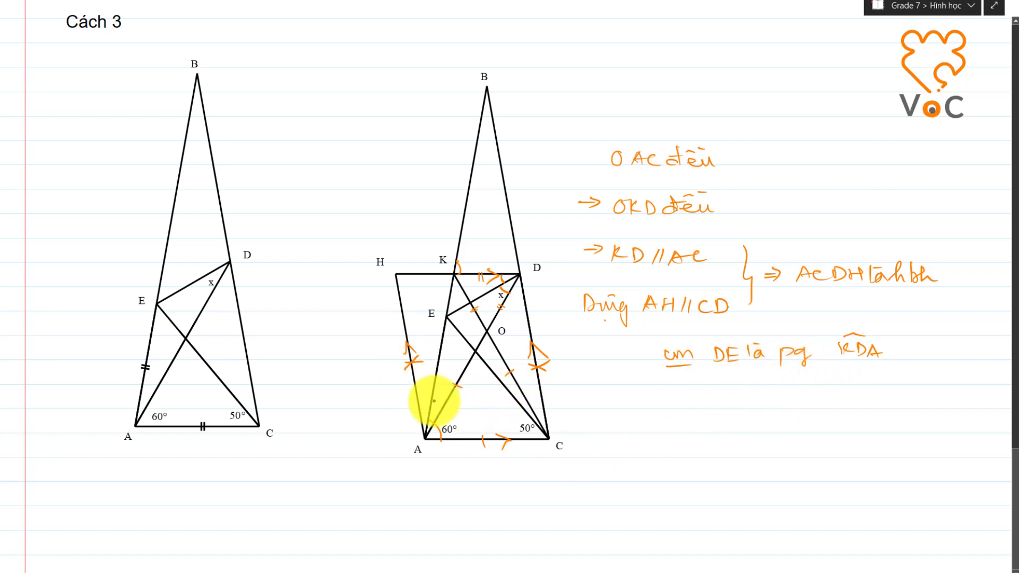
pyautogui.moveTo(444, 404); pyautogui.dragTo(448, 388)
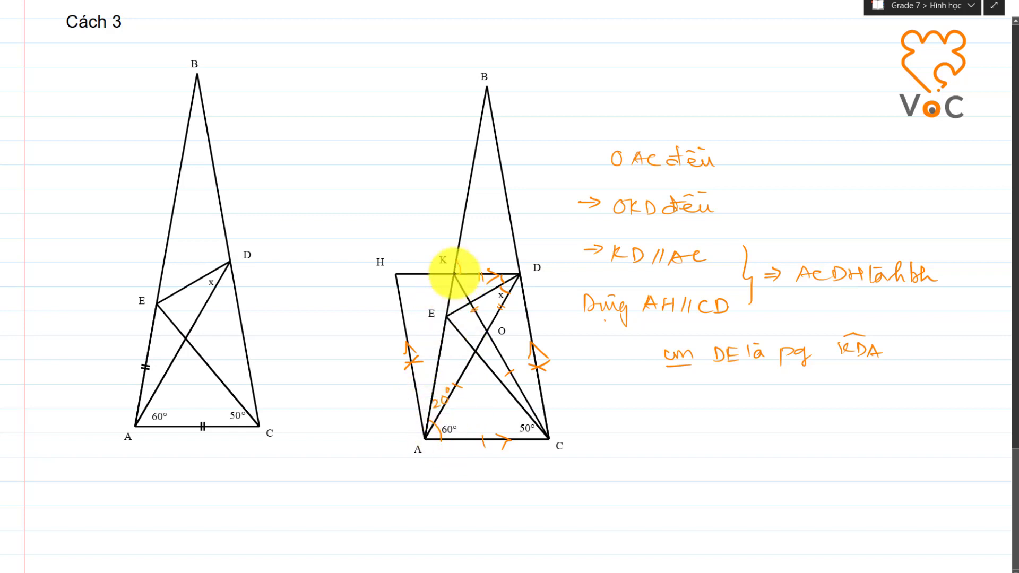
pyautogui.moveTo(460, 287); pyautogui.dragTo(471, 286)
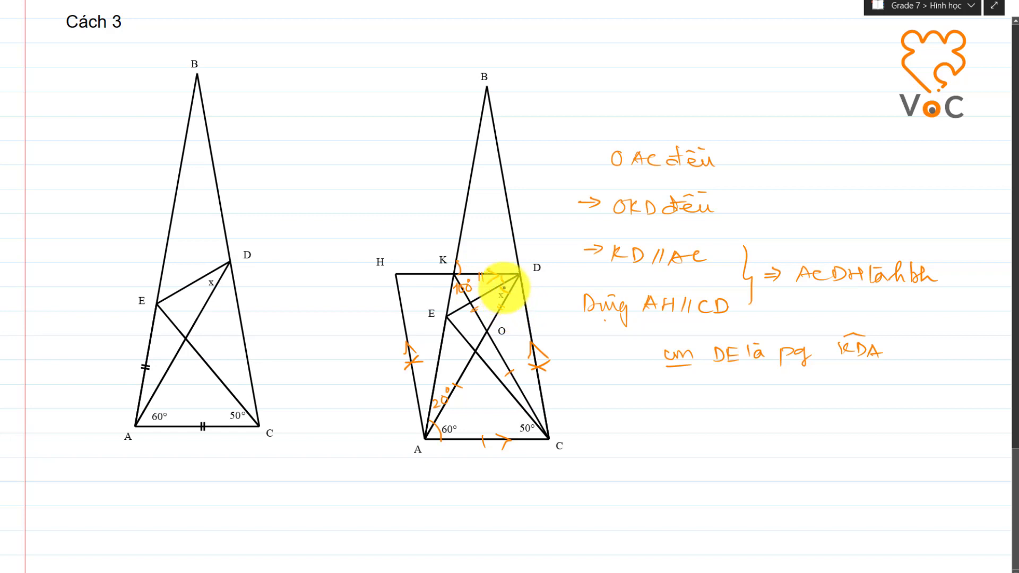
# Write 'x = 60°/2 = 30°' with a double arrow beneath, and add a tick on DC.
pyautogui.moveTo(723, 379)
pyautogui.mouseDown()
pyautogui.moveTo(753, 388)
pyautogui.moveTo(779, 375)
pyautogui.mouseUp()
pyautogui.moveTo(760, 392)
pyautogui.mouseDown()
pyautogui.moveTo(776, 393)
pyautogui.moveTo(772, 402)
pyautogui.mouseUp()
pyautogui.moveTo(789, 383); pyautogui.dragTo(808, 389)
pyautogui.moveTo(817, 378); pyautogui.dragTo(819, 378)
pyautogui.moveTo(826, 375); pyautogui.dragTo(829, 376)
pyautogui.moveTo(752, 439); pyautogui.dragTo(752, 422)
pyautogui.moveTo(743, 429); pyautogui.dragTo(764, 427)
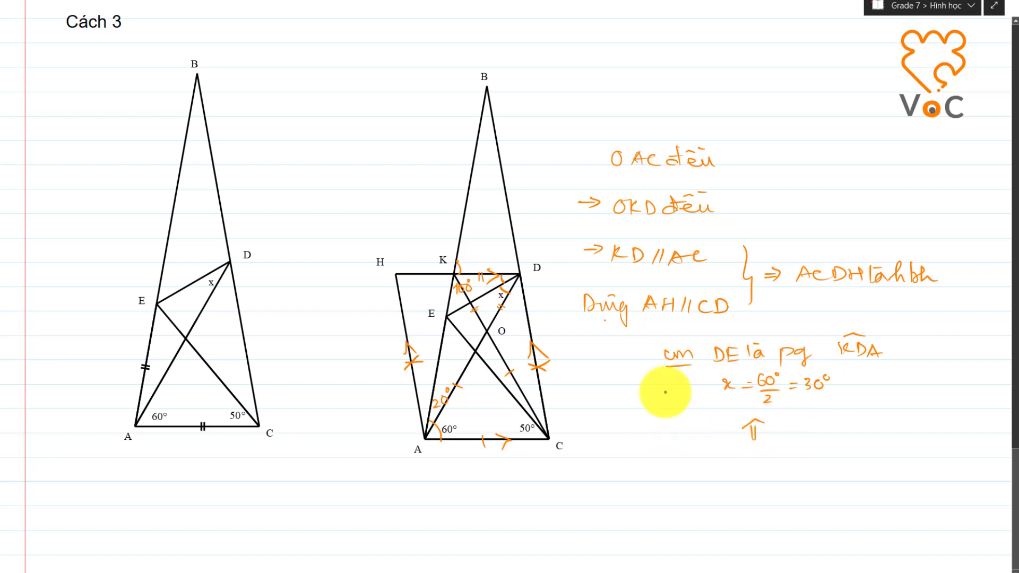
pyautogui.moveTo(526, 336); pyautogui.dragTo(547, 361)
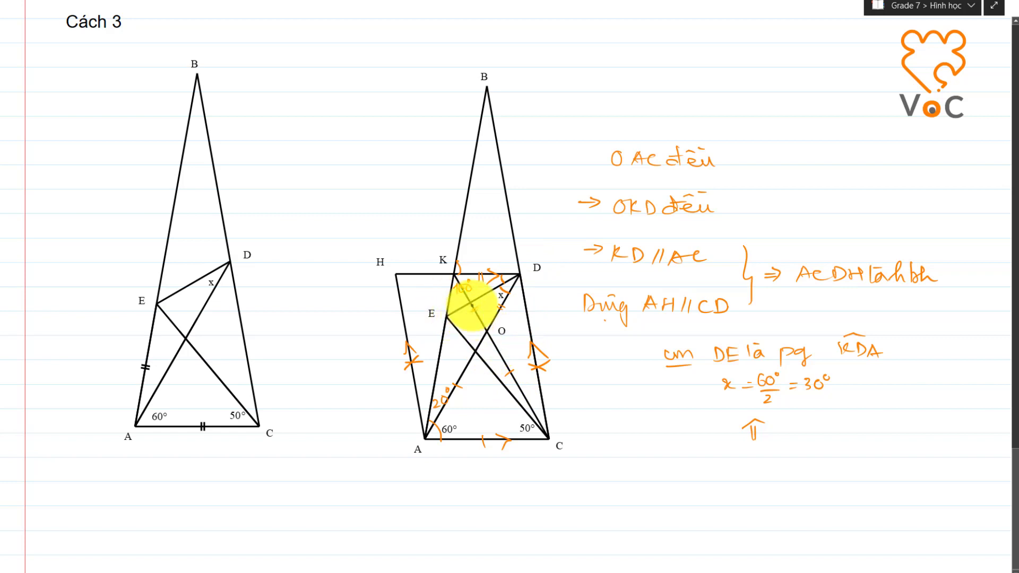
# In green ink, connect H to E on the second Cách 3 figure and mark 20° at A.
pyautogui.click(749, 476)
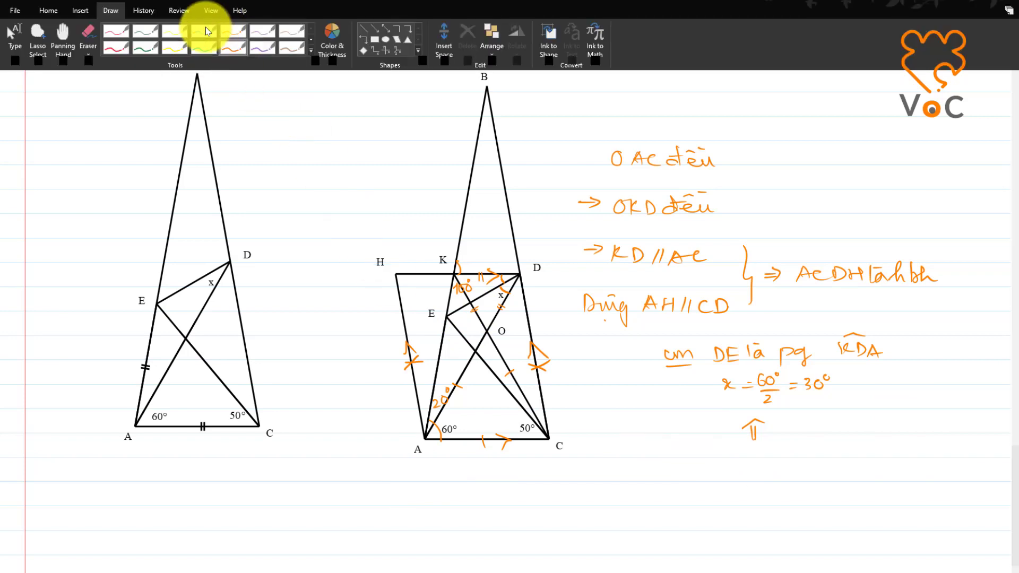
pyautogui.click(136, 49)
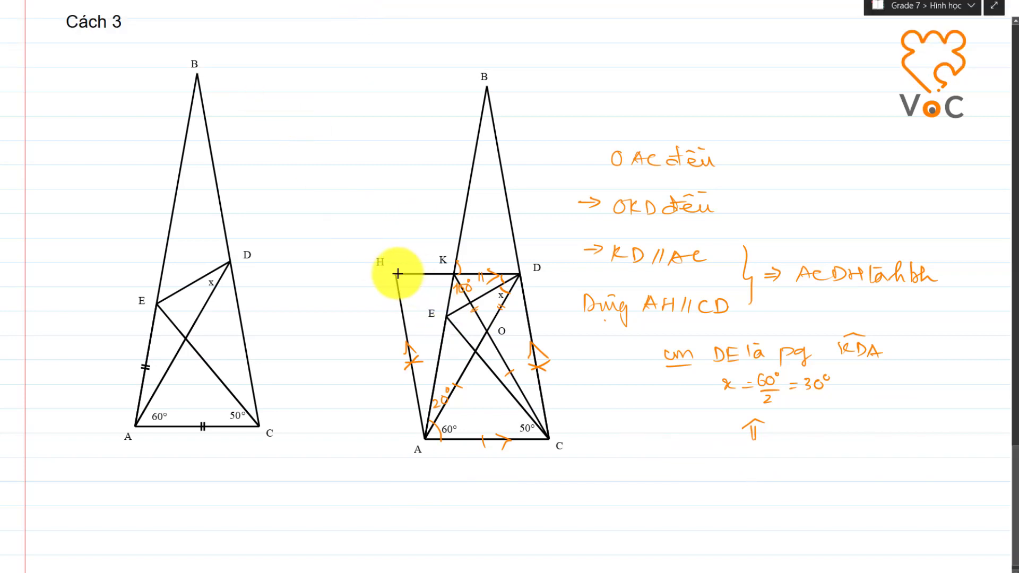
pyautogui.moveTo(395, 276); pyautogui.dragTo(446, 314)
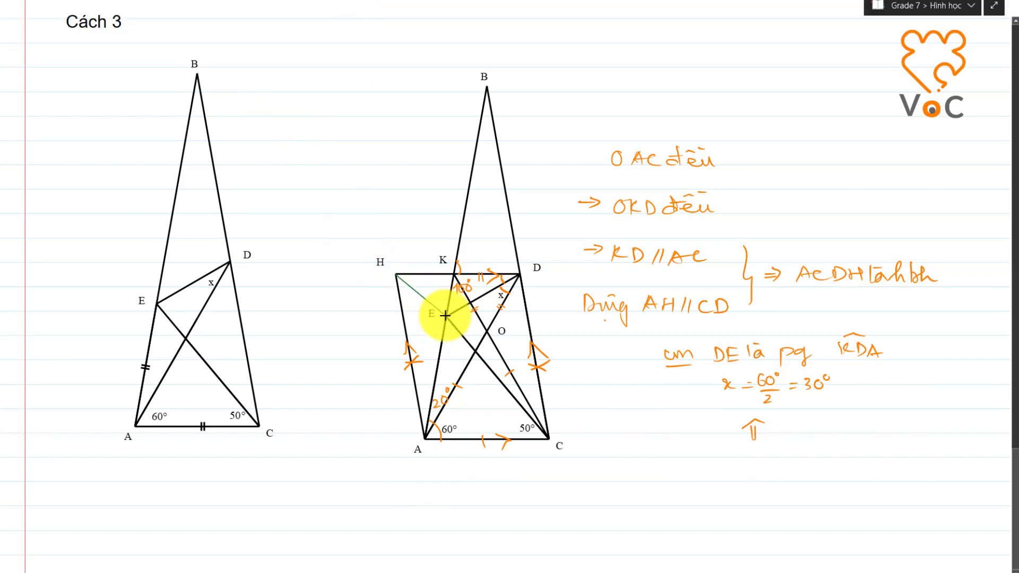
pyautogui.click(114, 47)
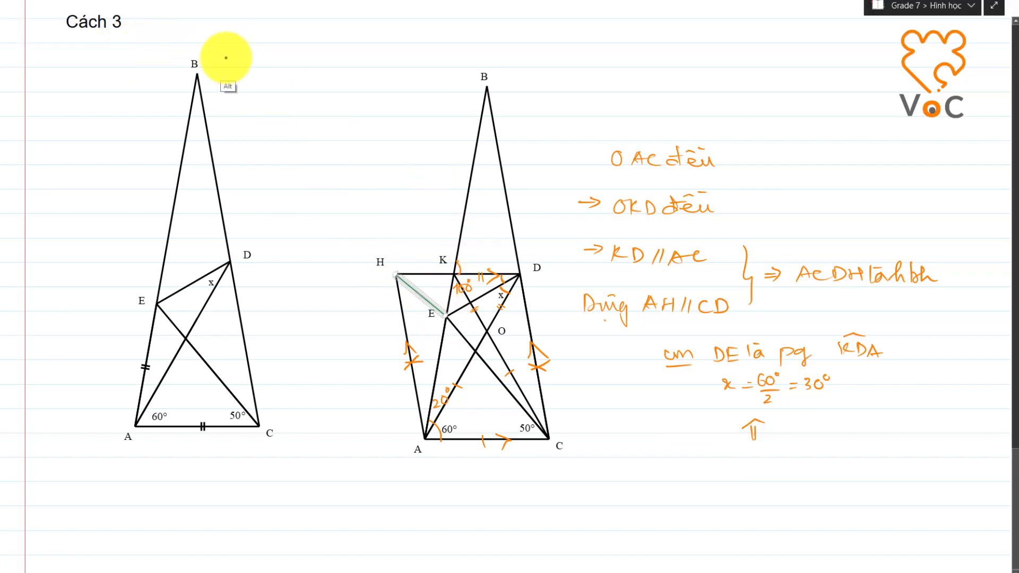
pyautogui.click(170, 45)
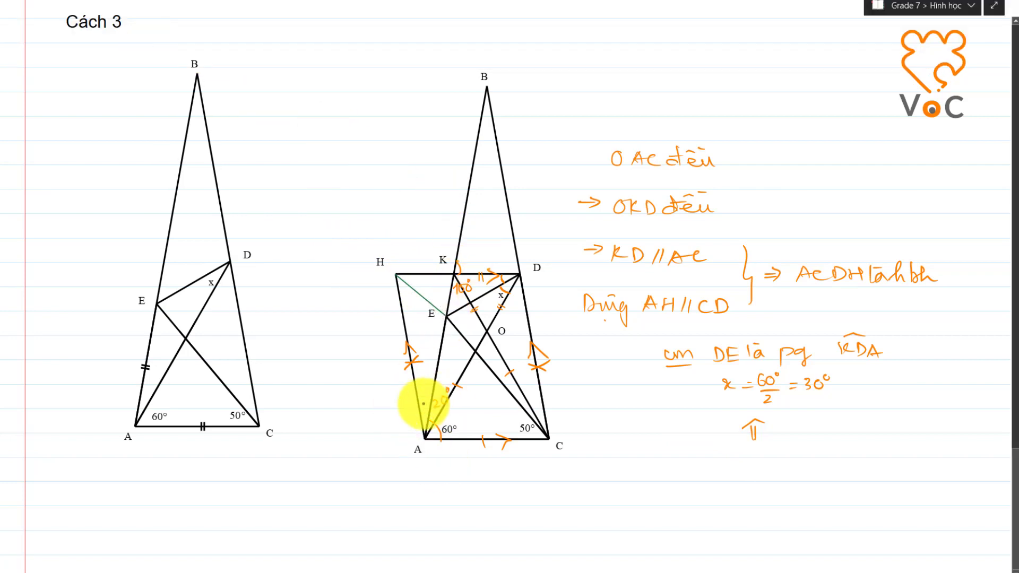
pyautogui.moveTo(426, 396); pyautogui.dragTo(428, 393)
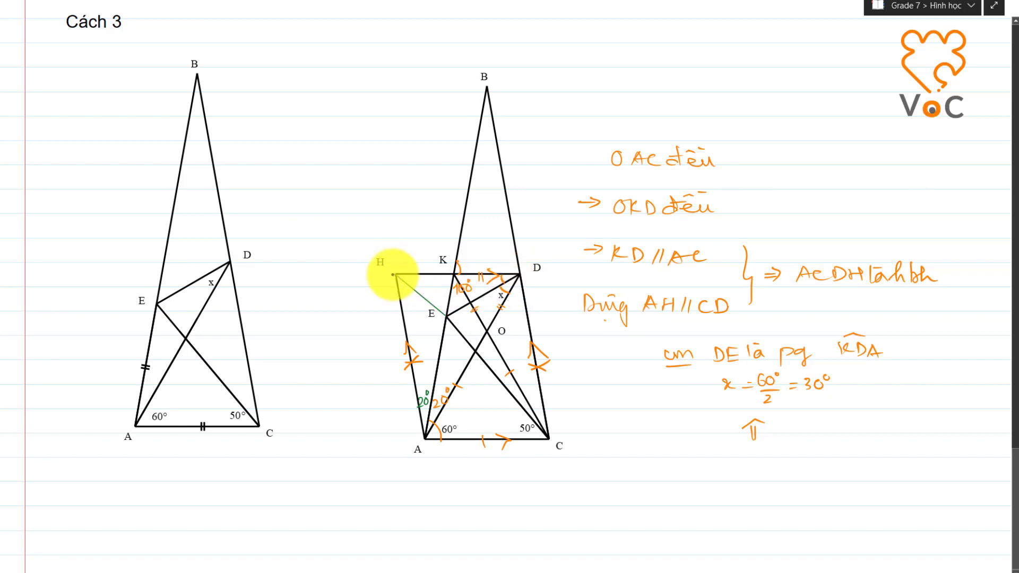
# Fork the reasoning into green cases 'HE là pg' and 'AE là pg', and add a ΔAHD note by the arrow.
pyautogui.moveTo(719, 455); pyautogui.dragTo(822, 465)
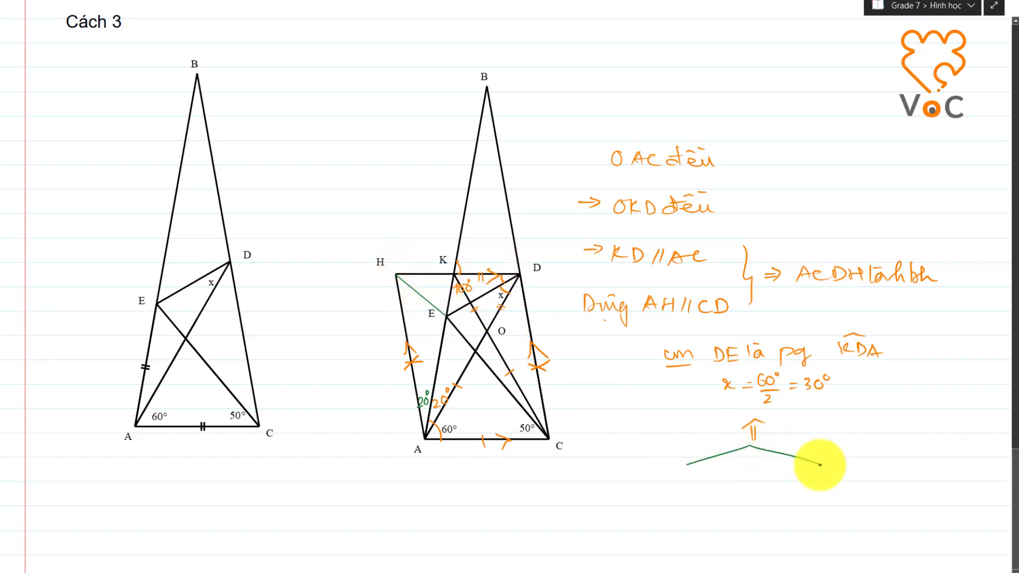
pyautogui.moveTo(658, 481); pyautogui.dragTo(712, 480)
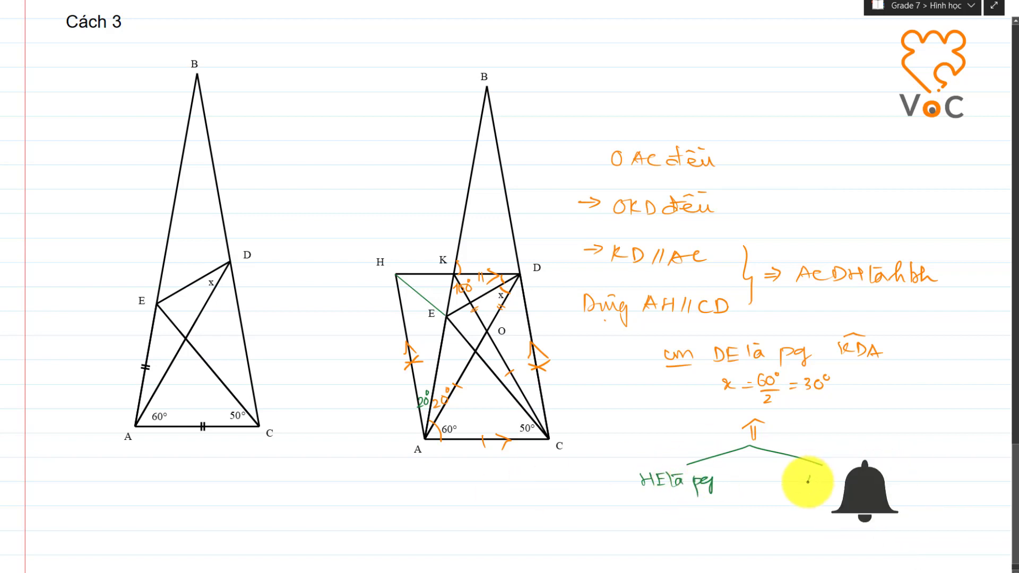
pyautogui.moveTo(806, 487); pyautogui.dragTo(841, 486)
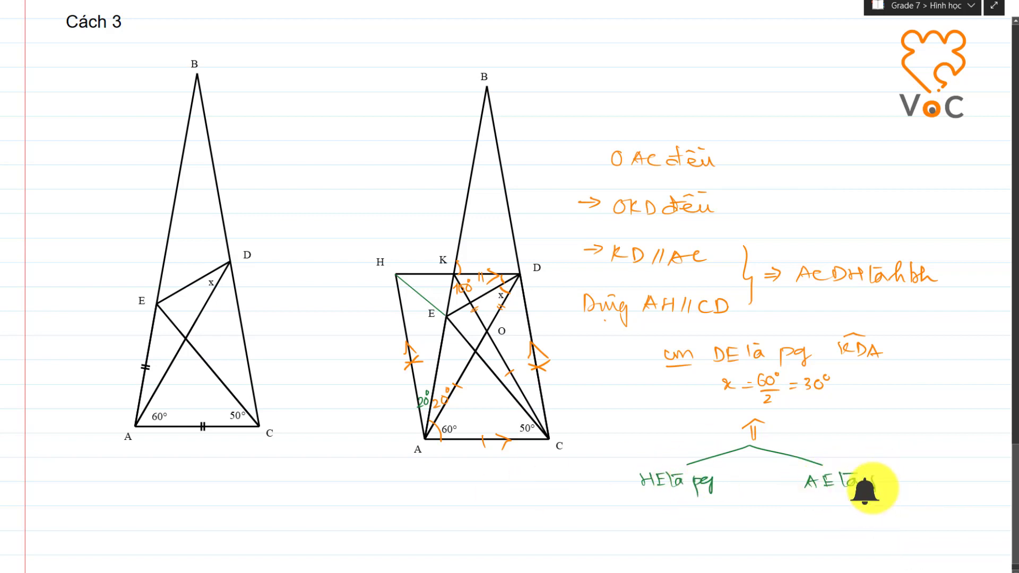
pyautogui.scroll(-2, 829, 460)
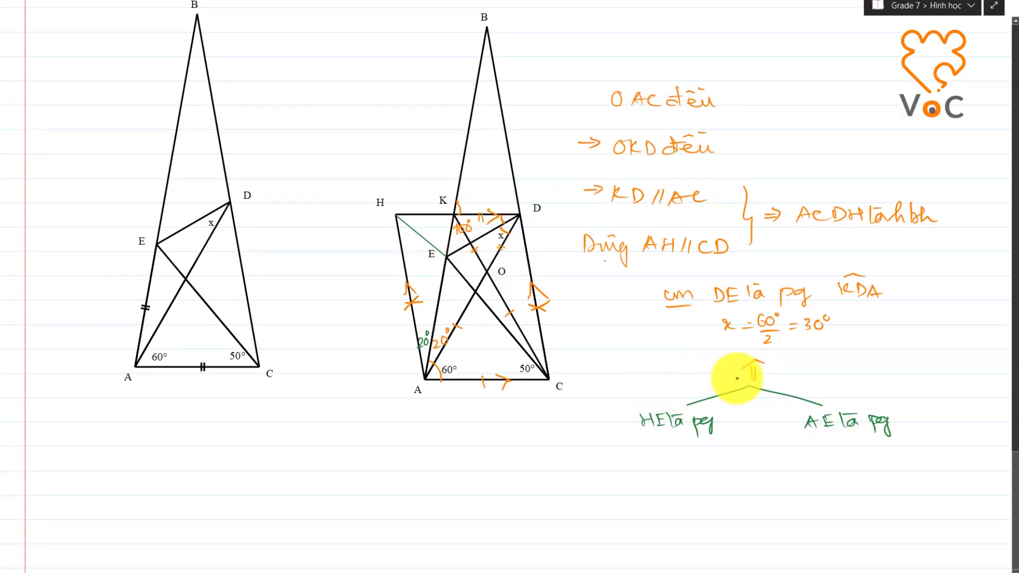
pyautogui.moveTo(794, 374); pyautogui.dragTo(785, 387)
pyautogui.moveTo(807, 375)
pyautogui.mouseDown()
pyautogui.moveTo(807, 385)
pyautogui.moveTo(848, 384)
pyautogui.mouseUp()
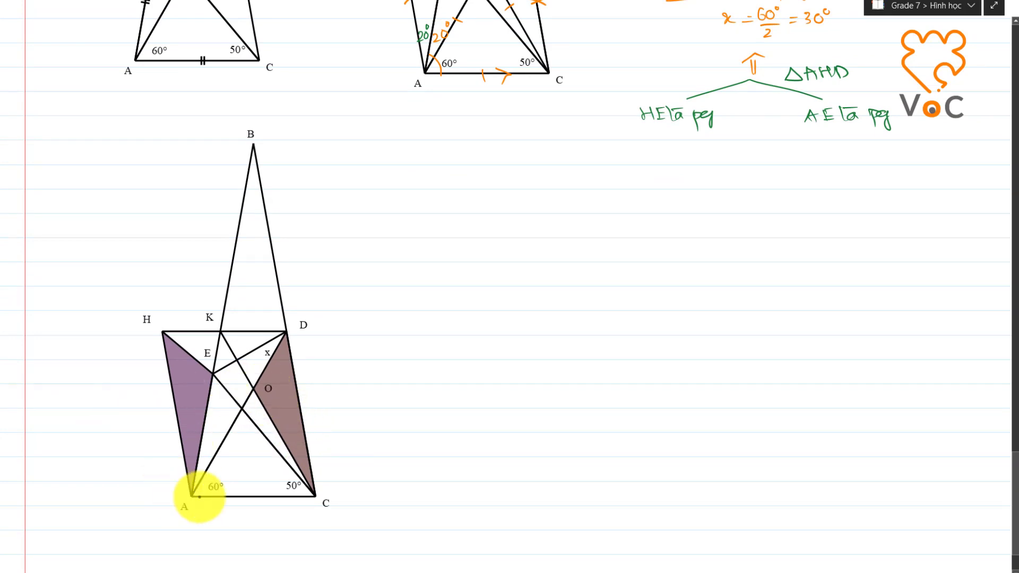
# Add green ticks on HA, AE and OC, plus 20° labels at A and along DC near C.
pyautogui.moveTo(170, 404); pyautogui.dragTo(181, 395)
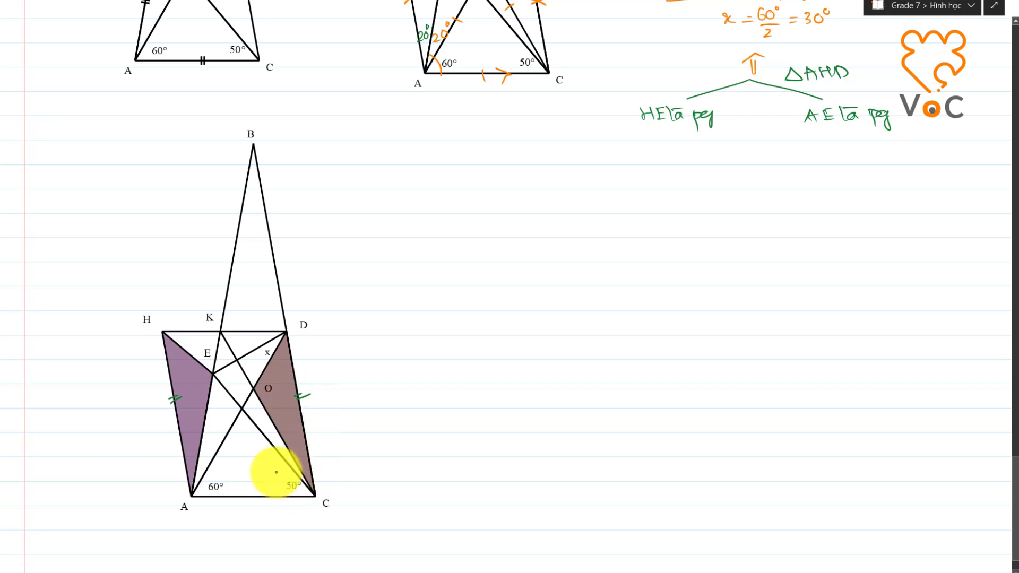
pyautogui.moveTo(205, 455); pyautogui.dragTo(205, 449)
pyautogui.moveTo(210, 445); pyautogui.dragTo(209, 442)
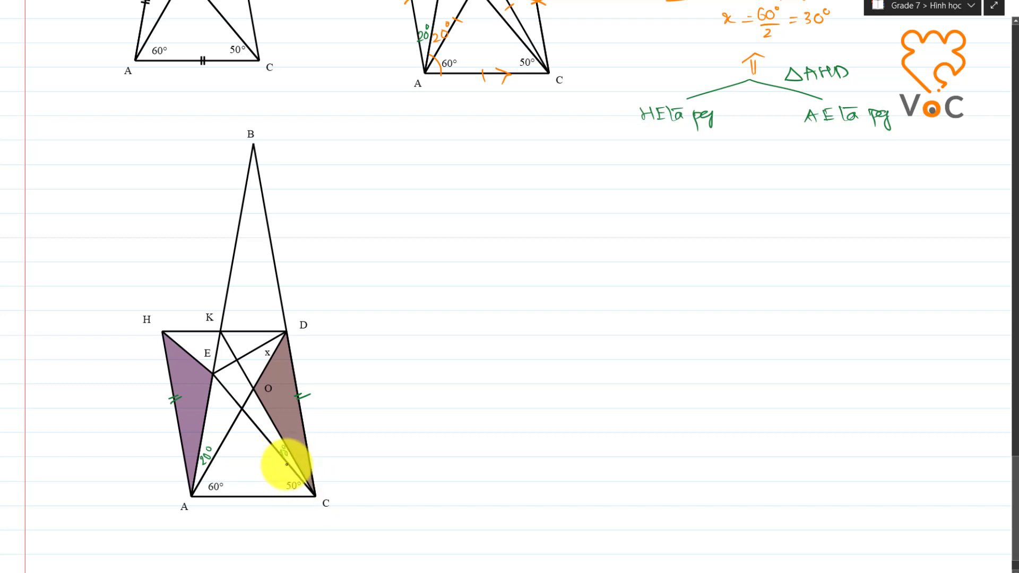
pyautogui.moveTo(298, 451); pyautogui.dragTo(304, 439)
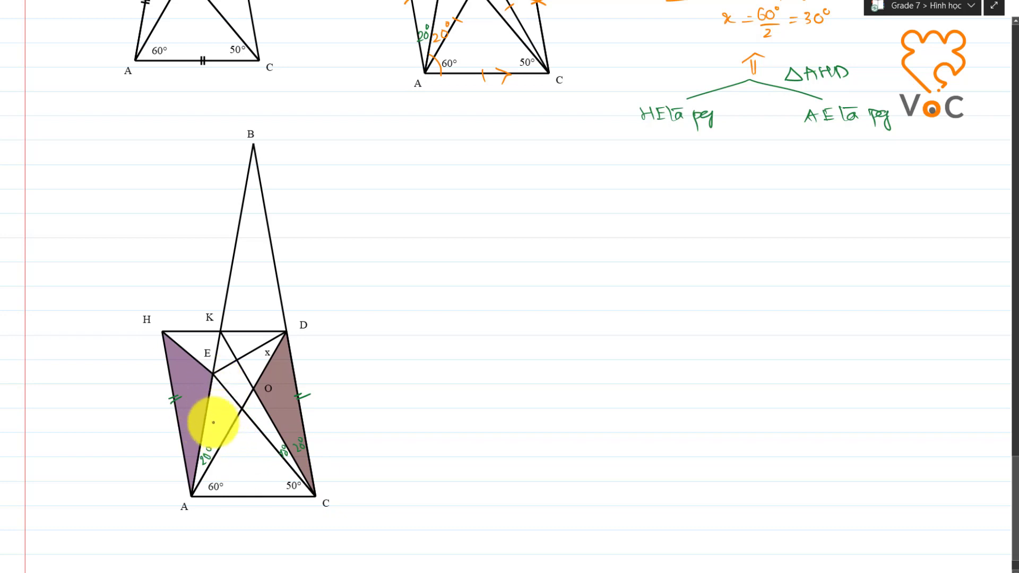
pyautogui.moveTo(199, 423); pyautogui.dragTo(213, 428)
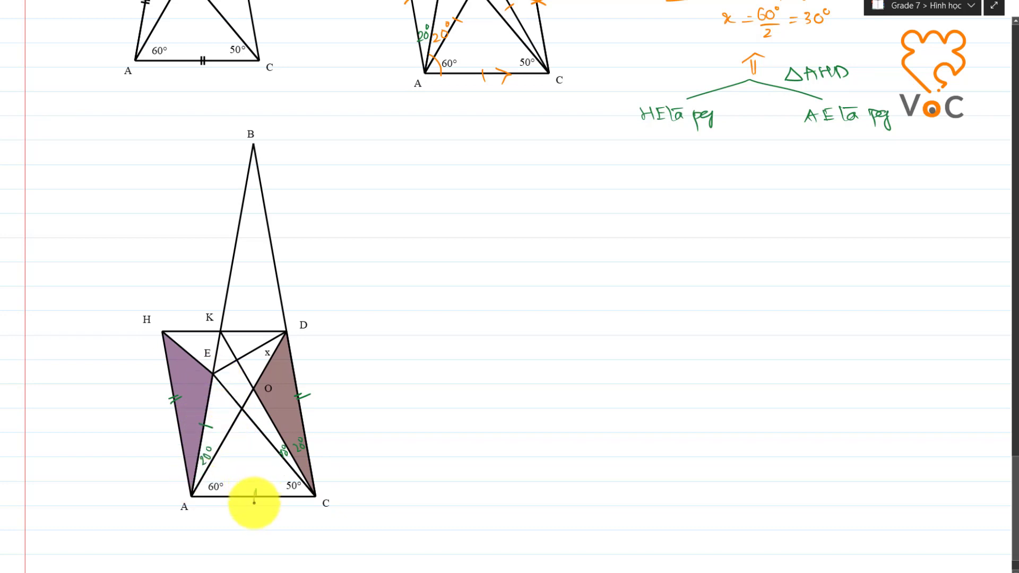
pyautogui.moveTo(270, 424); pyautogui.dragTo(282, 417)
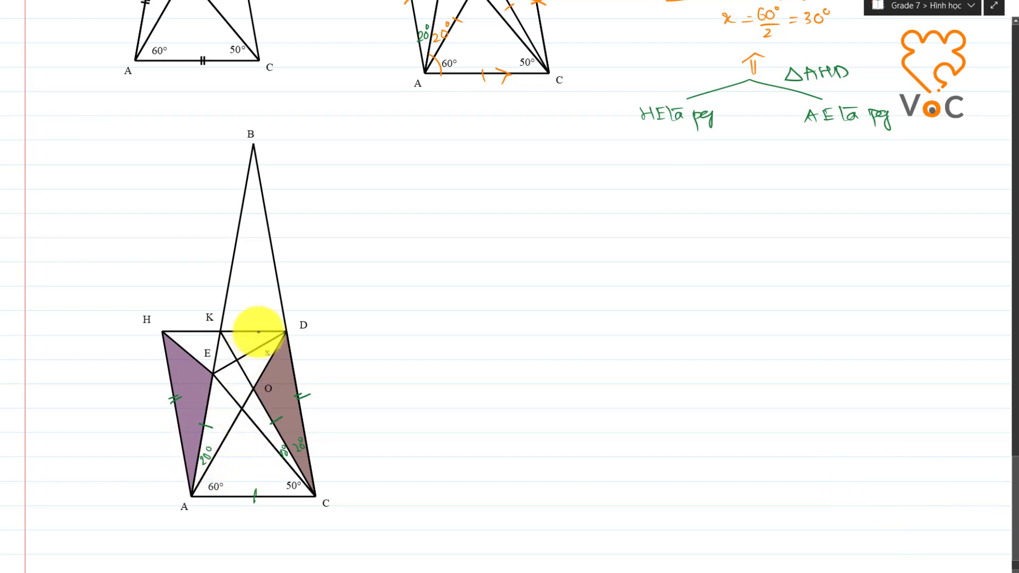
# In green ink, arc the angle at D, write 90° near O, and arc the angle at H and label it 40°.
pyautogui.moveTo(264, 333); pyautogui.dragTo(272, 348)
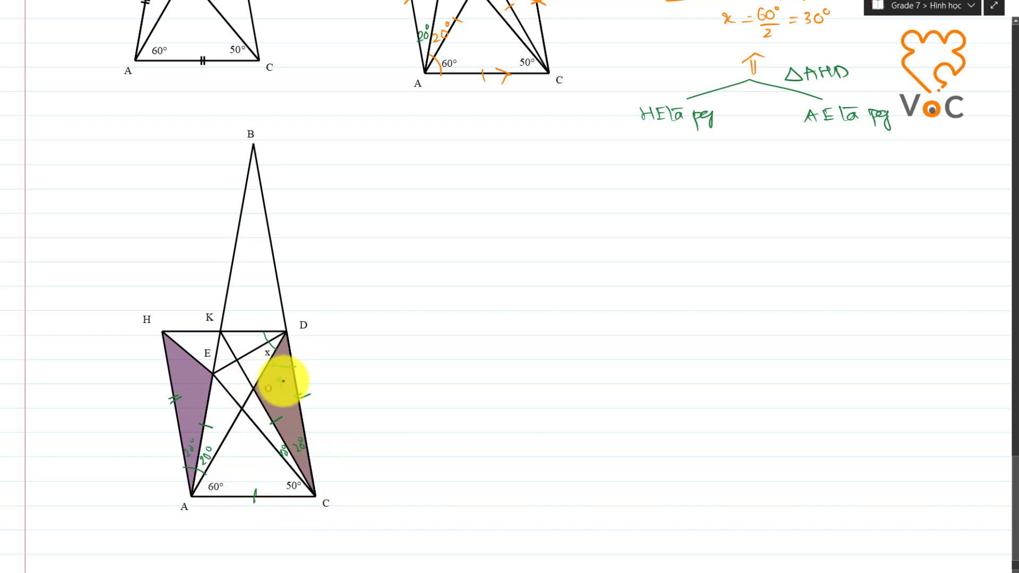
pyautogui.moveTo(283, 381); pyautogui.dragTo(289, 373)
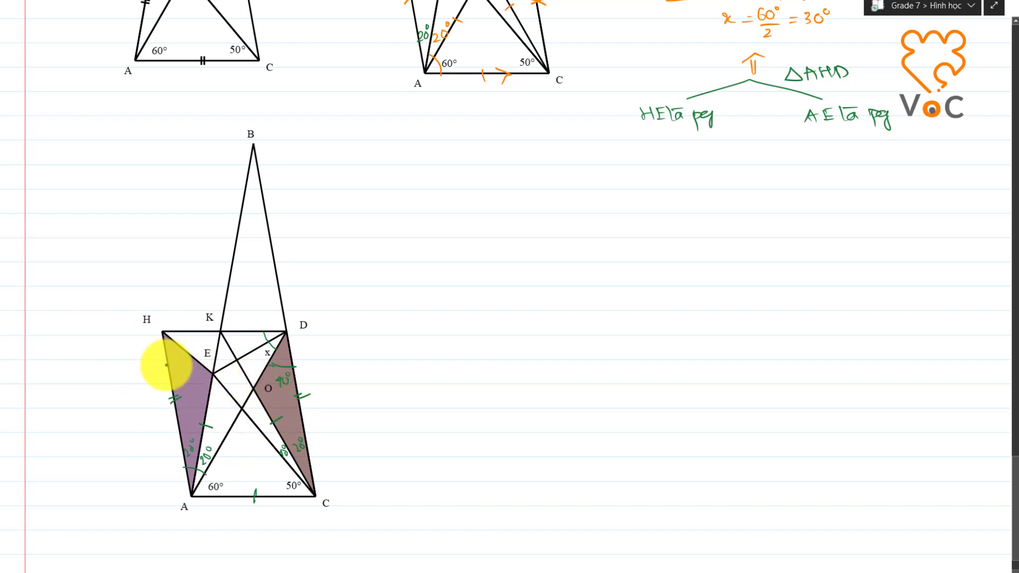
pyautogui.moveTo(176, 353); pyautogui.dragTo(184, 360)
pyautogui.moveTo(190, 357); pyautogui.dragTo(191, 358)
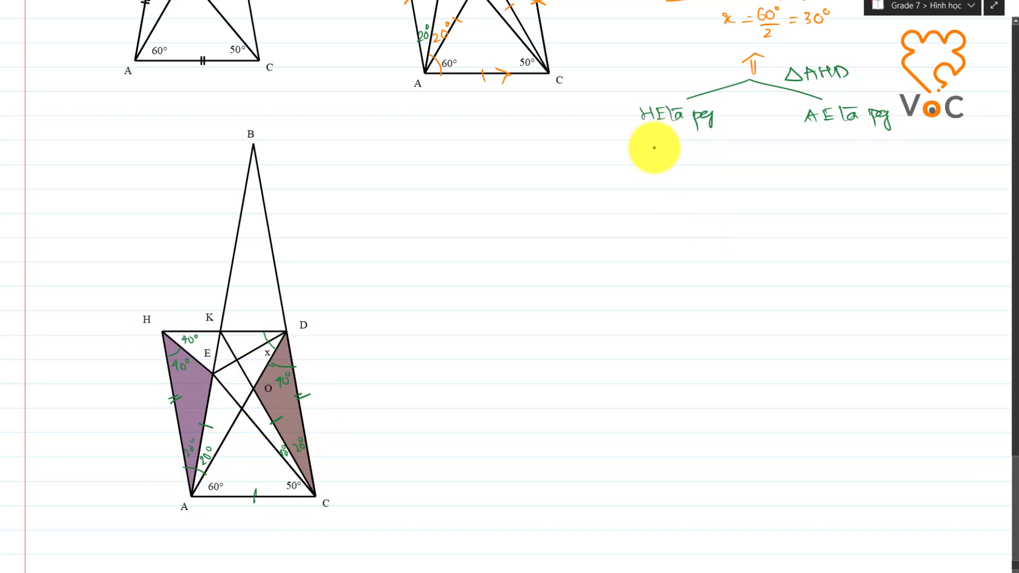
# Under the HE bisector claim, branch out and write ∠AHE = 40° and ∠AHC = 80°.
pyautogui.moveTo(640, 145); pyautogui.dragTo(687, 146)
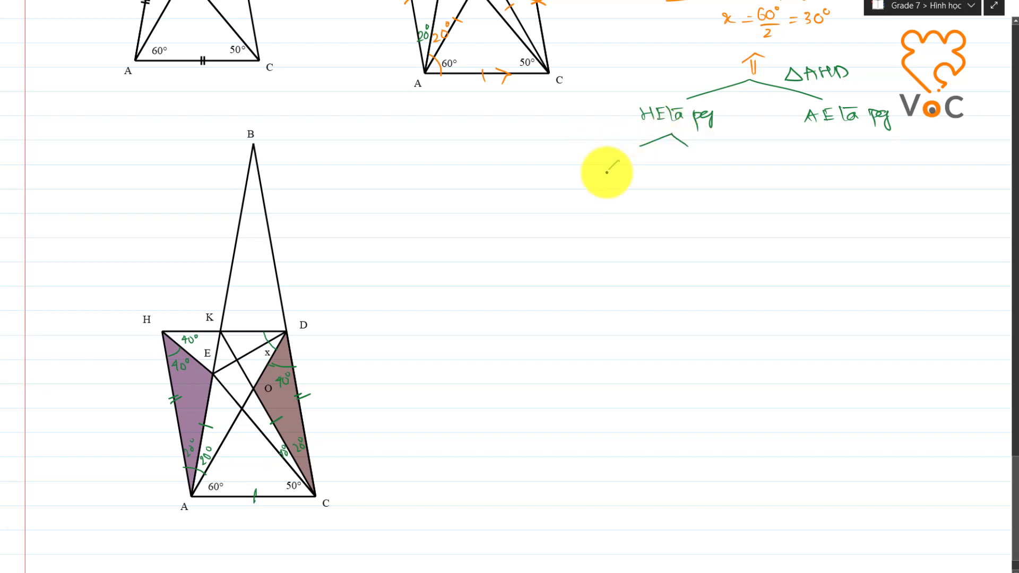
pyautogui.moveTo(606, 171); pyautogui.dragTo(672, 167)
pyautogui.moveTo(612, 156)
pyautogui.mouseDown()
pyautogui.moveTo(723, 169)
pyautogui.moveTo(767, 159)
pyautogui.mouseUp()
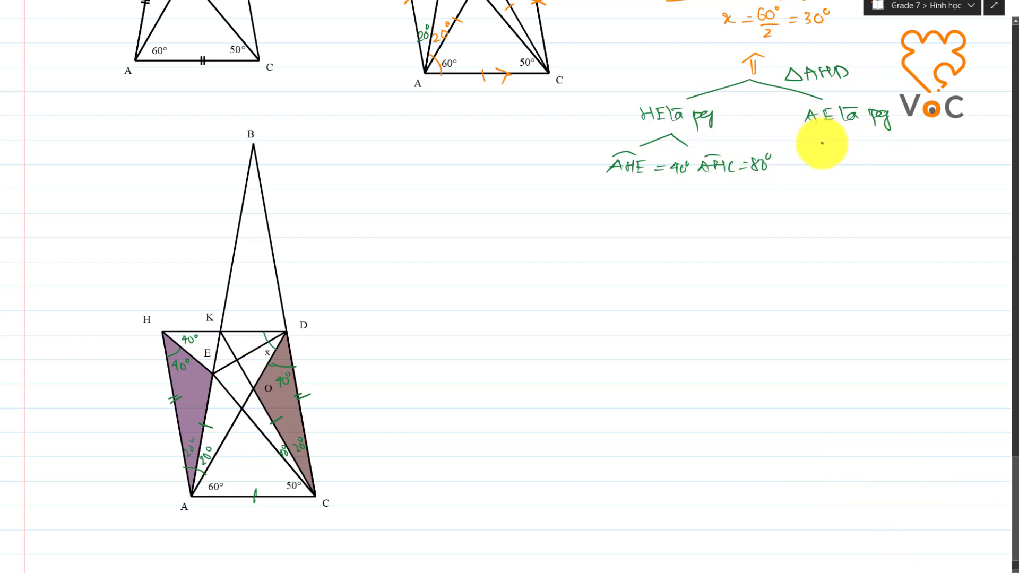
# Under the AE bisector claim, write ∠HAE = ∠DAE = 20°.
pyautogui.moveTo(838, 147); pyautogui.dragTo(837, 160)
pyautogui.moveTo(848, 147)
pyautogui.mouseDown()
pyautogui.moveTo(848, 159)
pyautogui.moveTo(865, 148)
pyautogui.moveTo(878, 157)
pyautogui.mouseUp()
pyautogui.moveTo(879, 152)
pyautogui.mouseDown()
pyautogui.moveTo(889, 158)
pyautogui.moveTo(873, 141)
pyautogui.moveTo(914, 159)
pyautogui.mouseUp()
pyautogui.moveTo(914, 146)
pyautogui.mouseDown()
pyautogui.moveTo(915, 159)
pyautogui.moveTo(940, 159)
pyautogui.moveTo(923, 139)
pyautogui.mouseUp()
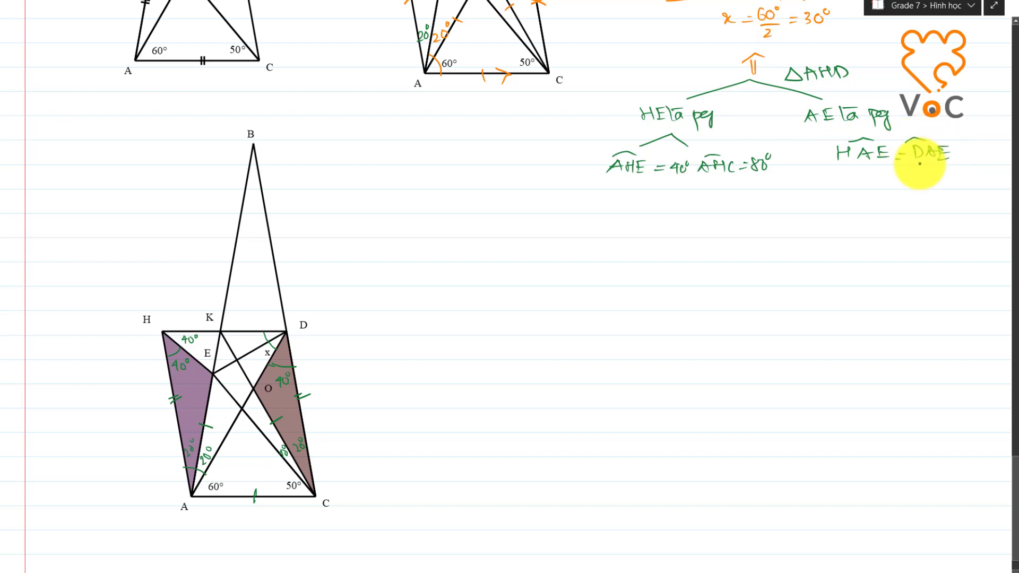
pyautogui.moveTo(866, 180); pyautogui.dragTo(876, 180)
pyautogui.moveTo(866, 186); pyautogui.dragTo(898, 189)
pyautogui.moveTo(903, 177); pyautogui.dragTo(917, 176)
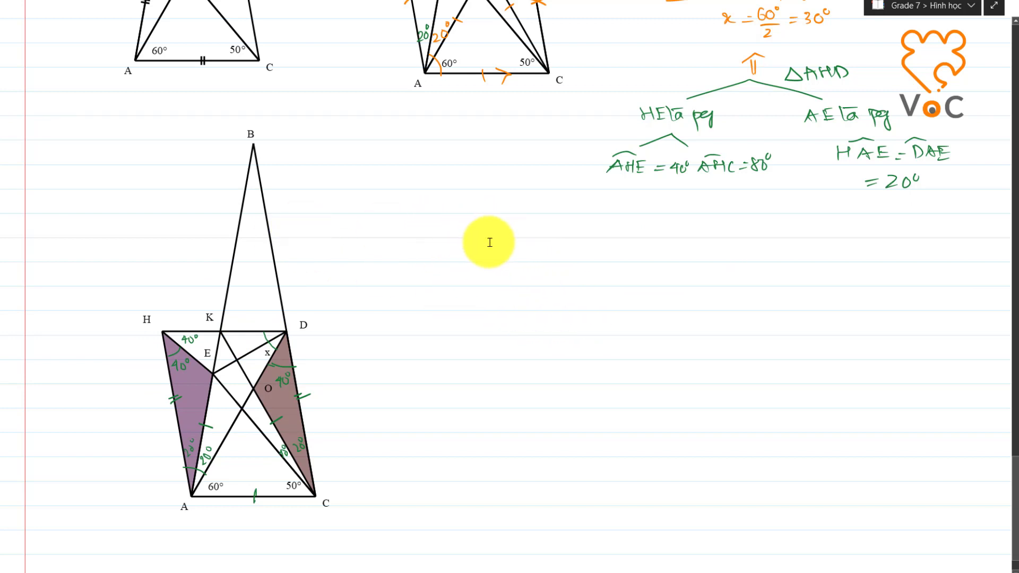
# Select the Cách 1 proof from 'Kẻ tia CF' through 'FD = OD = OF', copy it, and return to Cách 3.
pyautogui.scroll(5, 419, 249)
pyautogui.scroll(10, 417, 251)
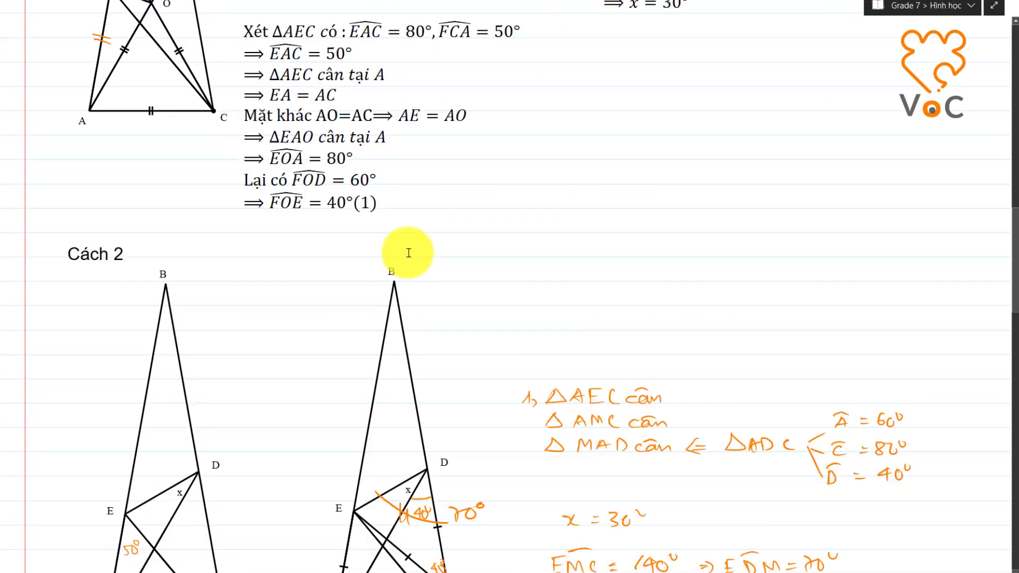
pyautogui.scroll(10, 414, 252)
pyautogui.scroll(1, 409, 252)
pyautogui.scroll(-1, 408, 252)
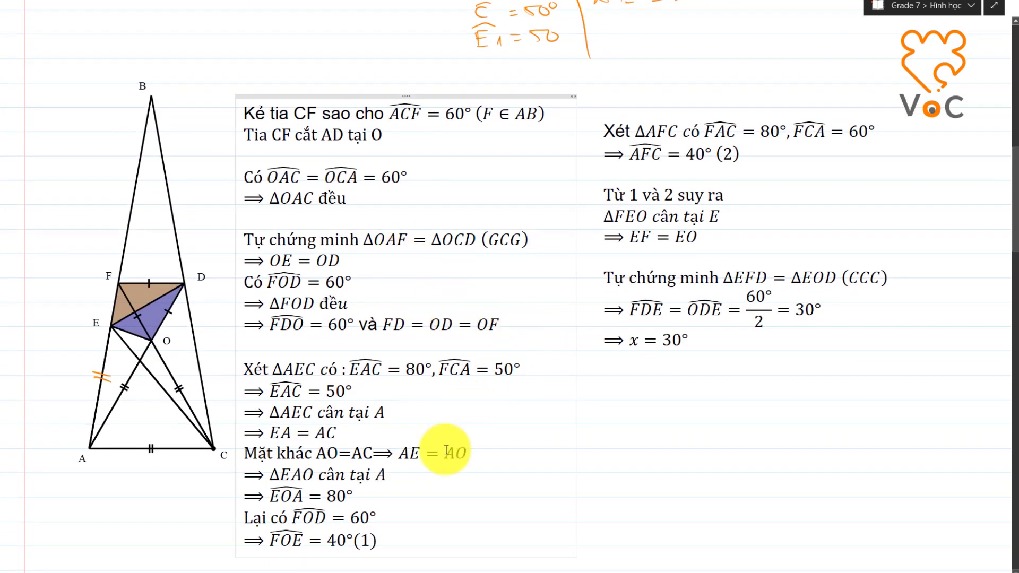
pyautogui.tripleClick(345, 433)
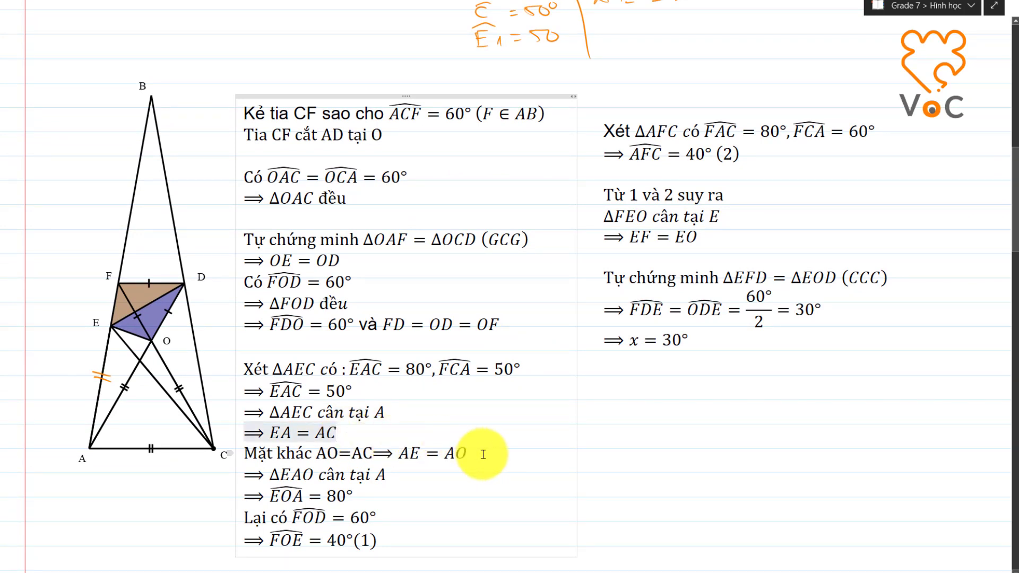
pyautogui.click(406, 479)
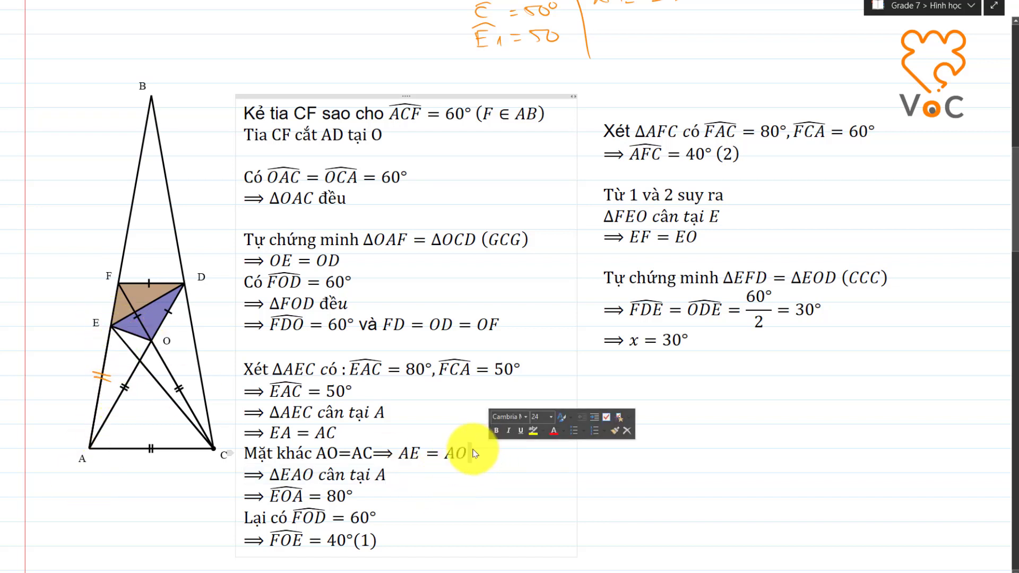
pyautogui.moveTo(340, 432)
pyautogui.mouseDown()
pyautogui.moveTo(247, 300)
pyautogui.moveTo(244, 111)
pyautogui.mouseUp()
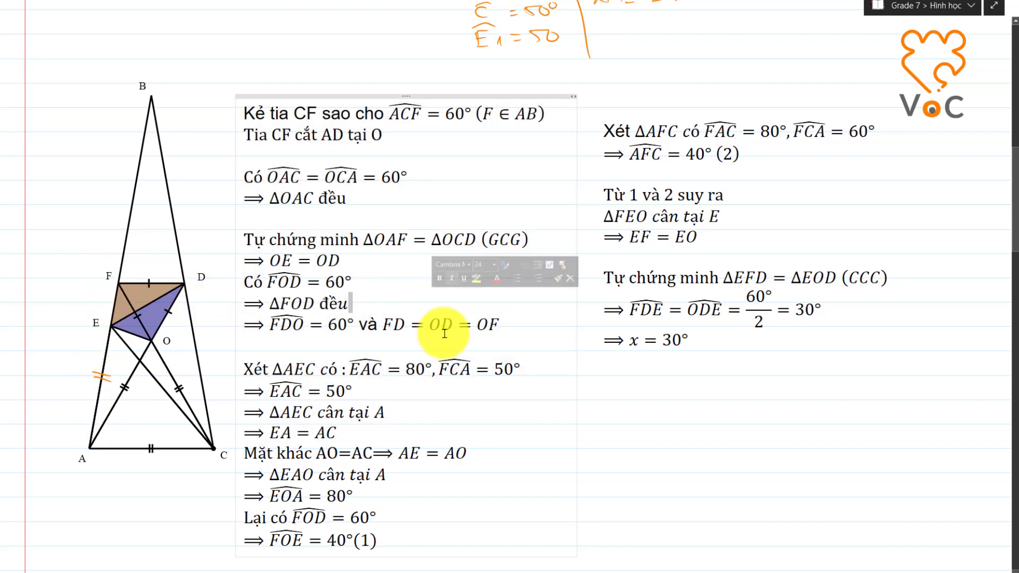
pyautogui.moveTo(501, 325); pyautogui.dragTo(242, 108)
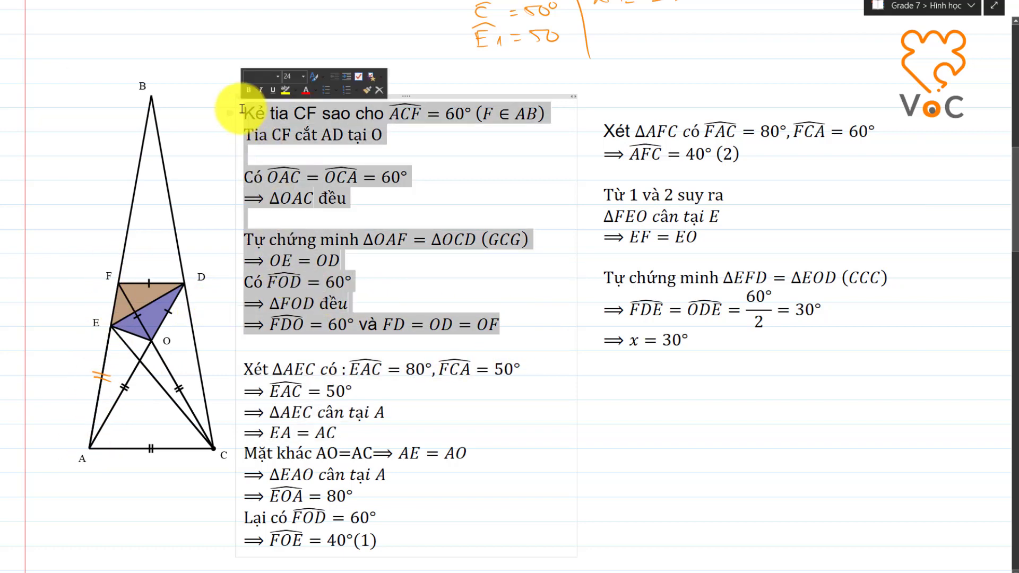
pyautogui.scroll(-5, 524, 398)
pyautogui.scroll(-15, 525, 401)
# Paste the copied CF proof to the right of the lower figure.
pyautogui.scroll(-8, 525, 400)
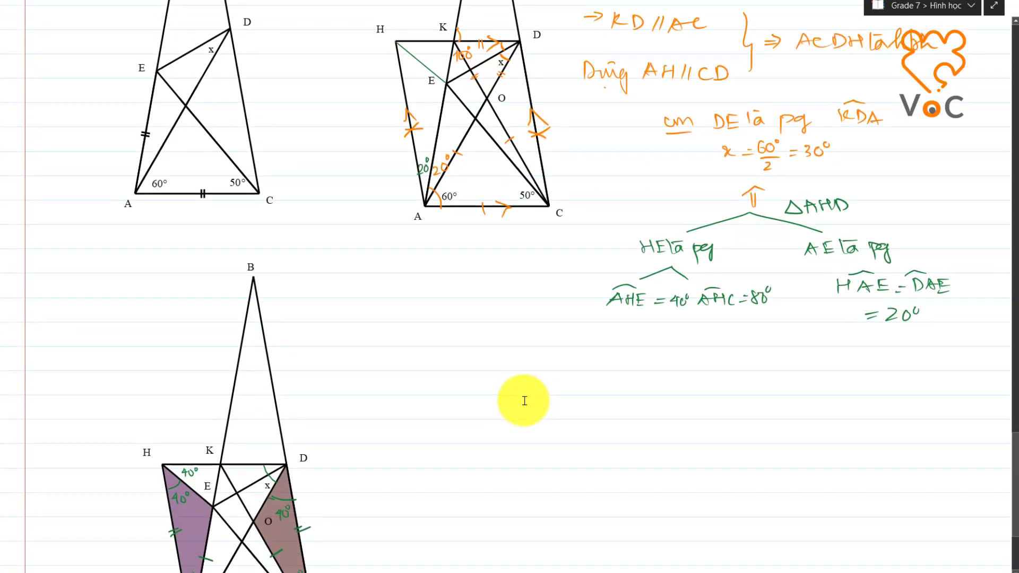
pyautogui.scroll(-4, 462, 382)
pyautogui.scroll(1, 416, 272)
pyautogui.click(399, 231)
pyautogui.write('Kẻ tia CF sao cho ACF̂ = 60° (F ∈ AB) Tia CF cắt AD tại O  Có OAĈ = OCÂ = 60° ⟹ ΔOAC đều  Tự chứng minh ΔOAF = ΔOCD (GCG) ⟹ OE = OD Có FOD̂ = 60° ⟹ ΔFOD đều ⟹ FDÔ = 60° và FD = OD = OF')
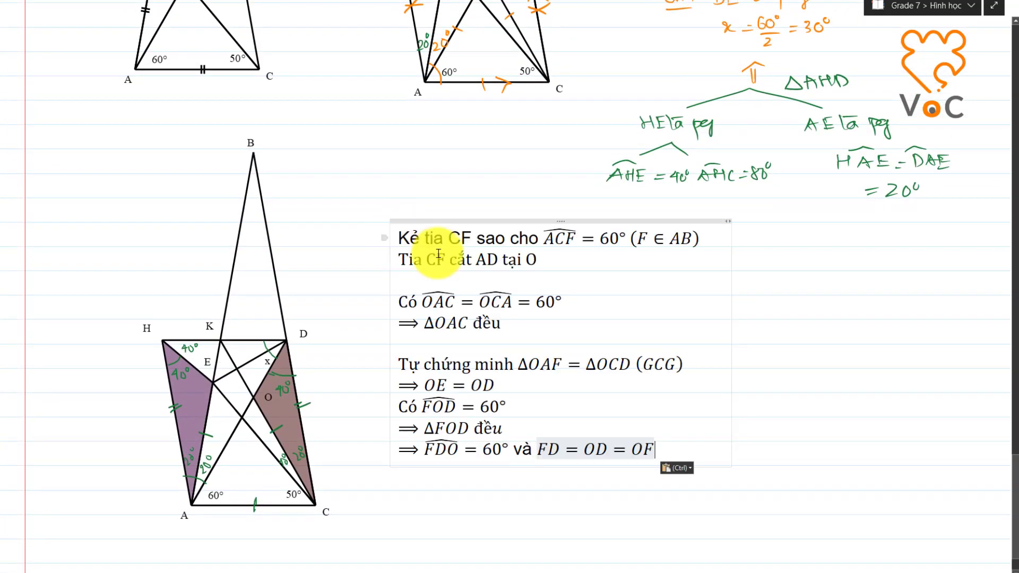
# Change F to K in the opening lines (∠ACK, K ∈ AB, ray CK) and correct the triangle name.
pyautogui.write('K')
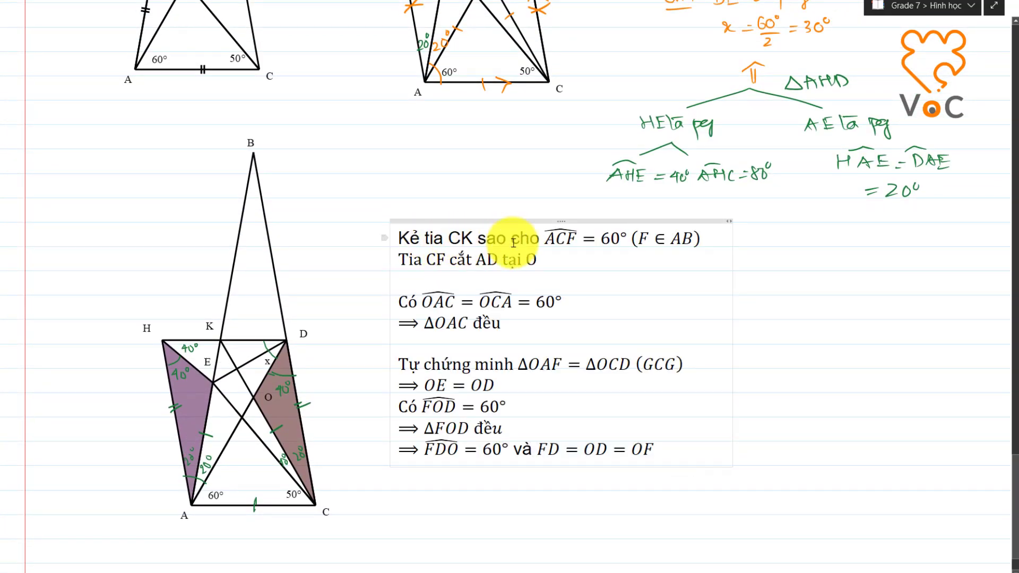
pyautogui.press('BackSpace')
pyautogui.write('K')
pyautogui.doubleClick(643, 238)
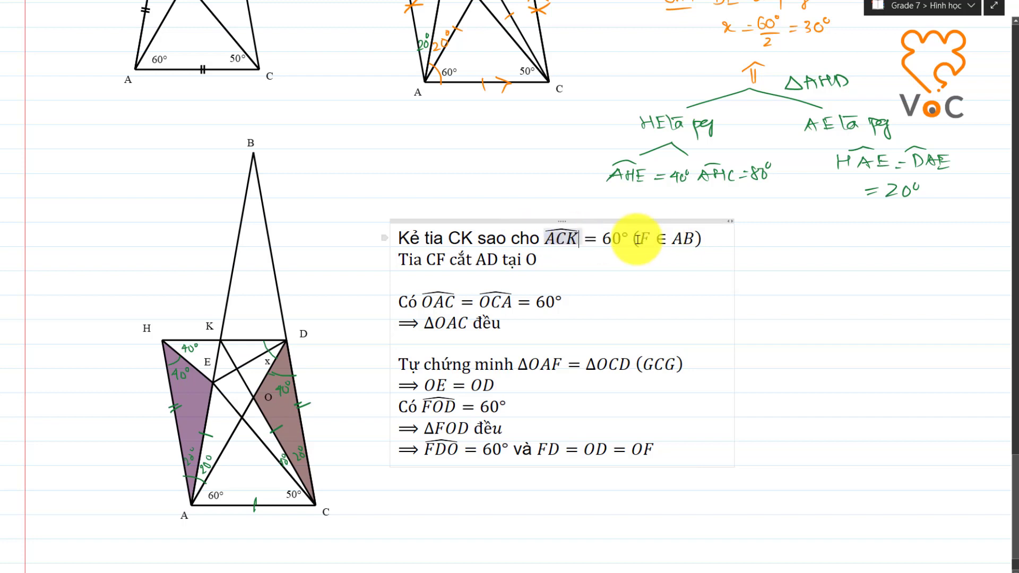
pyautogui.write('K')
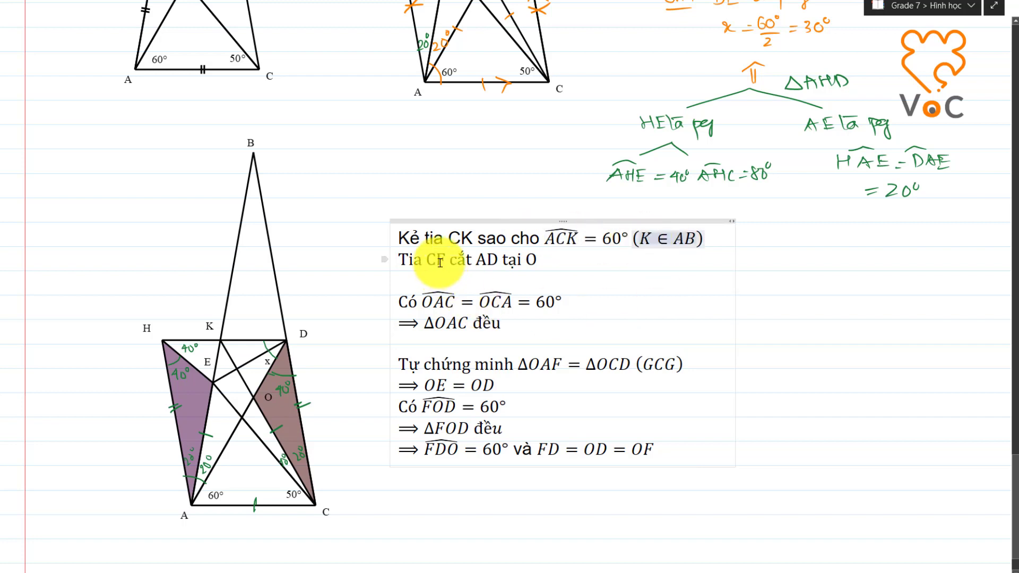
pyautogui.doubleClick(444, 261)
pyautogui.write('CK')
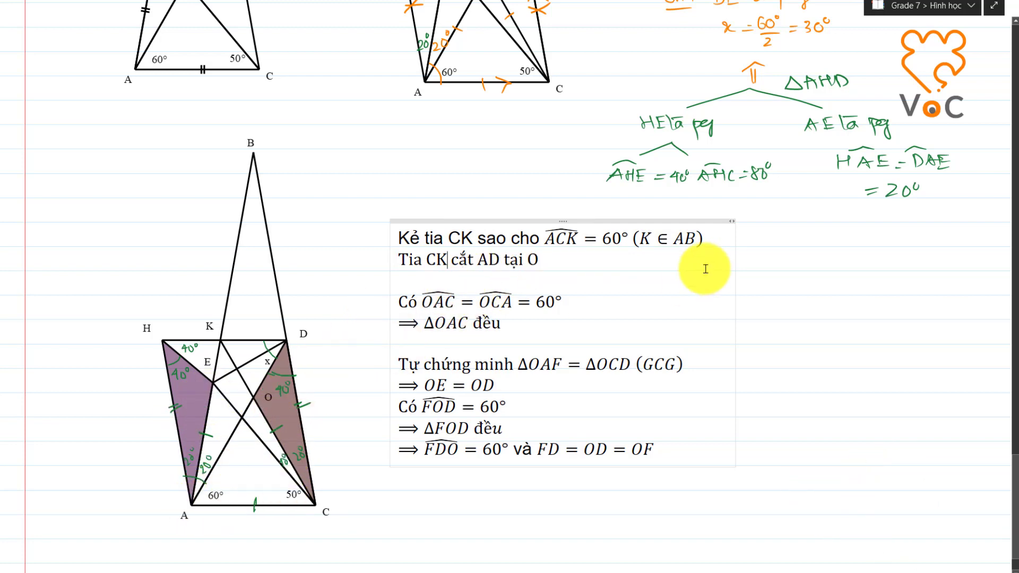
pyautogui.moveTo(546, 364)
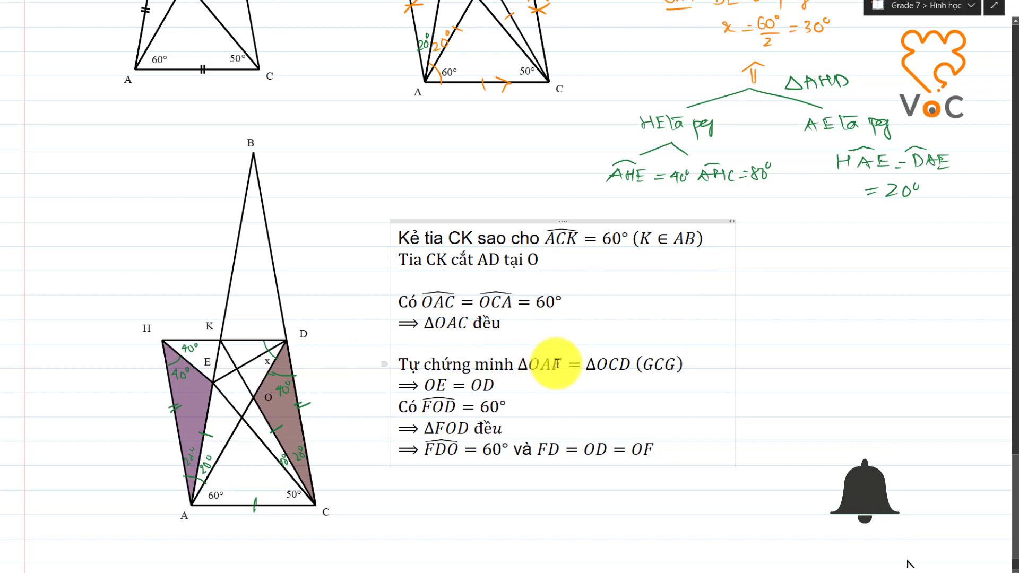
pyautogui.doubleClick(557, 364)
pyautogui.write('D')
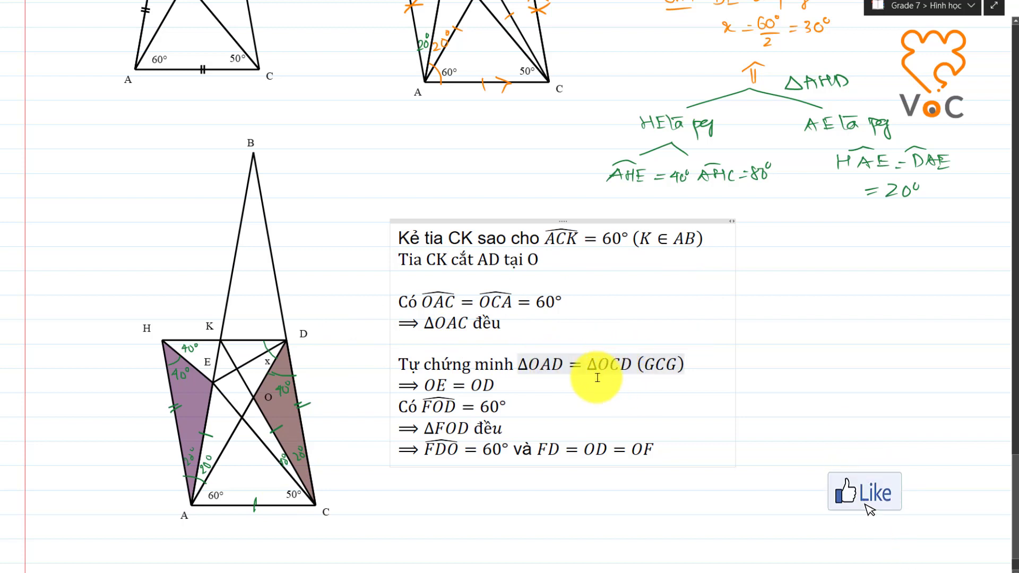
pyautogui.press('BackSpace')
pyautogui.write('K')
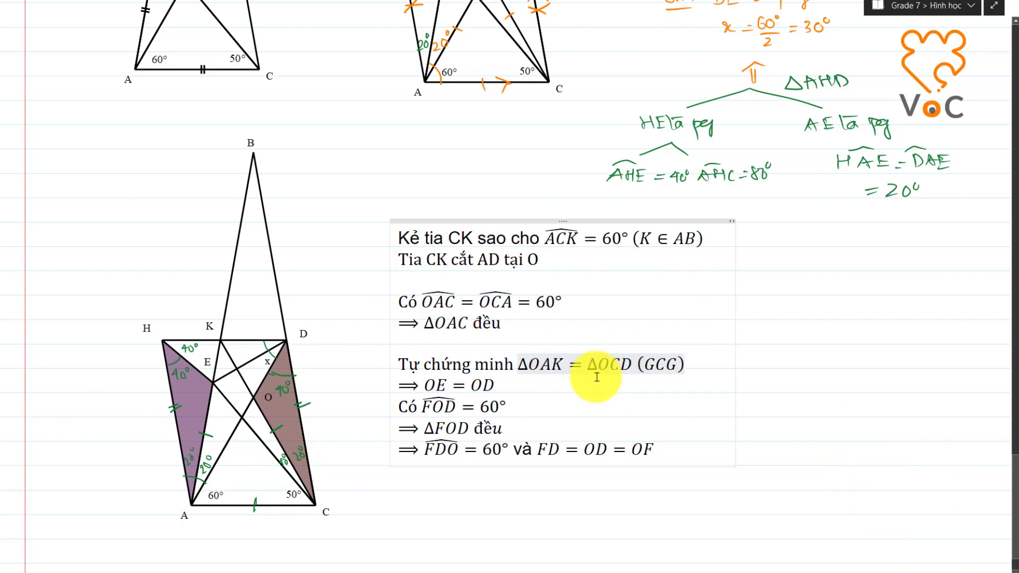
# Change F to K in ∠KOD, ΔKOD, ∠KDO and the last line, which becomes KD = OD = OK.
pyautogui.click(430, 408)
pyautogui.press('BackSpace')
pyautogui.write('K')
pyautogui.doubleClick(434, 428)
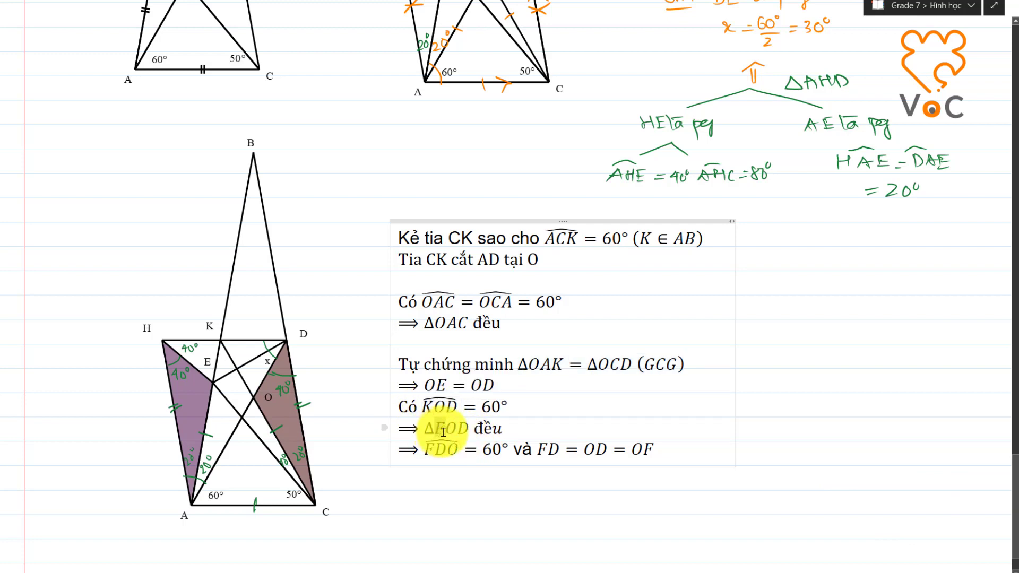
pyautogui.write('K')
pyautogui.click(430, 450)
pyautogui.doubleClick(430, 450)
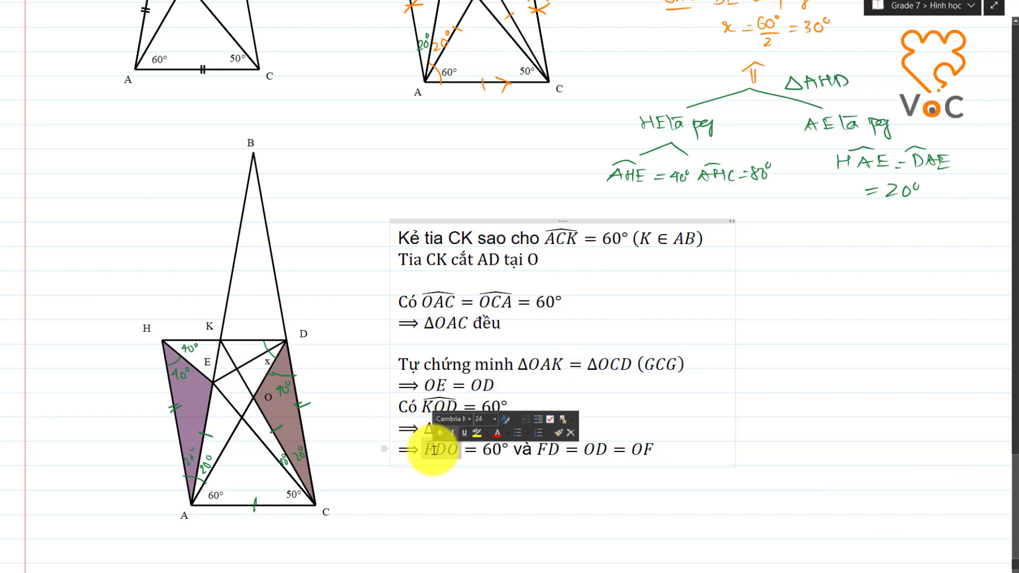
pyautogui.write('K')
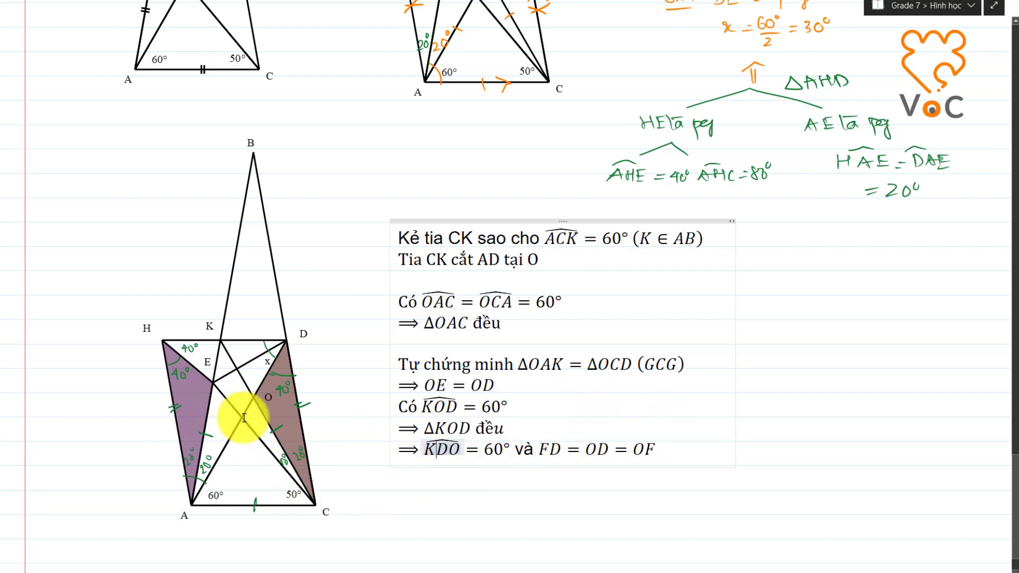
pyautogui.click(584, 459)
pyautogui.press('Home')
pyautogui.press('Delete')
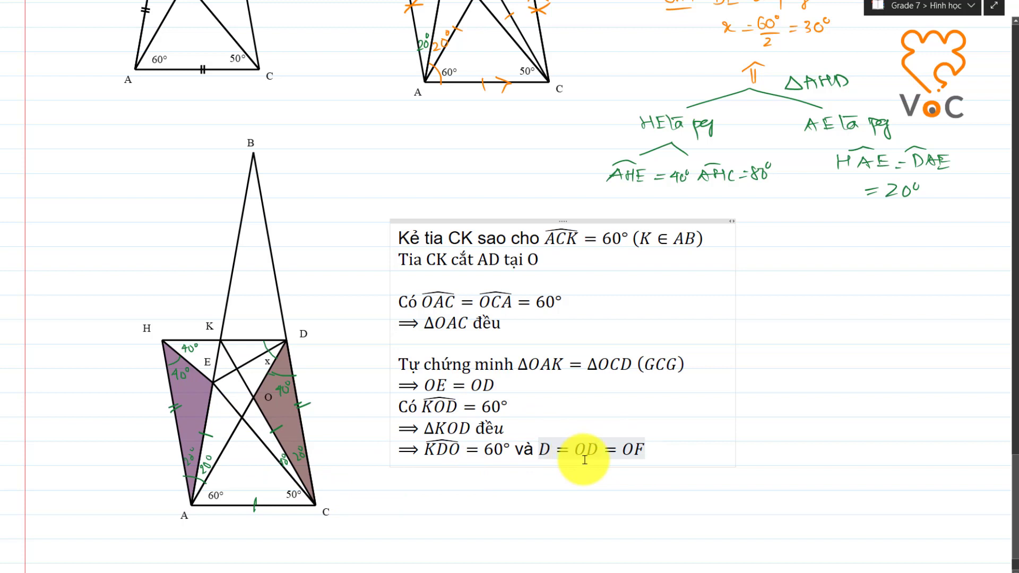
pyautogui.write('K=K')
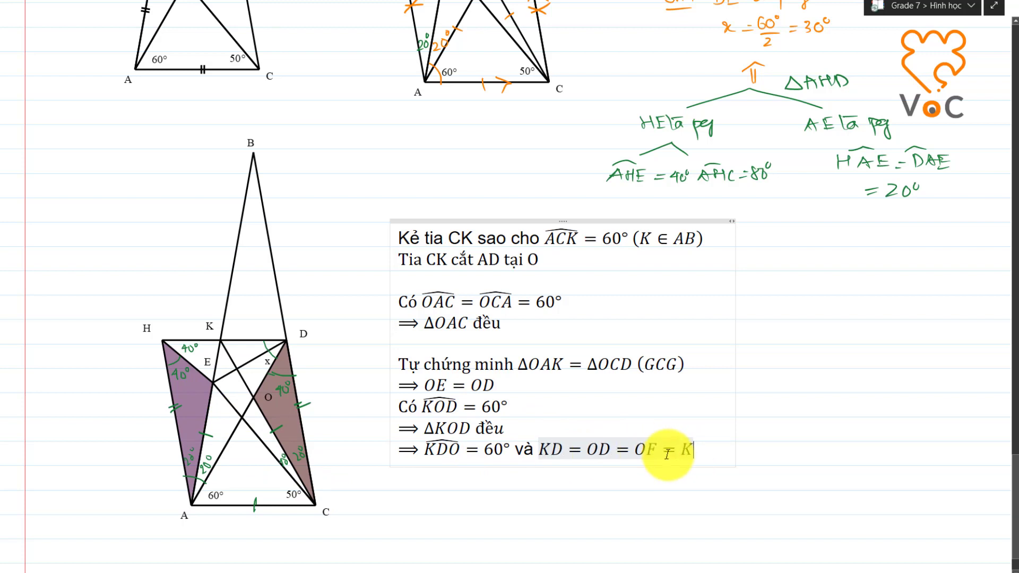
pyautogui.press('BackSpace')
pyautogui.press('BackSpace')
pyautogui.write('K')
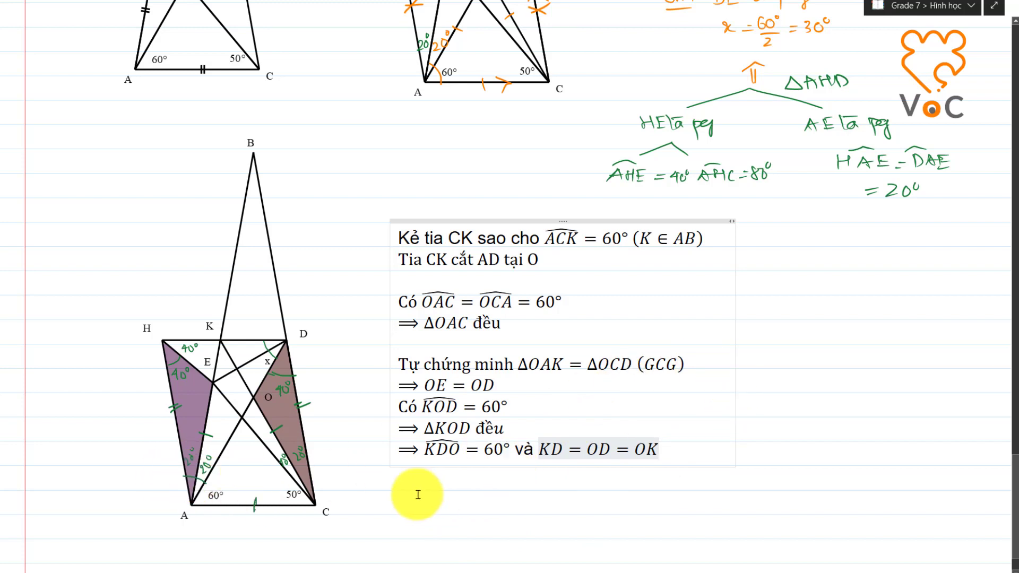
# Below the pasted proof, type the construction line 'Vẽ AH song song DC, AH cắt KD tại H'.
pyautogui.click(402, 480)
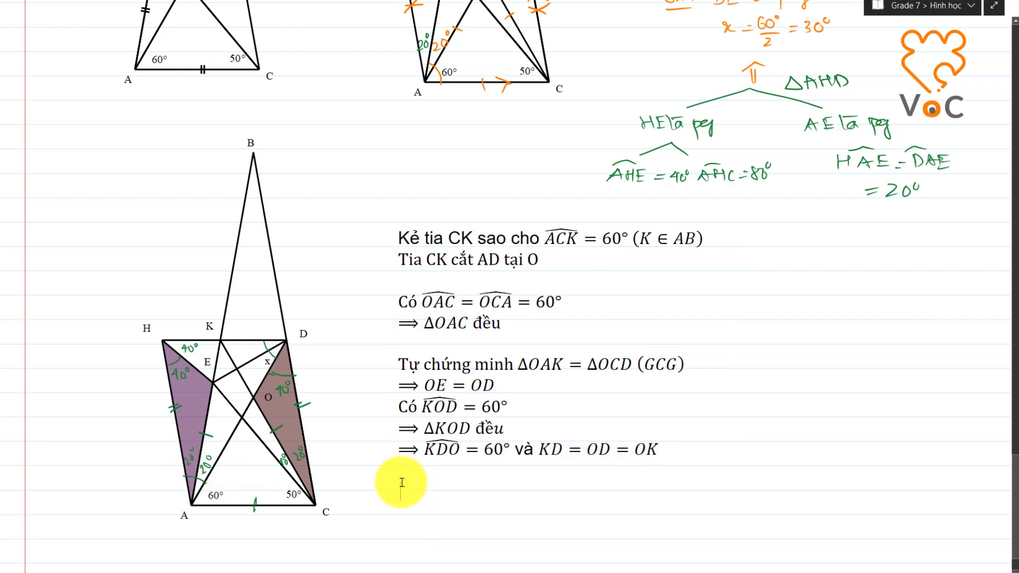
pyautogui.write('Vẽ')
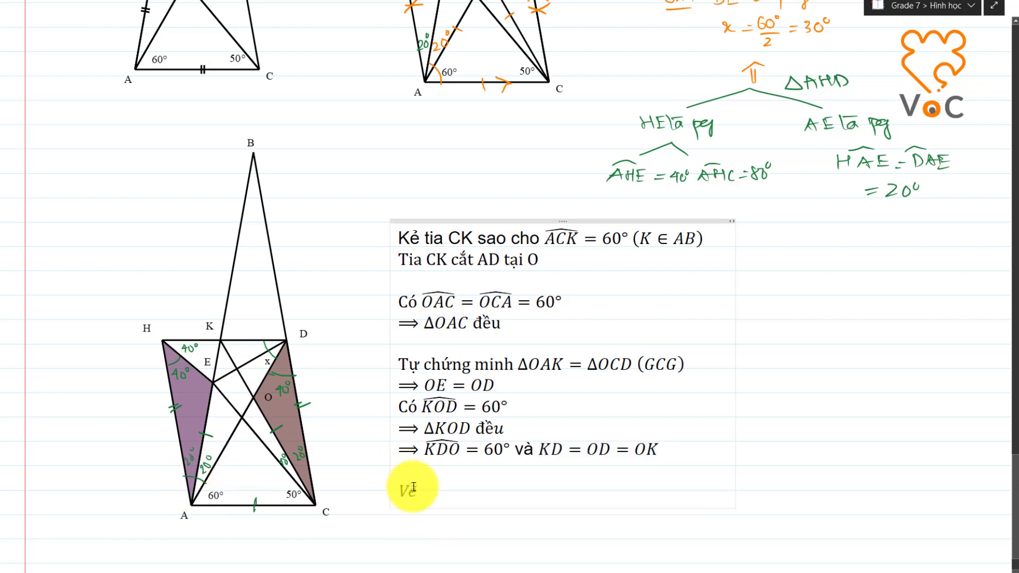
pyautogui.write(' AH song song D')
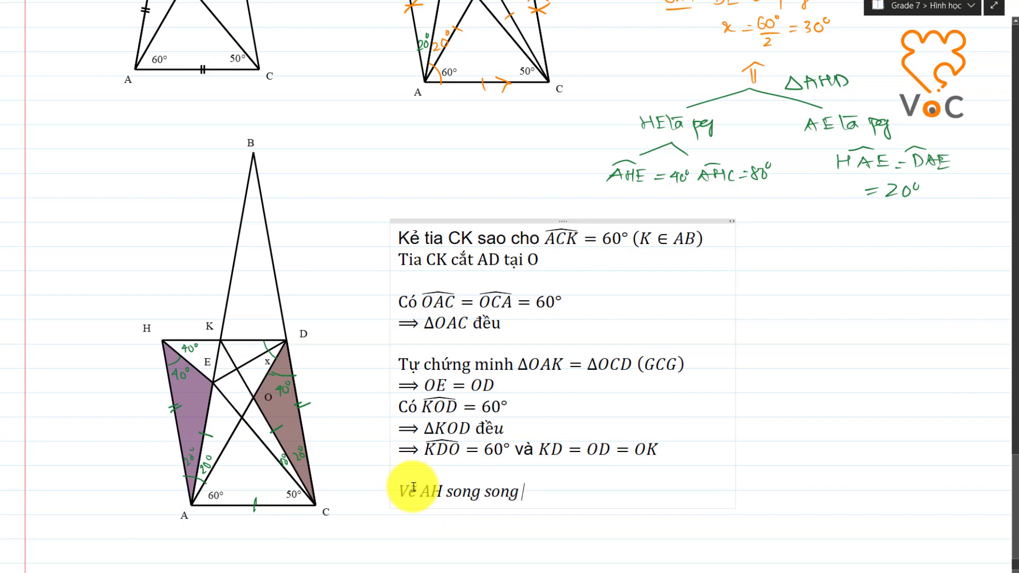
pyautogui.write('C s')
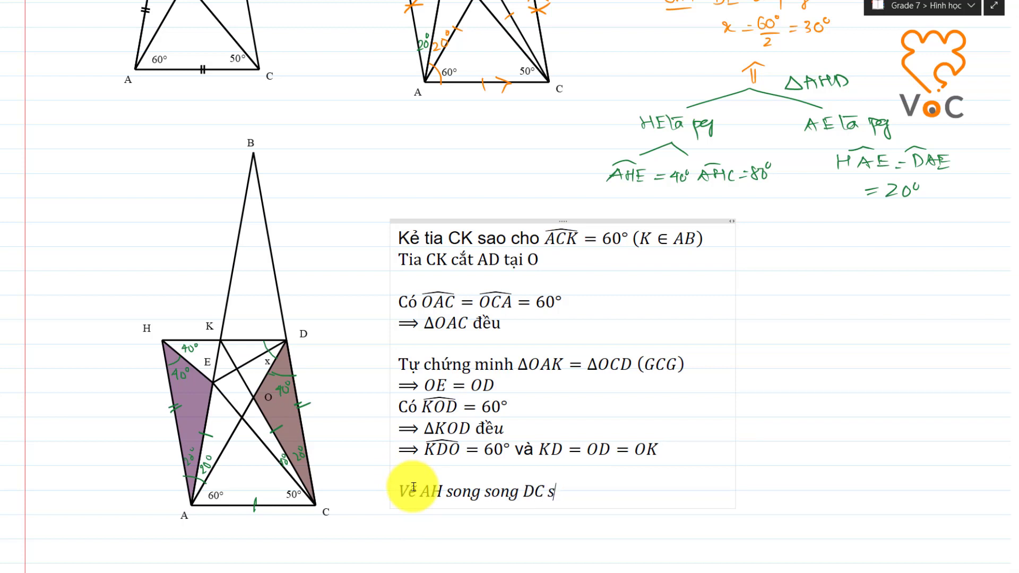
pyautogui.write('ao ch')
pyautogui.press('BackSpace')
pyautogui.press('BackSpace')
pyautogui.press('BackSpace')
pyautogui.press('BackSpace')
pyautogui.press('BackSpace')
pyautogui.press('BackSpace')
pyautogui.write('Ah căt')
pyautogui.write(' D')
pyautogui.write(' KD tại H')
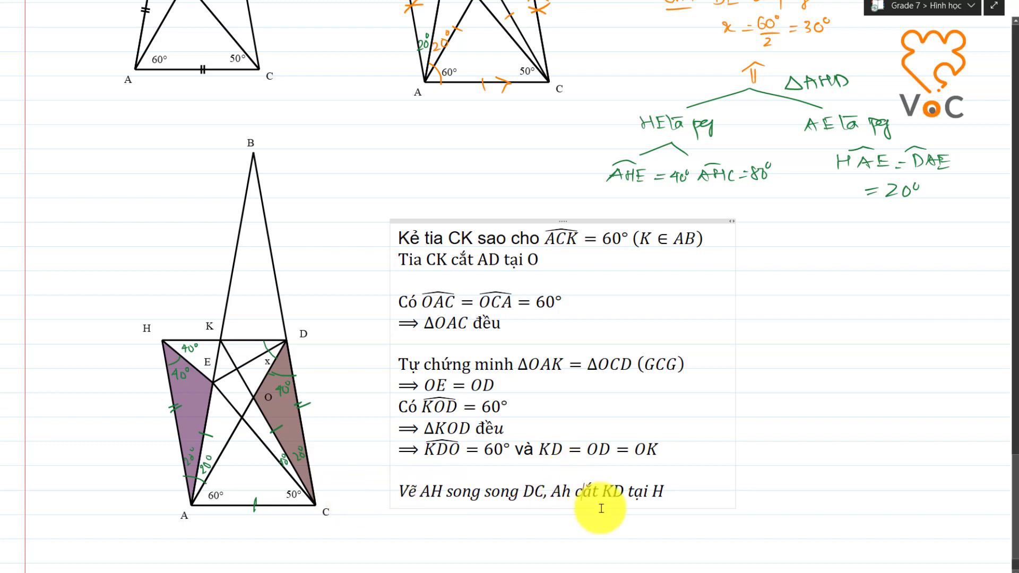
pyautogui.press('BackSpace')
pyautogui.write('H')
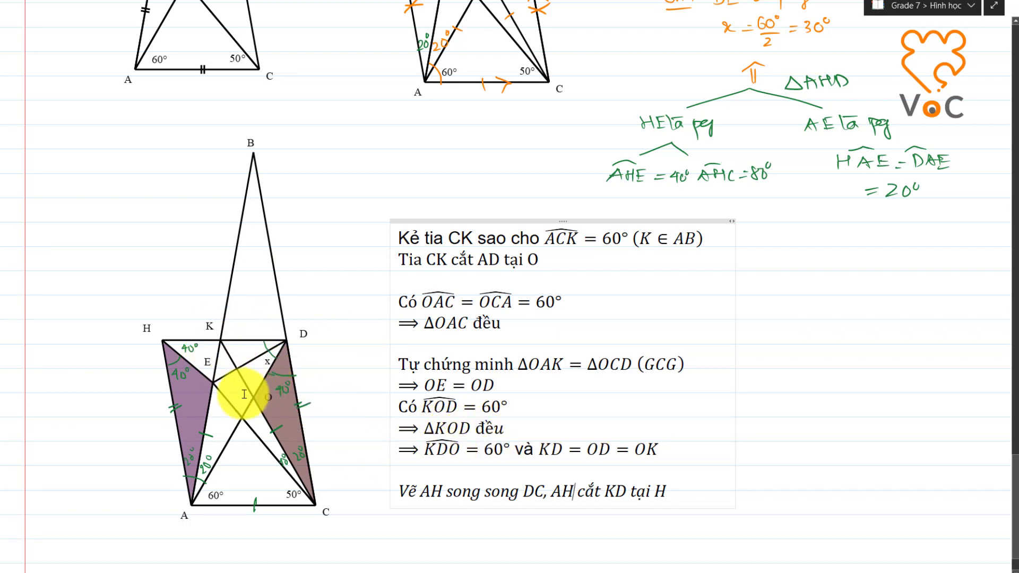
# Above the construction line, type 'Mà' with the equation ∠DAC = ∠KDO = 60°.
pyautogui.click(469, 471)
pyautogui.write('Mà')
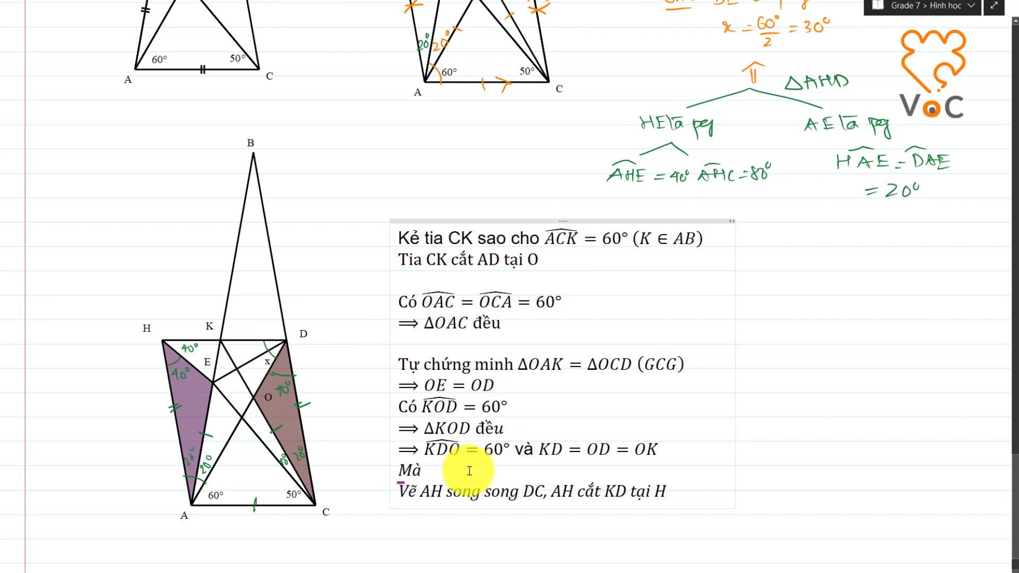
pyautogui.hotkey('alt', '=')
pyautogui.write('\\hga')
pyautogui.write('a DAC')
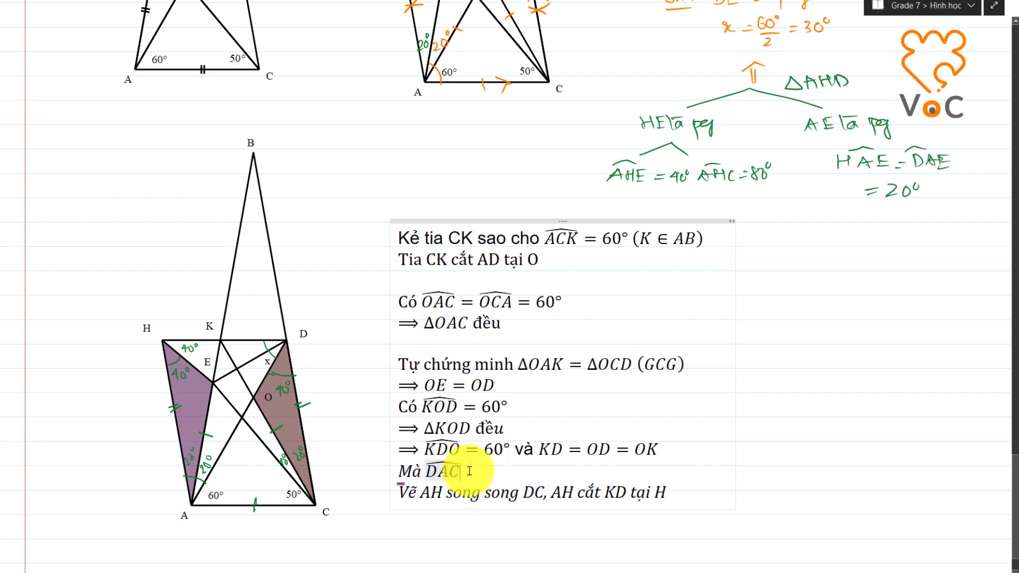
pyautogui.write('60')
pyautogui.press('BackSpace')
pyautogui.press('BackSpace')
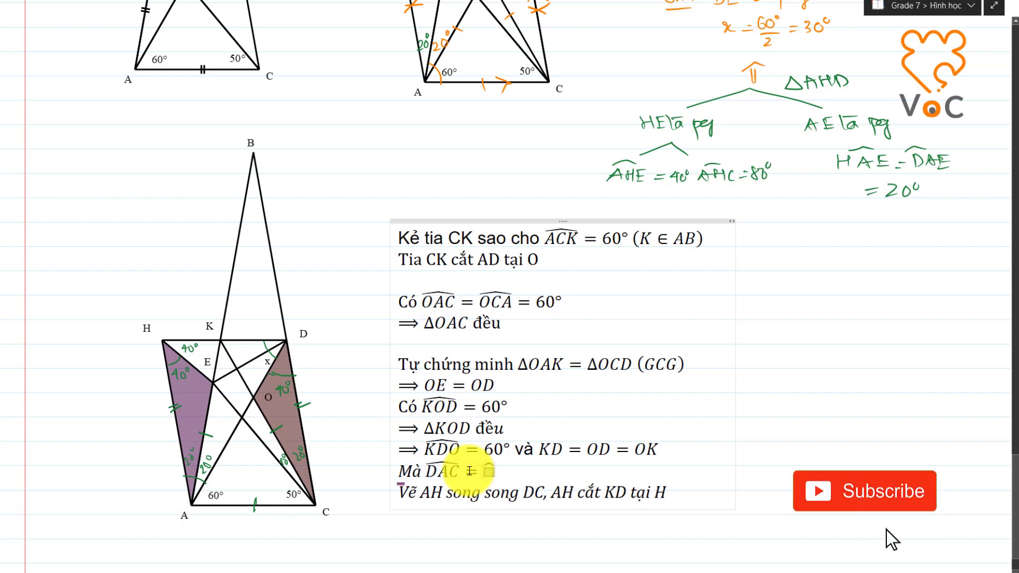
pyautogui.write('KDO = ')
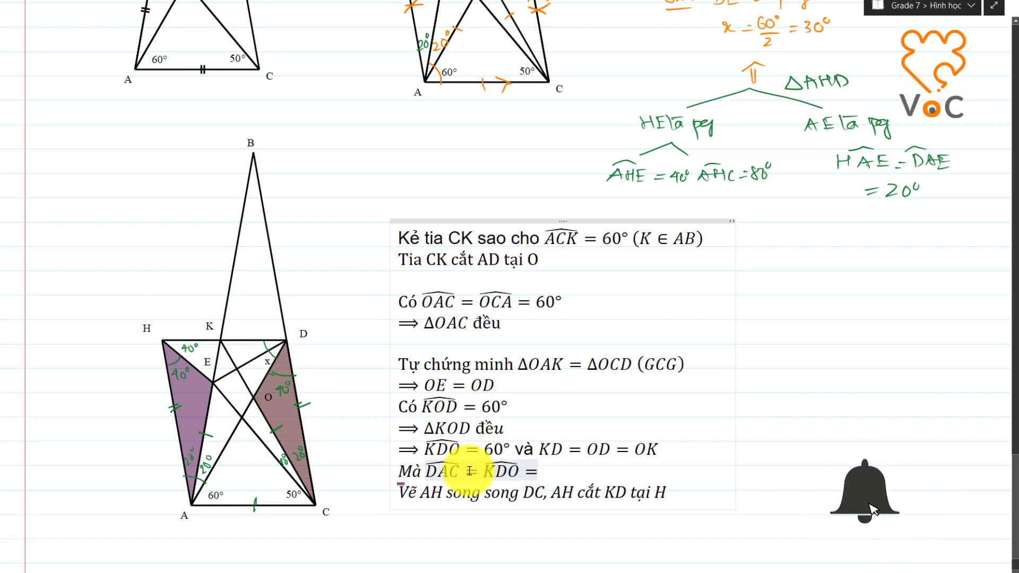
pyautogui.write('60°')
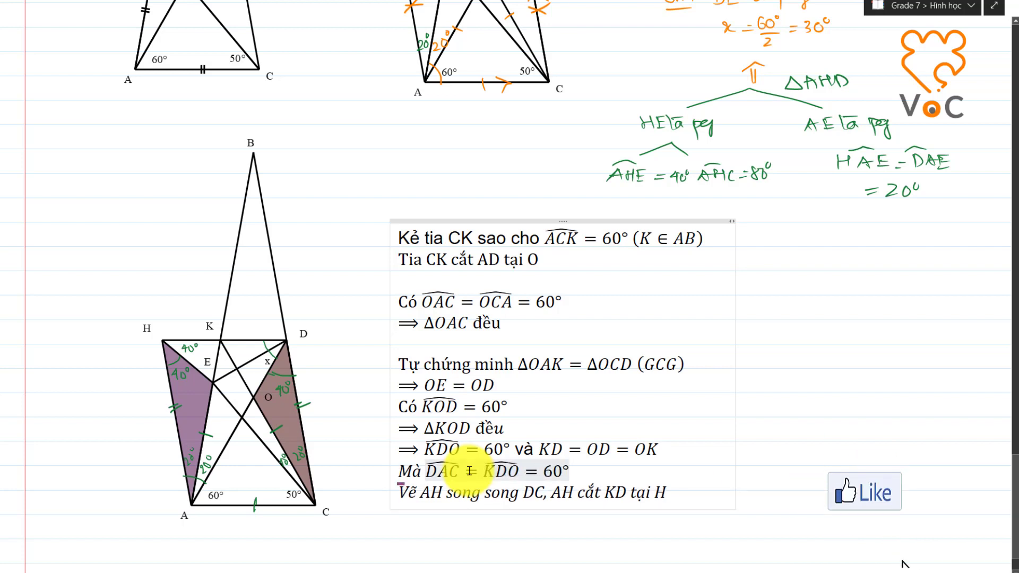
# Add 'Mà 2 góc ở vị trí so le trong' and the conclusion ⟹ KD ∥ AC, then a blank line at the end.
pyautogui.press('Return')
pyautogui.write('Mà 2 góc ở ')
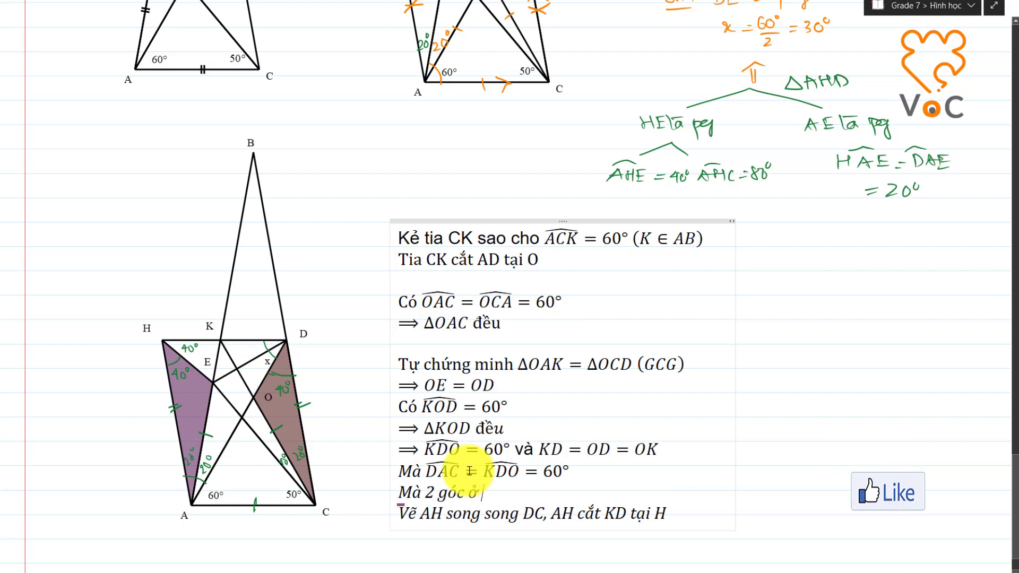
pyautogui.write('vị trí so le t')
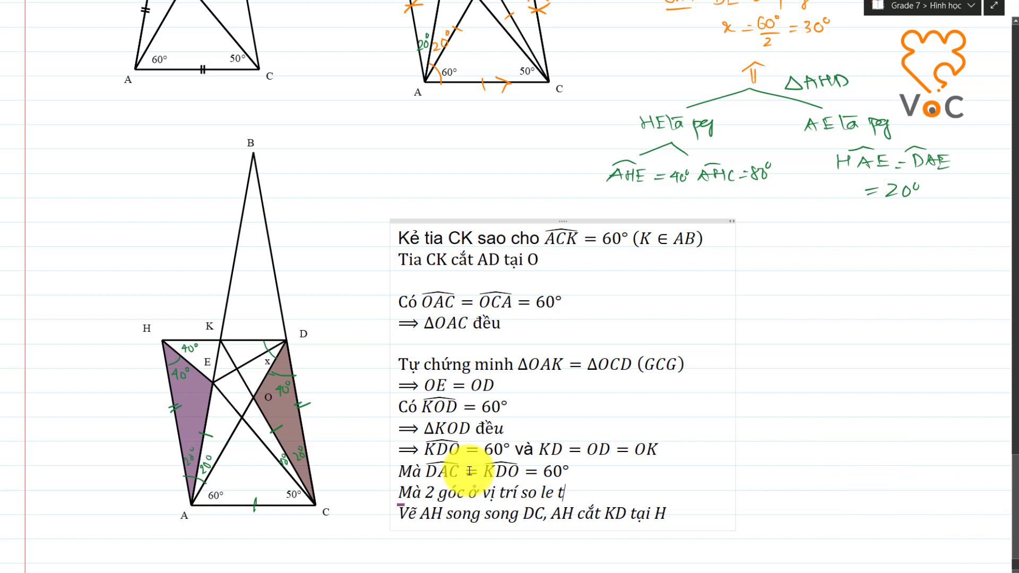
pyautogui.write('rong')
pyautogui.press('Return')
pyautogui.hotkey('alt', '=')
pyautogui.write('\\implies K')
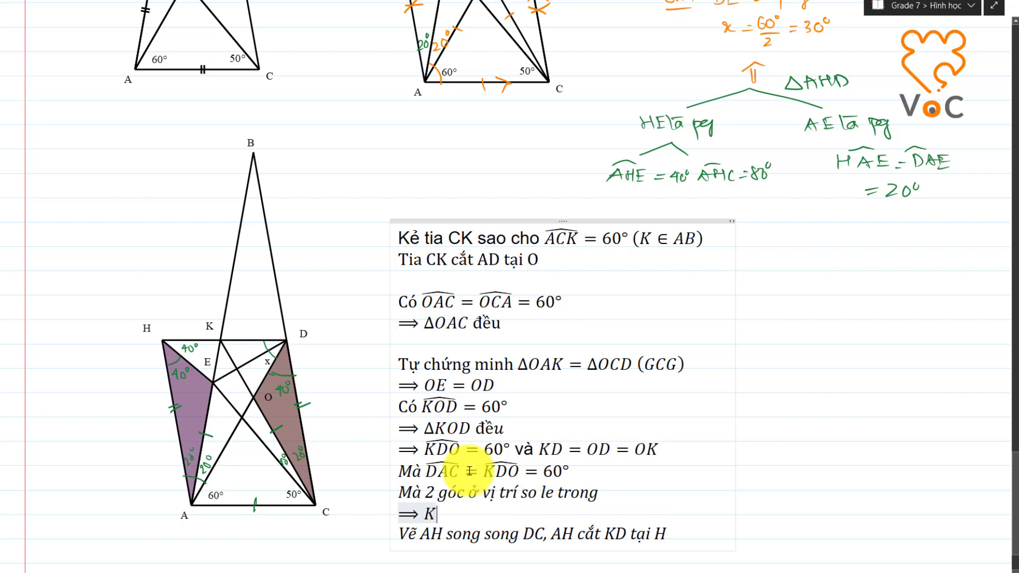
pyautogui.write('D\\')
pyautogui.write('parallel ')
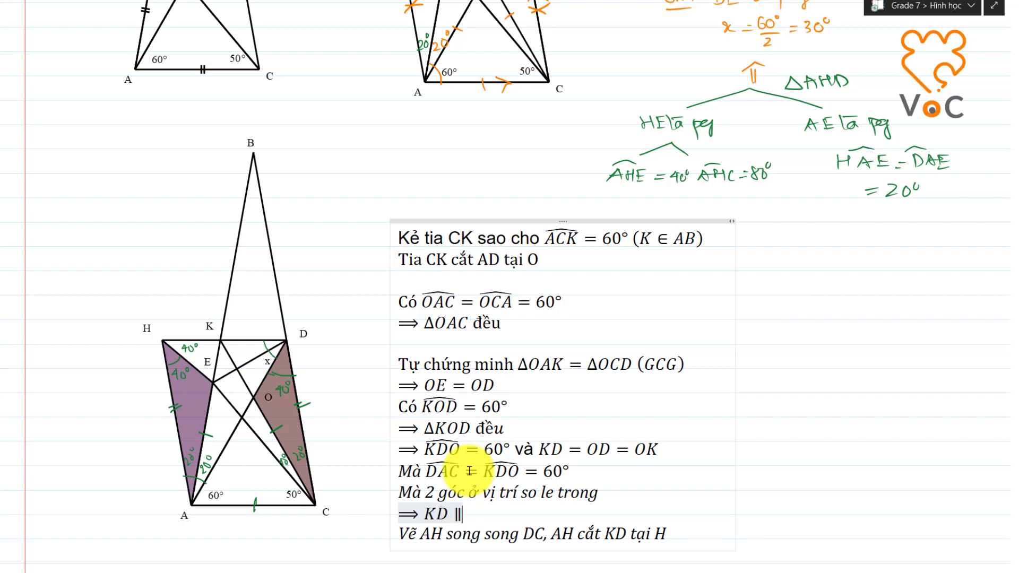
pyautogui.write('AC')
pyautogui.press('Return')
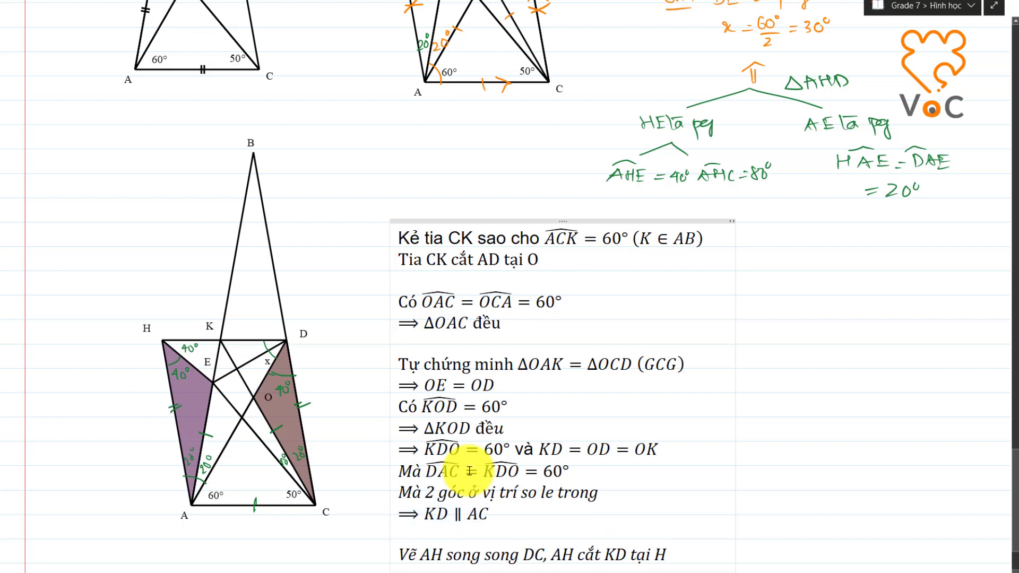
pyautogui.scroll(-2, 584, 472)
pyautogui.hotkey('ctrl', 'End')
pyautogui.press('Return')
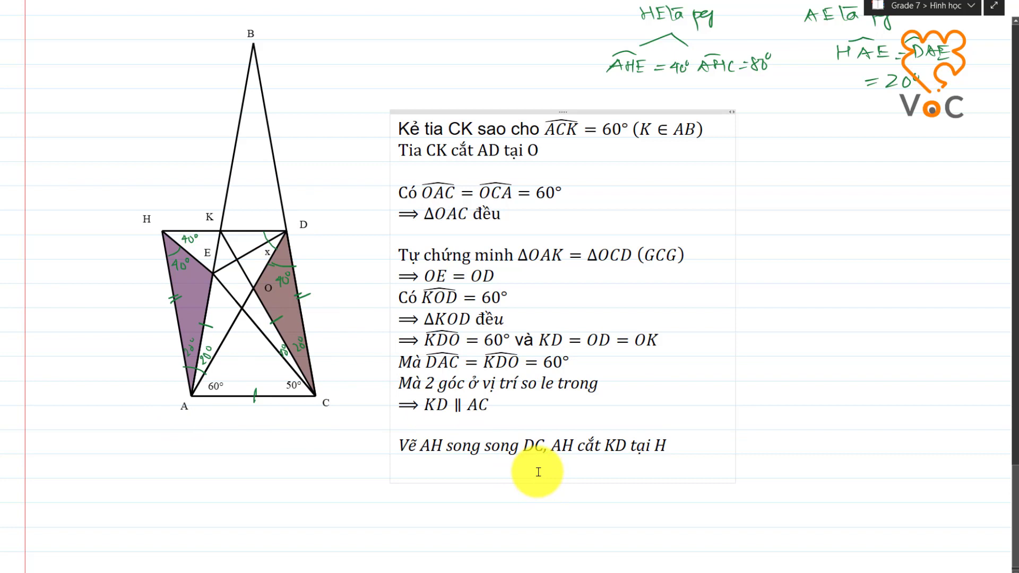
# Note that AHDC is a parallelogram and show ΔHDA = ΔCAD (GCG).
pyautogui.write('ca')
pyautogui.press('BackSpace')
pyautogui.press('BackSpace')
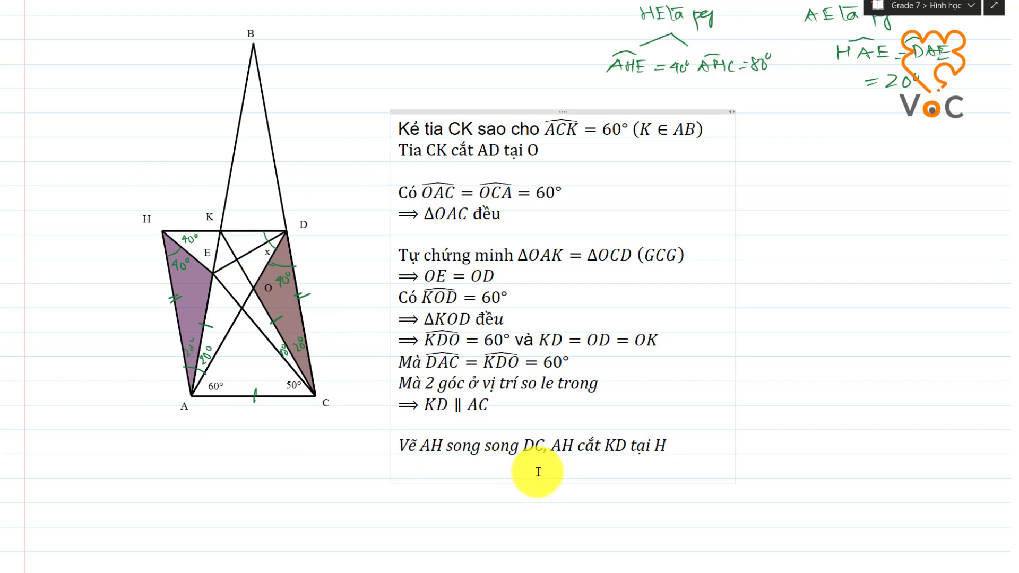
pyautogui.write('. Sử')
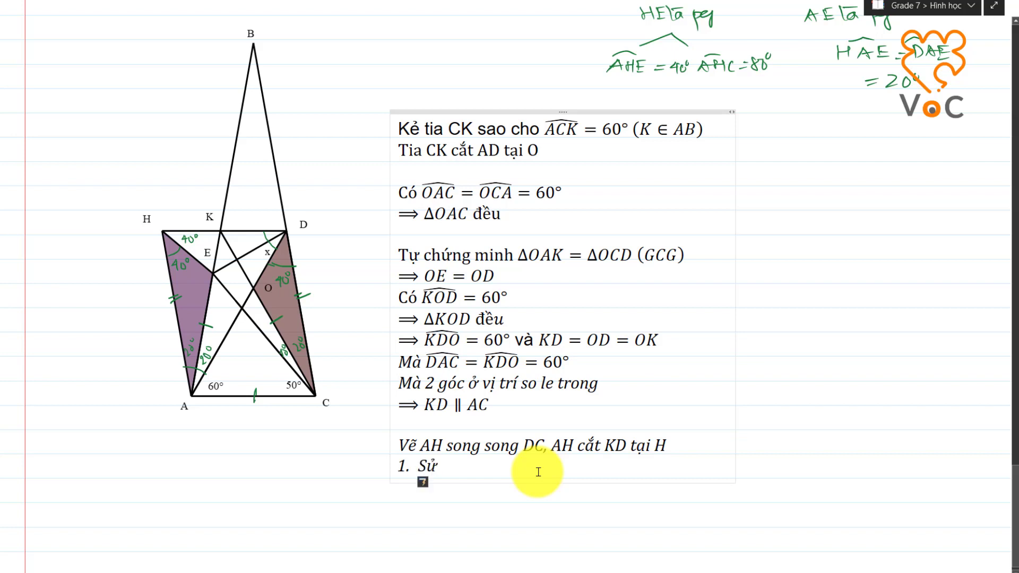
pyautogui.write(' dụng ')
pyautogui.write('AHDC')
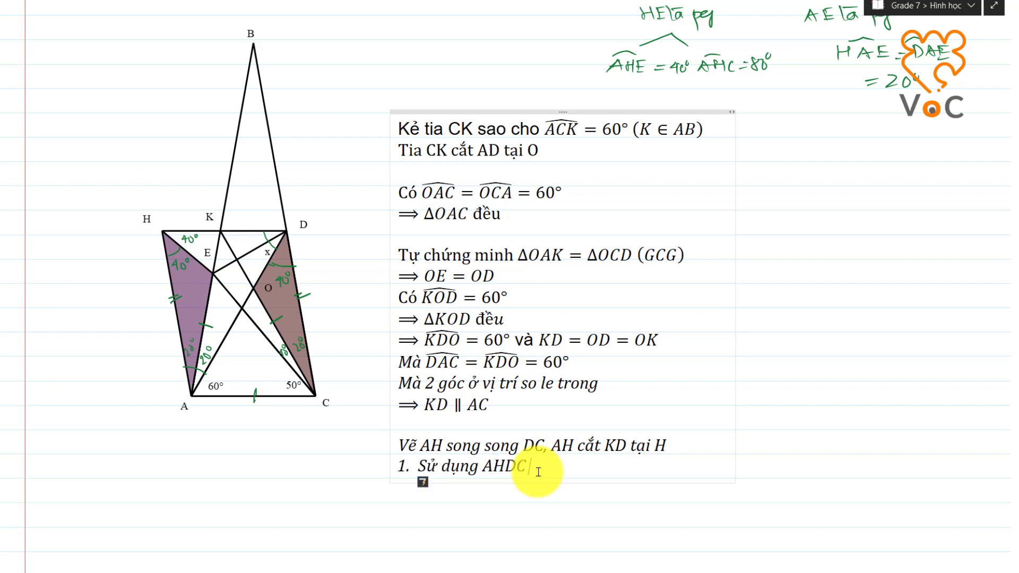
pyautogui.write(' là hi')
pyautogui.write(' bình hà')
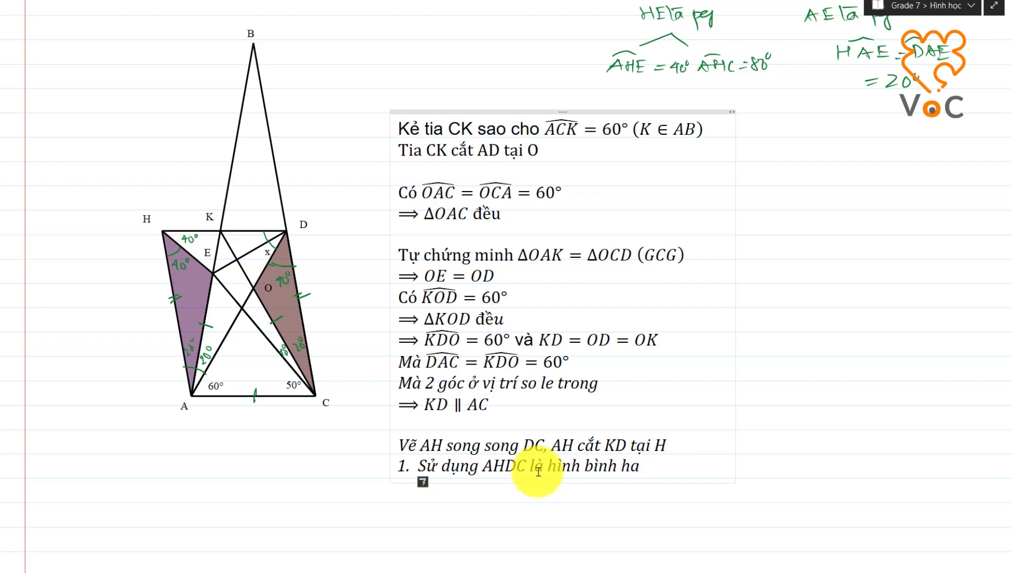
pyautogui.write('nh')
pyautogui.press('Return')
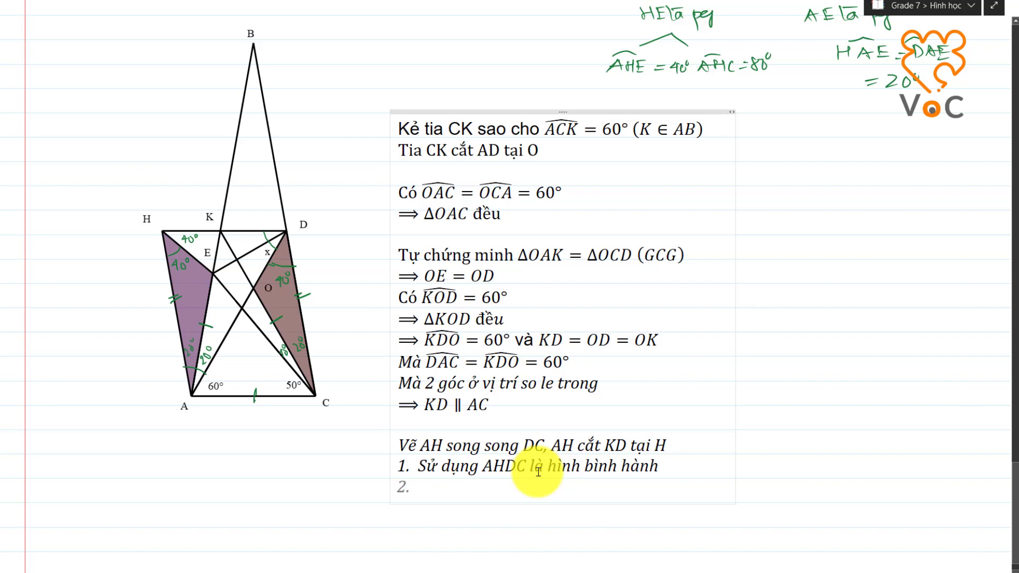
pyautogui.write('c')
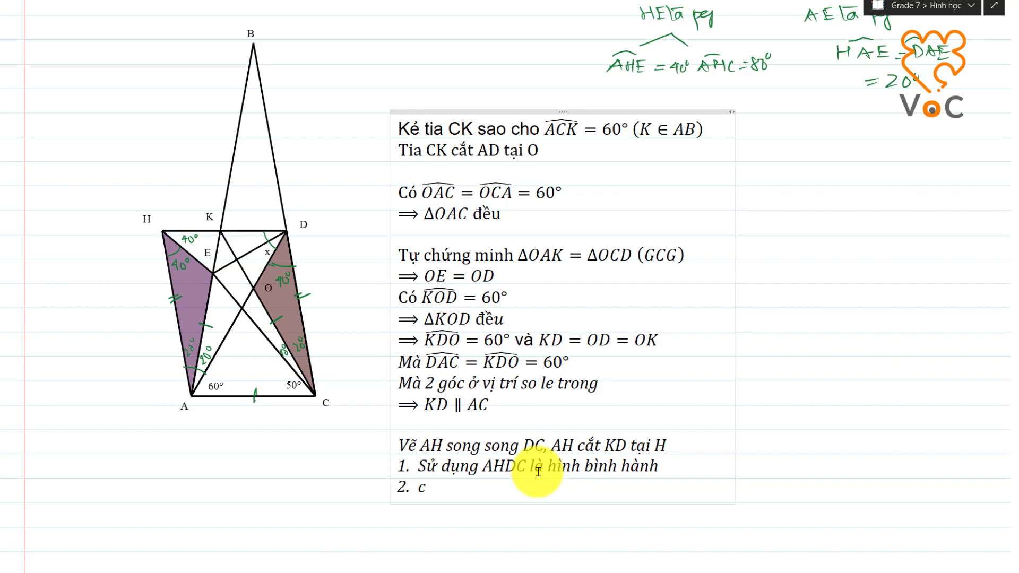
pyautogui.write('mhưng minh \\')
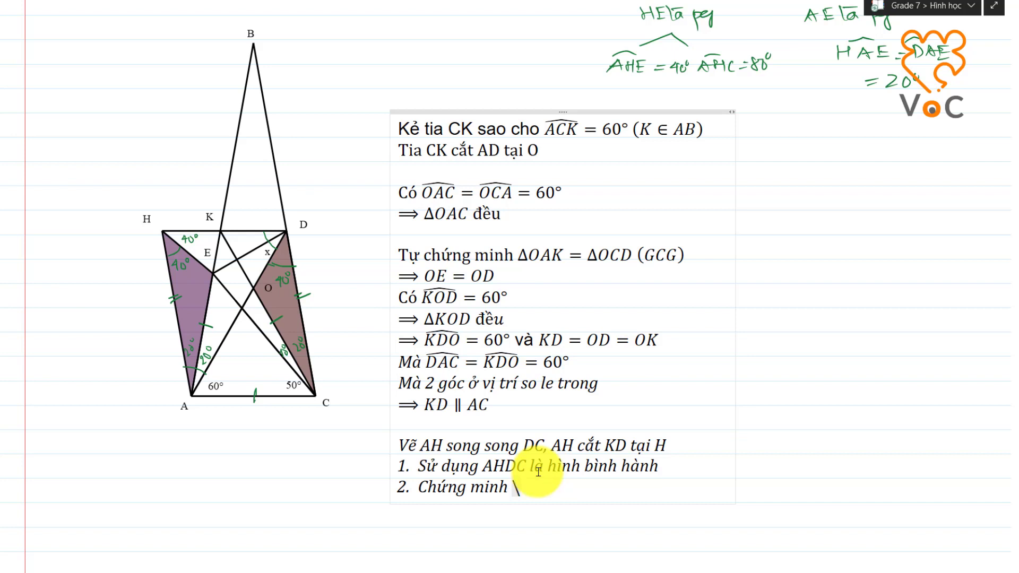
pyautogui.write('Delta ')
pyautogui.write('HDA=\\overparen')
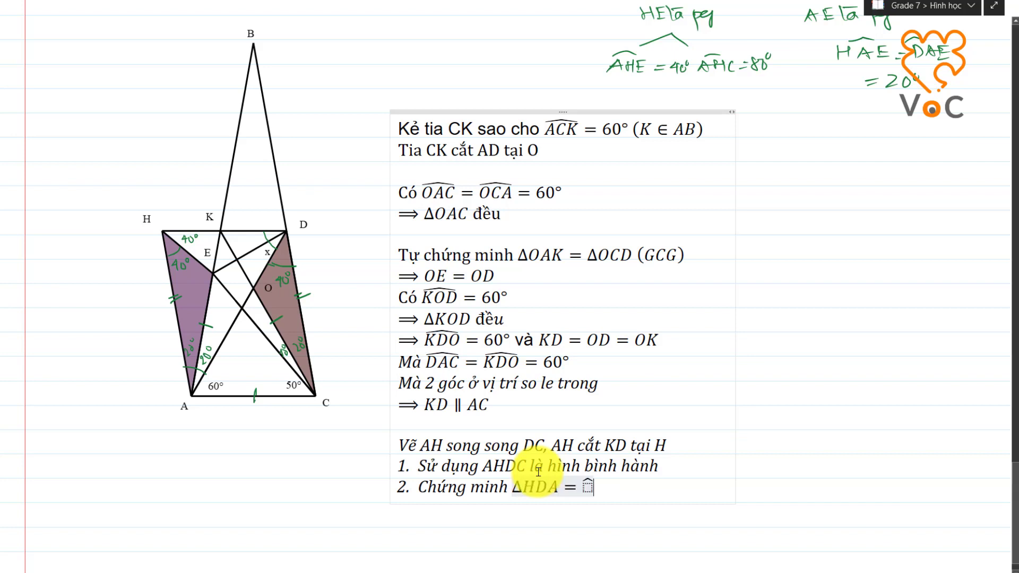
pyautogui.press('Left')
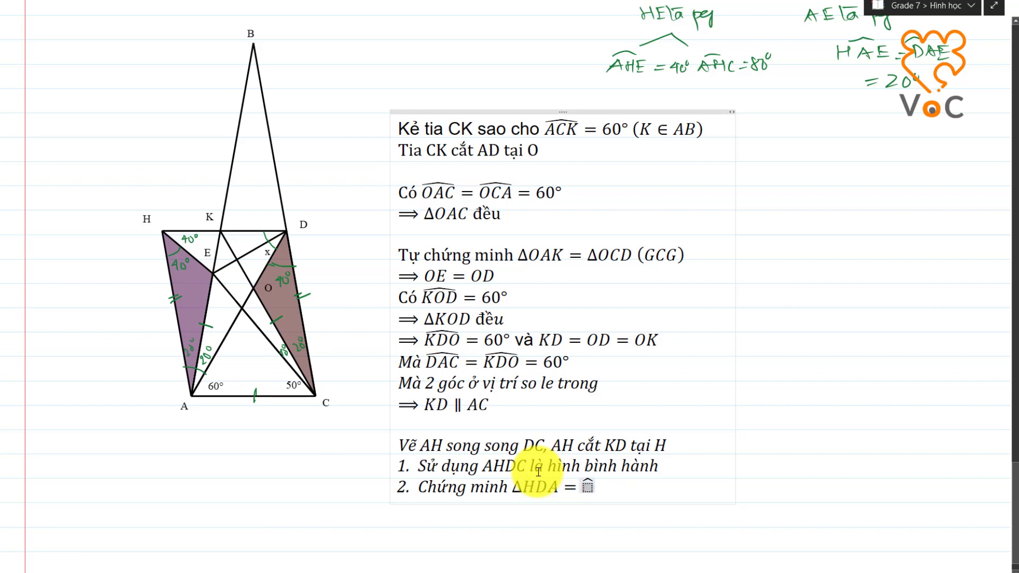
pyautogui.press('BackSpace')
pyautogui.write('\\')
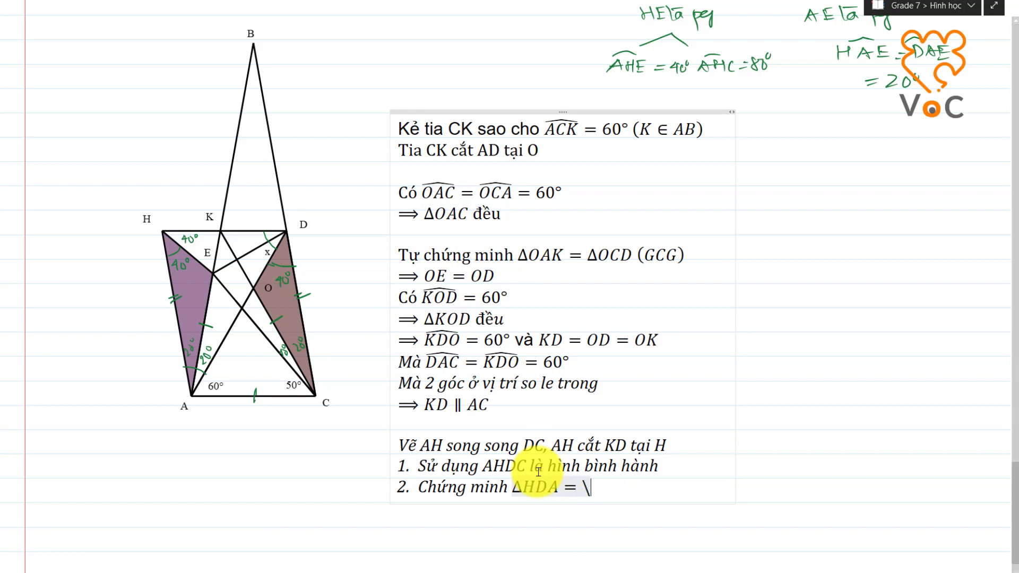
pyautogui.press('BackSpace')
pyautogui.write('ΔCAD')
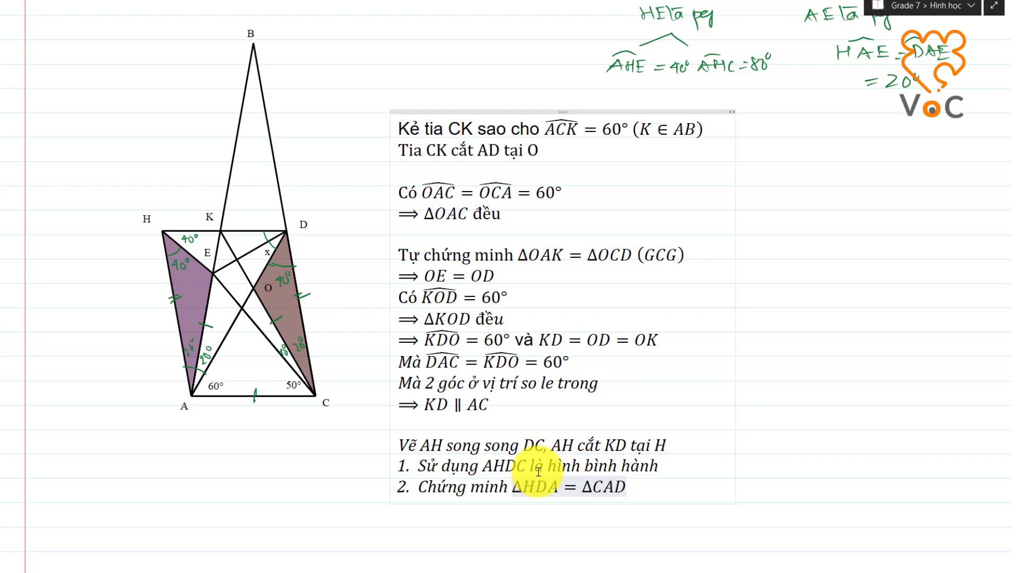
pyautogui.write('elta CAD ()')
pyautogui.write('GC')
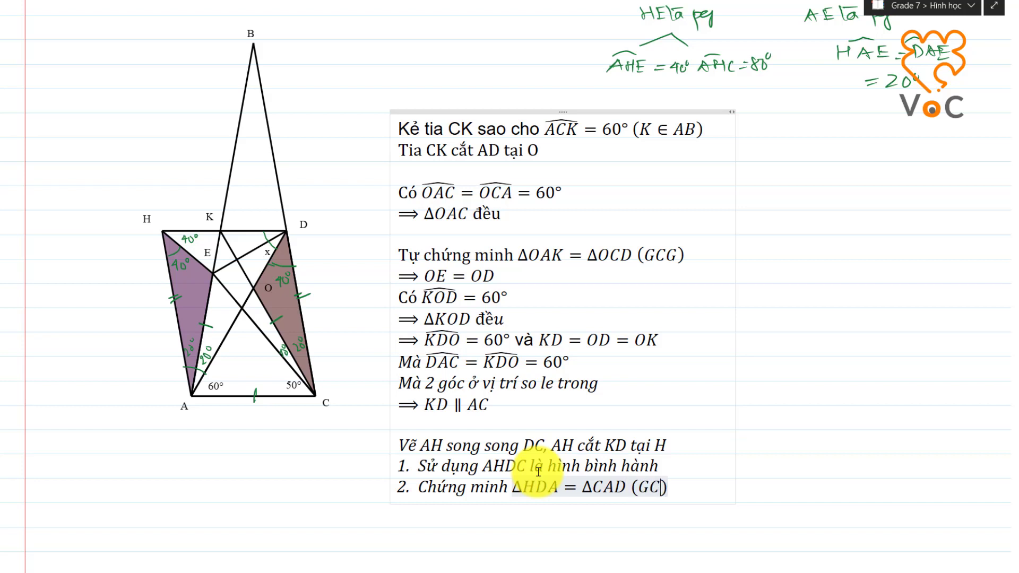
pyautogui.write('G')
# Add the line ⟹ HA = CD, ∠AHD = ∠ACD.
pyautogui.press('Return')
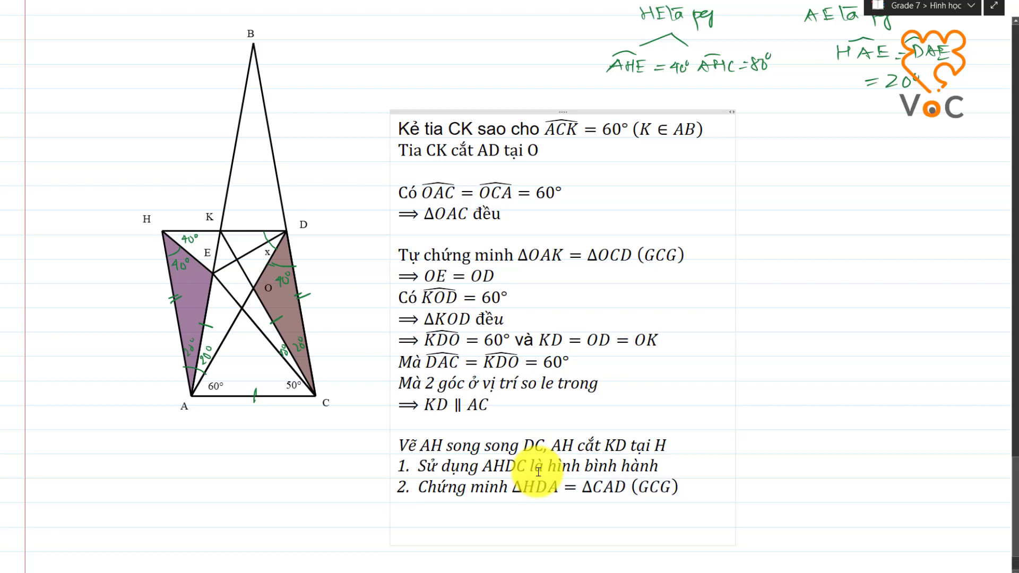
pyautogui.write('⟹')
pyautogui.write(' HA =')
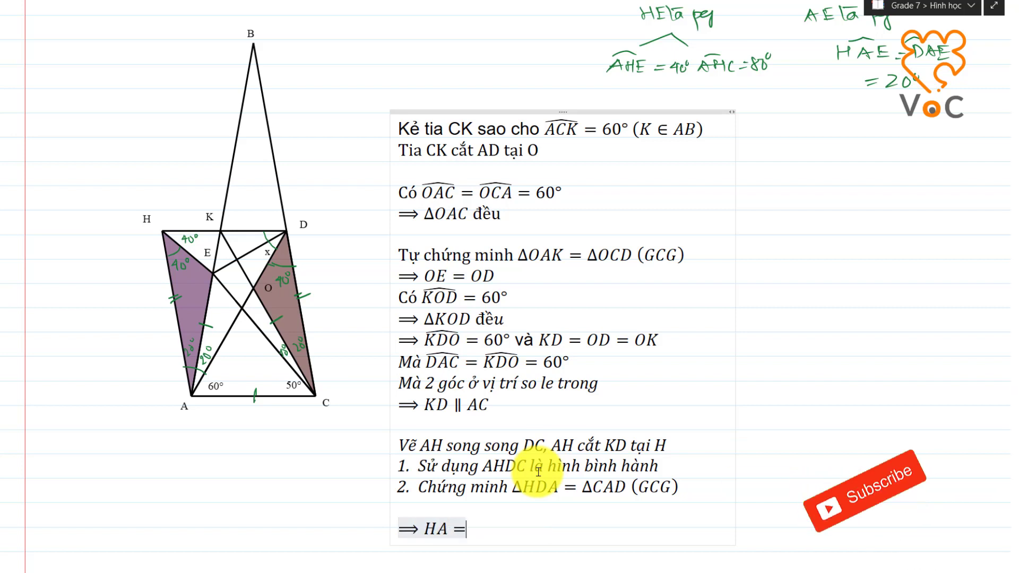
pyautogui.write('CD,')
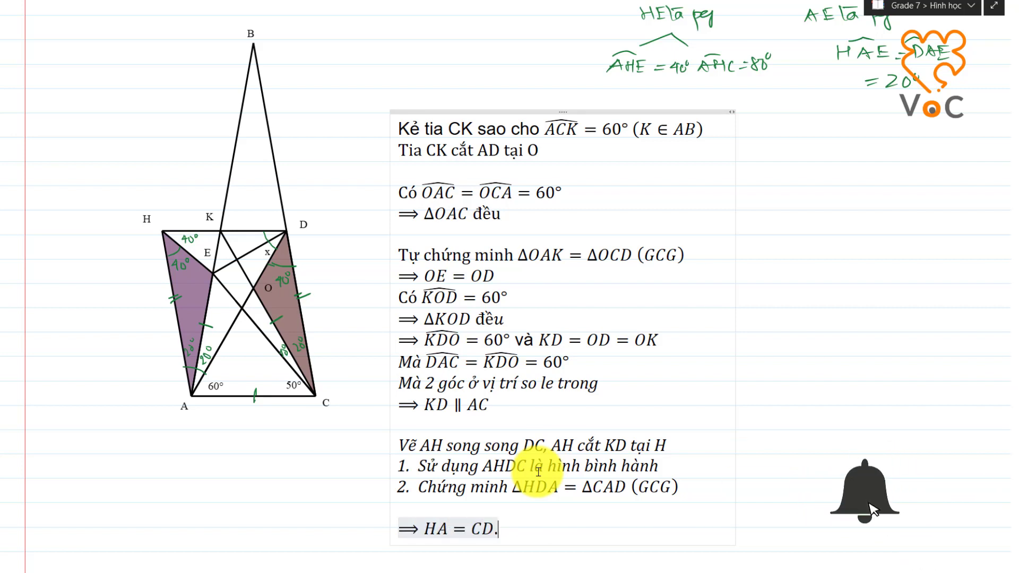
pyautogui.write('\\overparen ')
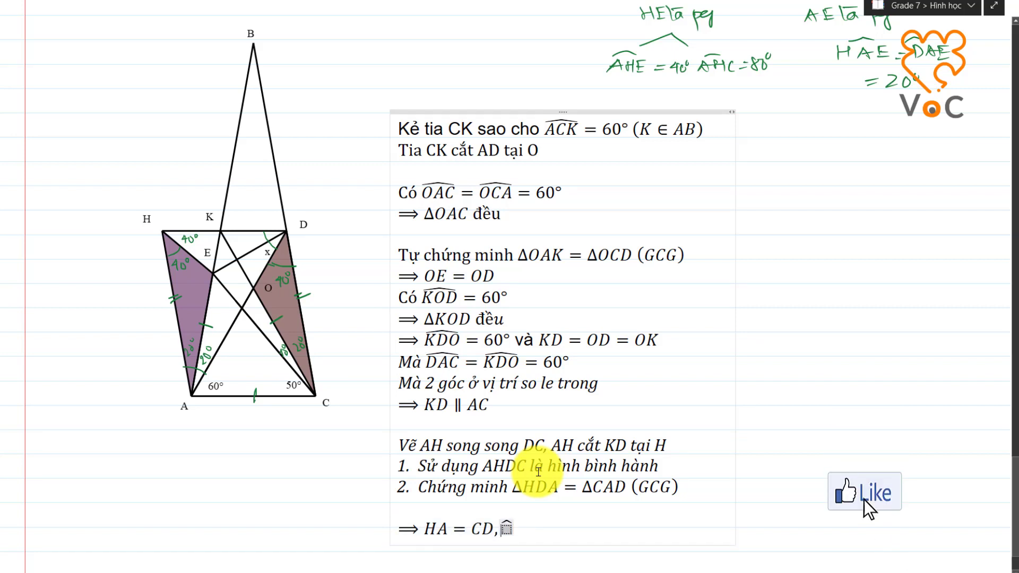
pyautogui.write('AHD')
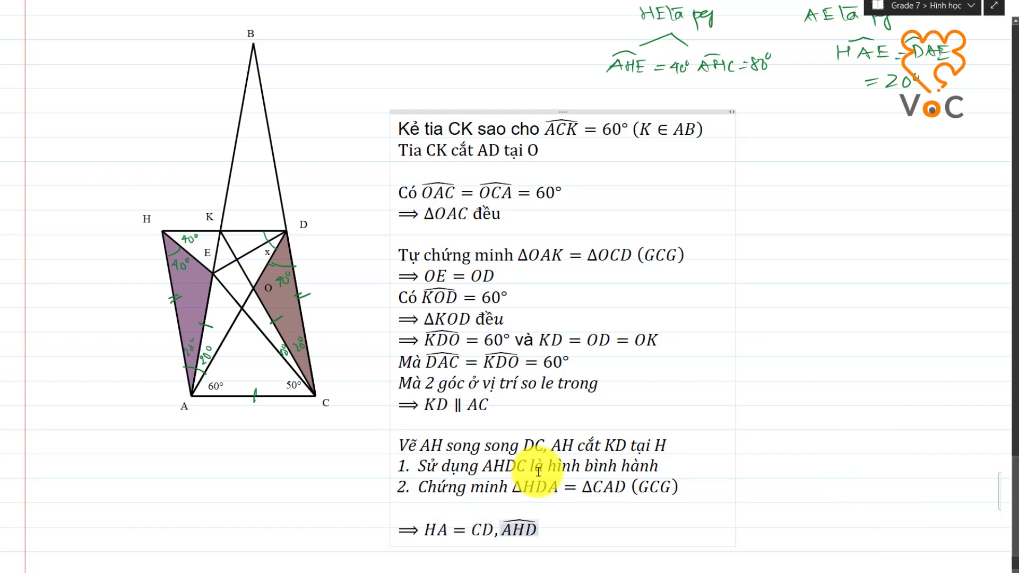
pyautogui.press('Right')
pyautogui.write('=')
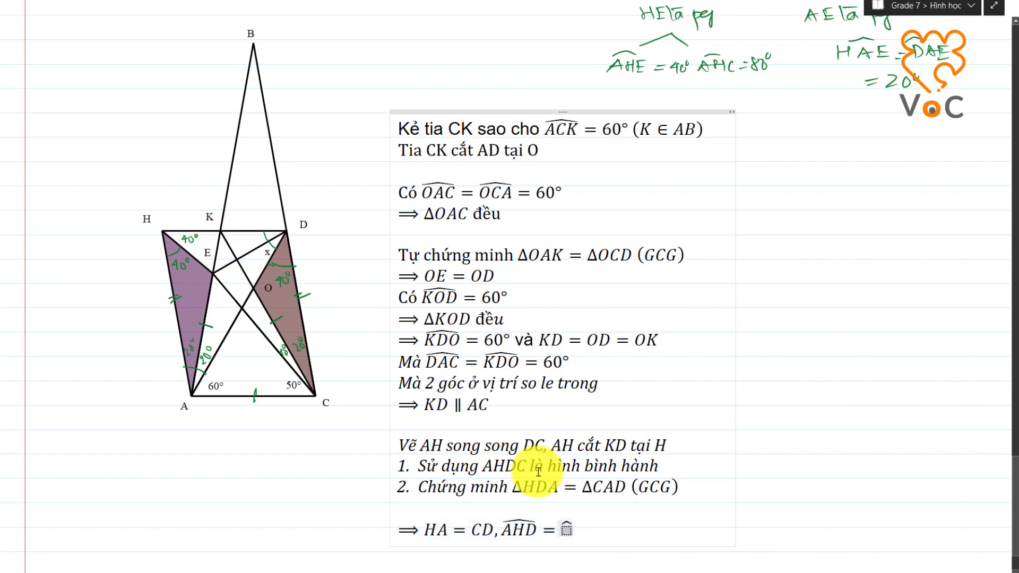
pyautogui.write('\\overparen ACD')
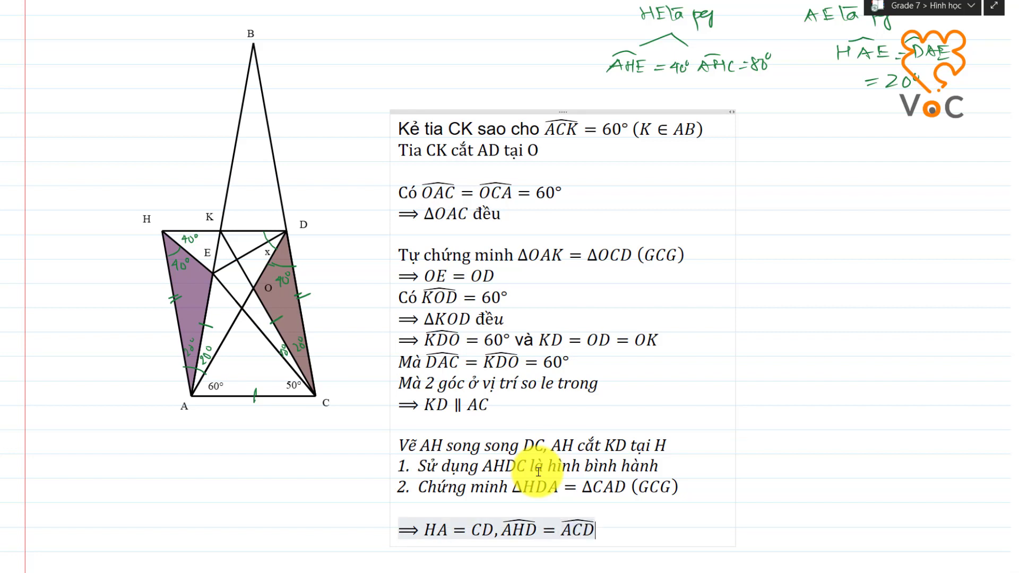
pyautogui.scroll(-1, 538, 472)
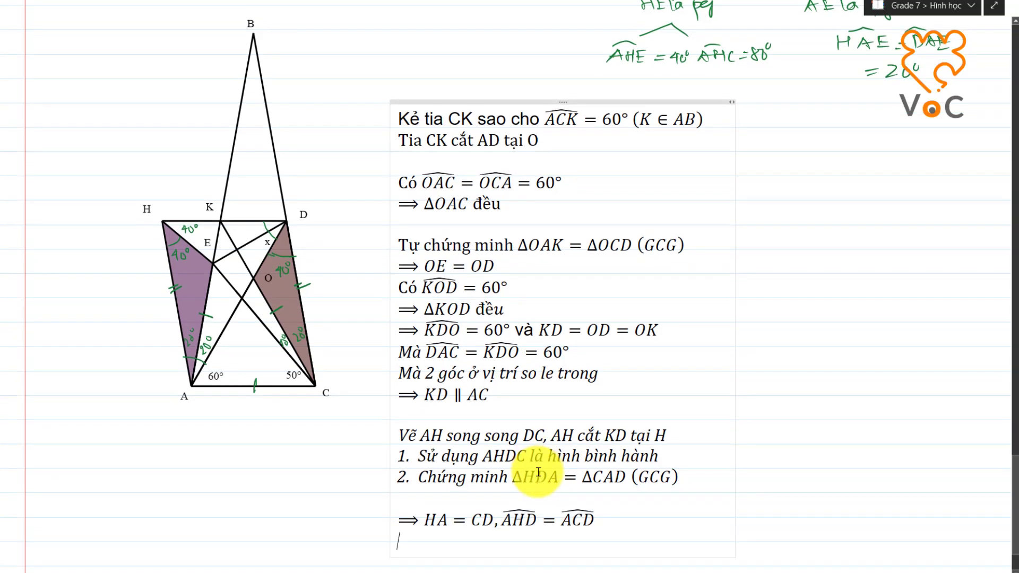
# Start a new line 'Xét ΔACD có ∠DAC = 60°, ∠DCA'.
pyautogui.press('Return')
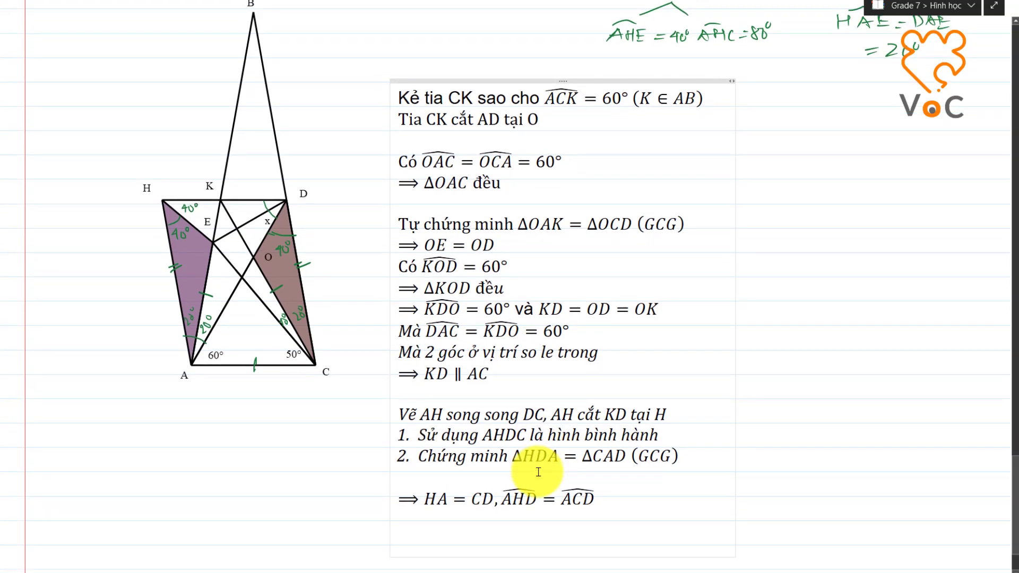
pyautogui.write('C')
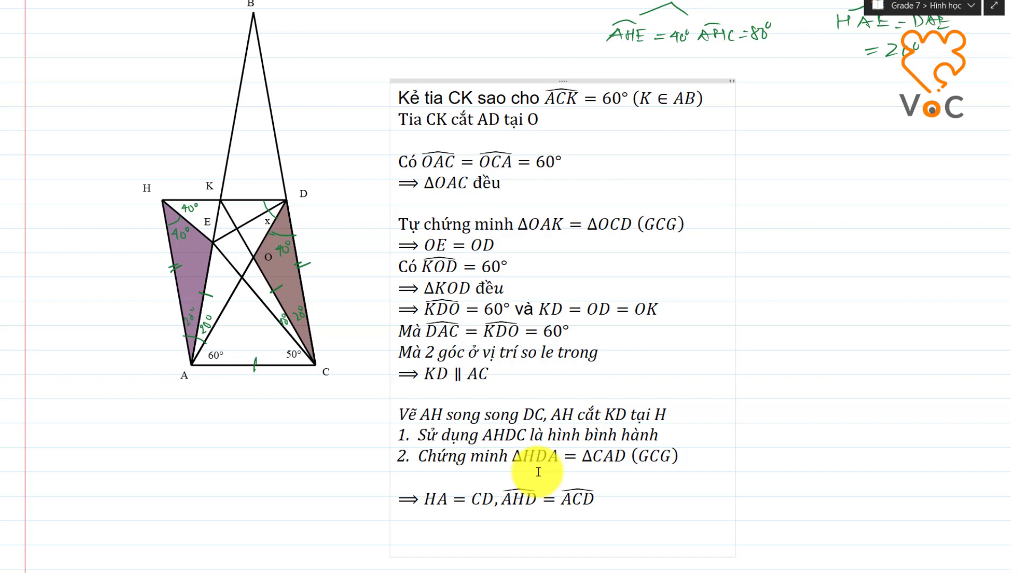
pyautogui.write('o')
pyautogui.press('BackSpace')
pyautogui.write('Xét')
pyautogui.write(' \\Delta ACD có')
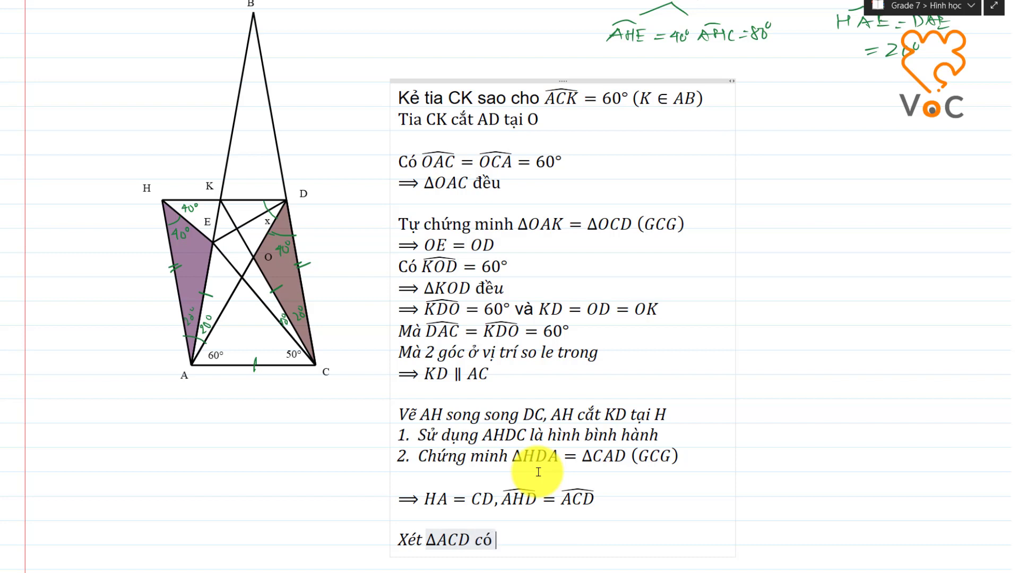
pyautogui.write('\\hat DAC')
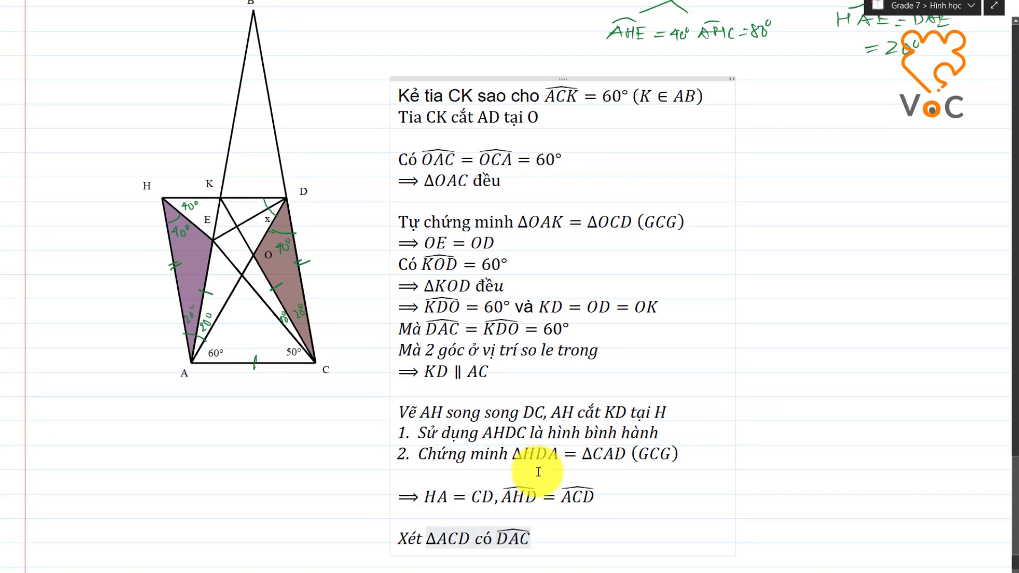
pyautogui.press('Right')
pyautogui.write('=60\\')
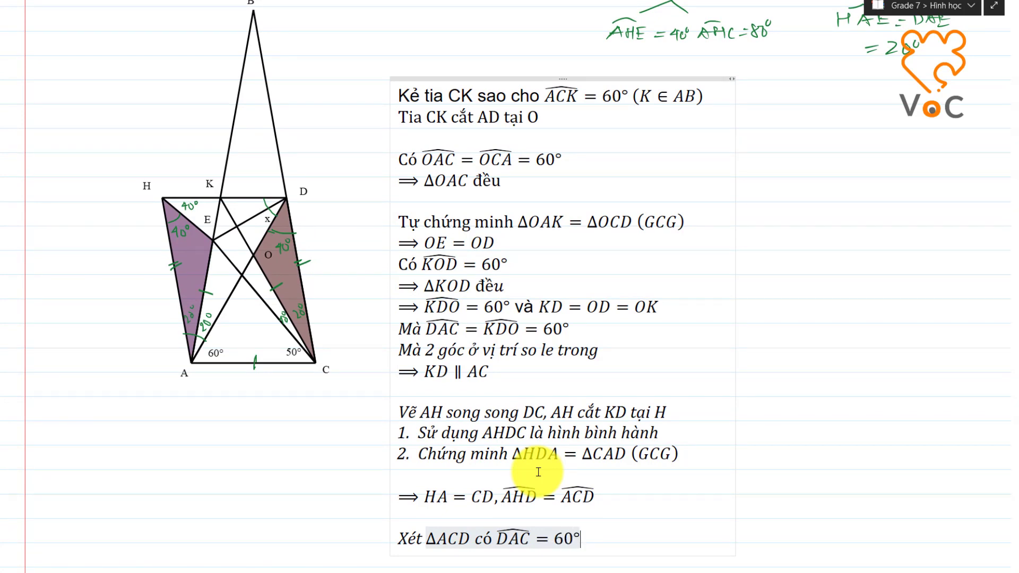
pyautogui.write(',')
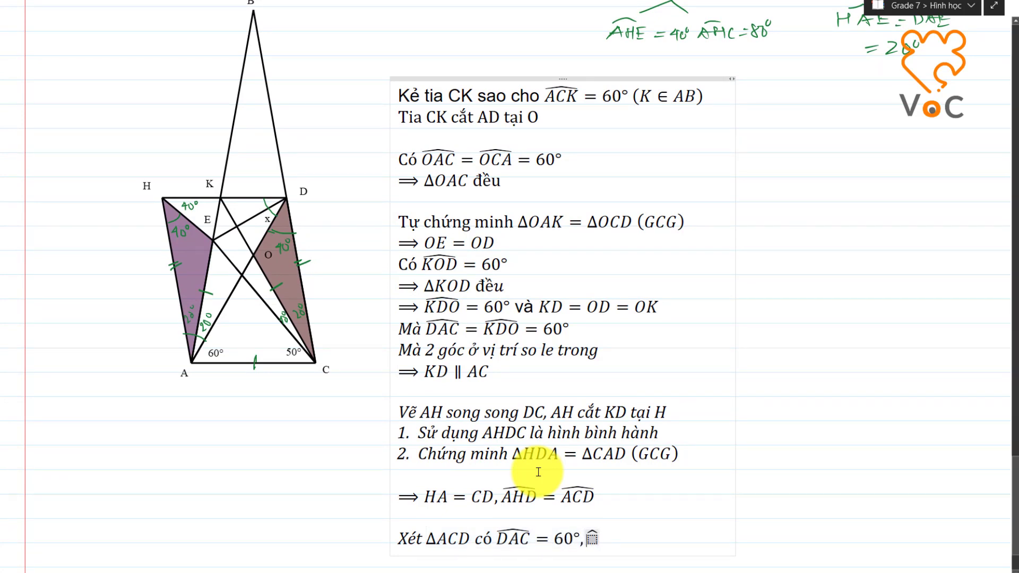
pyautogui.write('\\hat DCA')
pyautogui.press('Right')
# Finish ∠DCA = 80° and conclude ⟹ ∠ADC = 40°.
pyautogui.write('=')
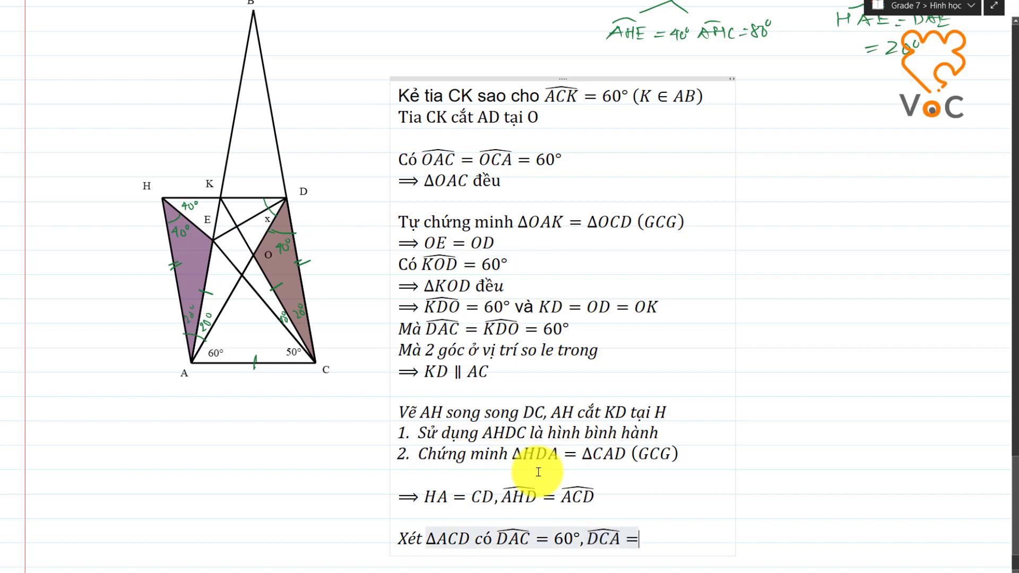
pyautogui.write('80\\degree')
pyautogui.press('Return')
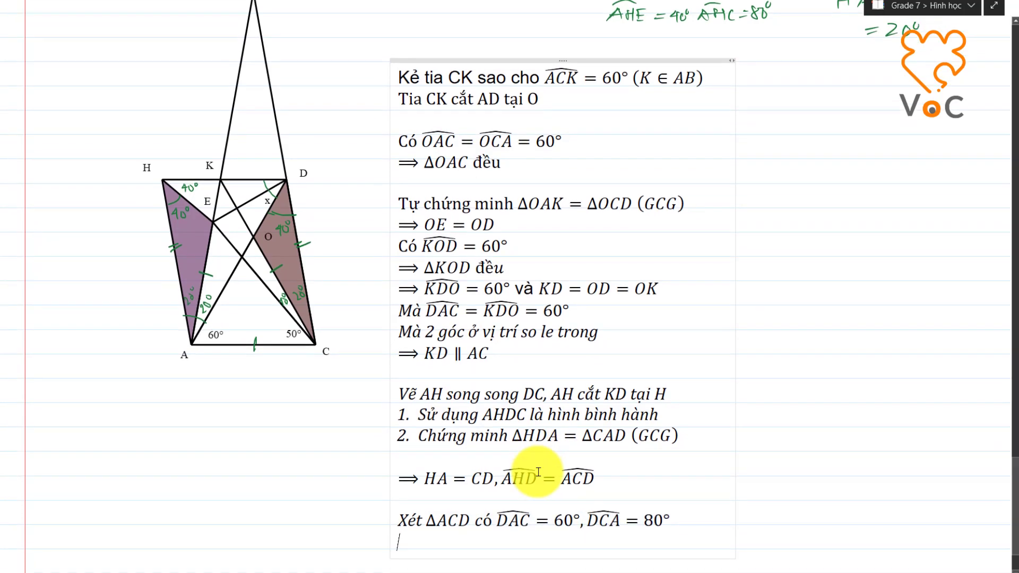
pyautogui.hotkey('alt', '=')
pyautogui.write('\\implies ')
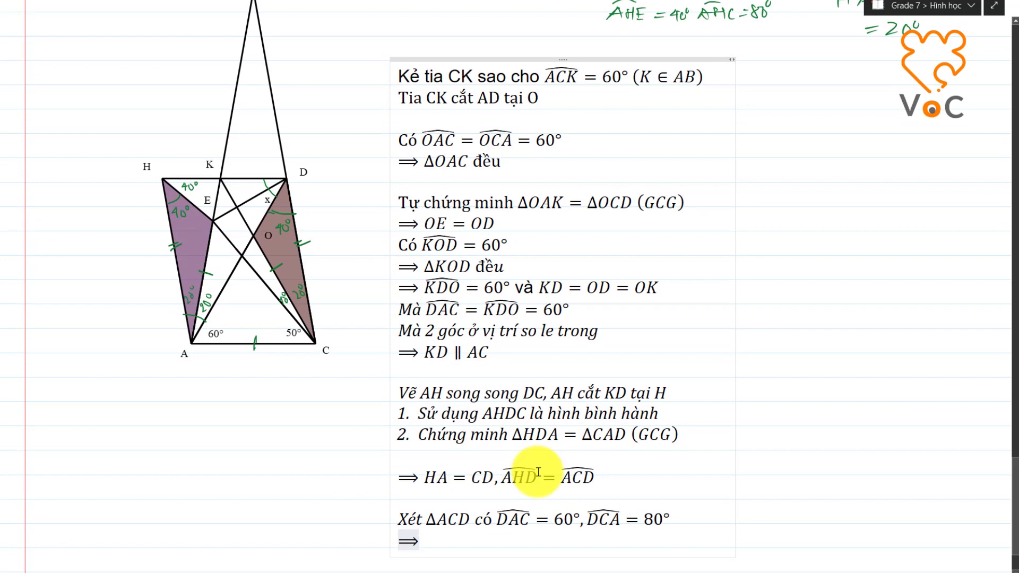
pyautogui.write('\\hat ')
pyautogui.write('ADC')
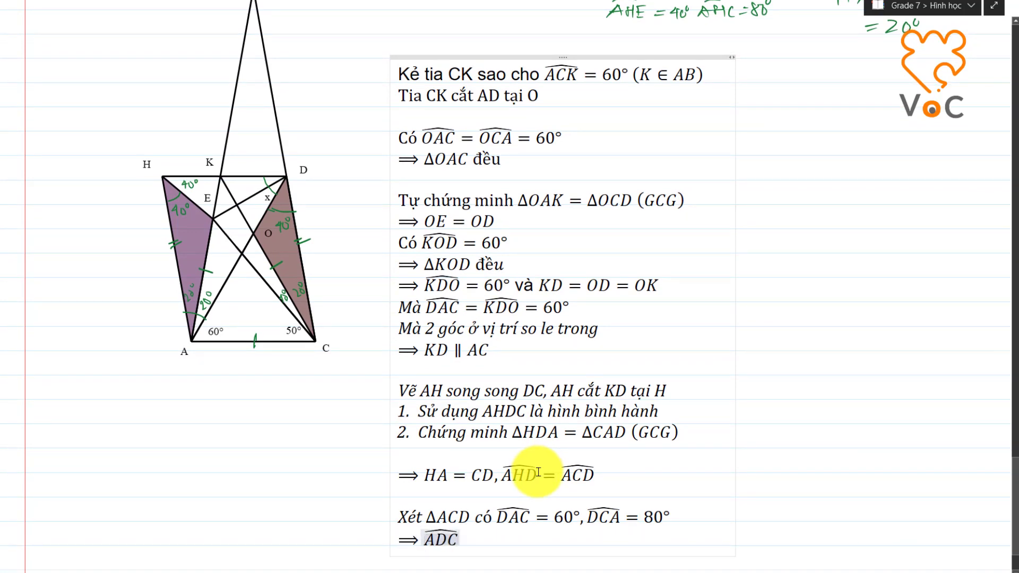
pyautogui.press('Right')
pyautogui.write('=40')
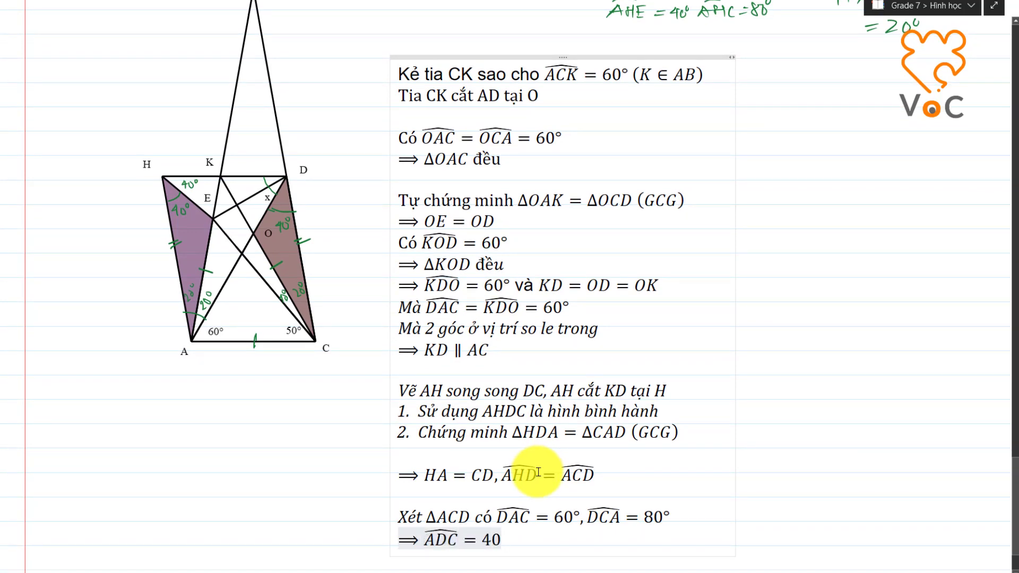
pyautogui.write('\\degree')
# Add 'Có AH ∥ DC ⟹ ∠HAD = ∠CDA = 40°'.
pyautogui.press('Return')
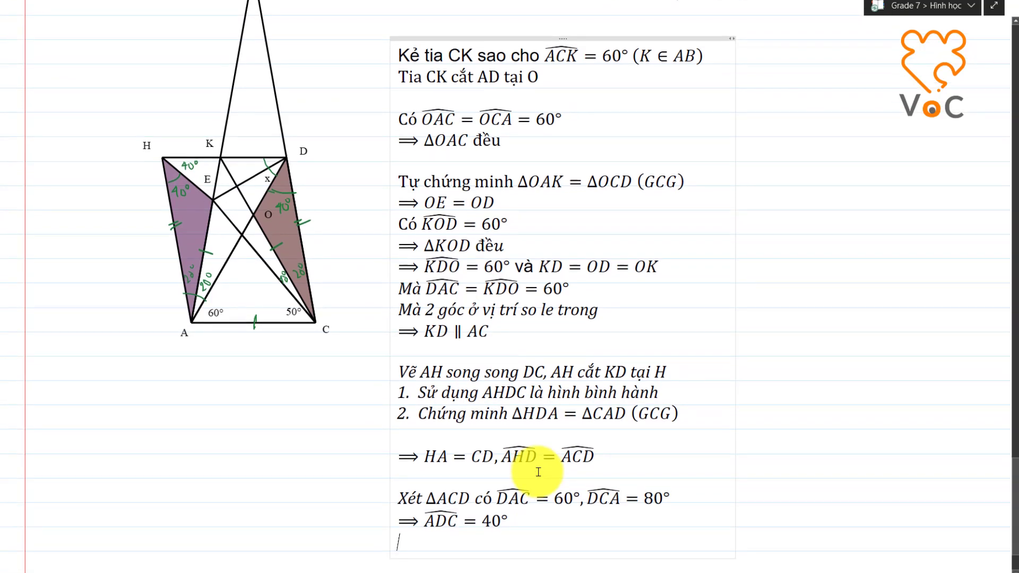
pyautogui.write('Có')
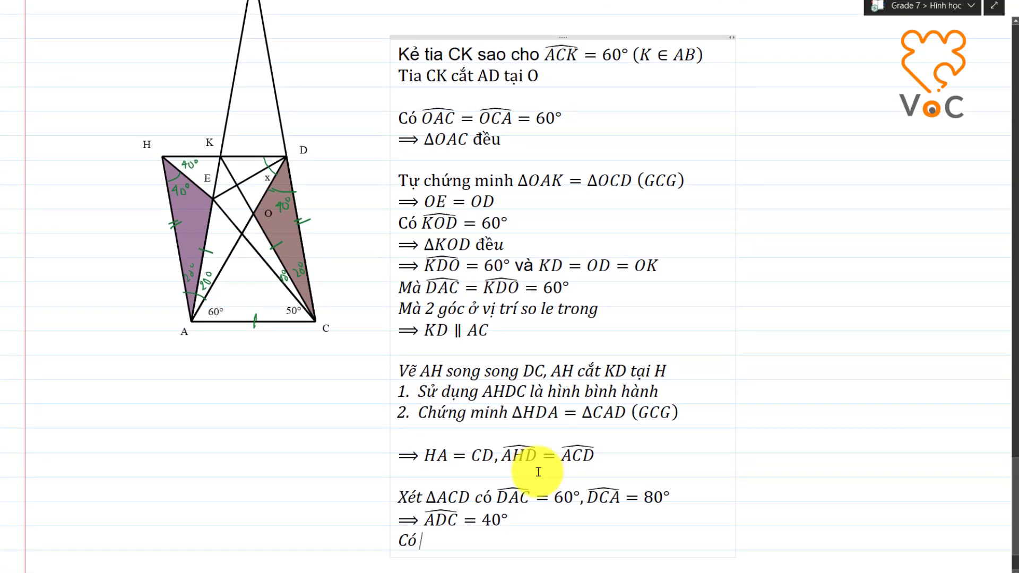
pyautogui.write('AH||DC')
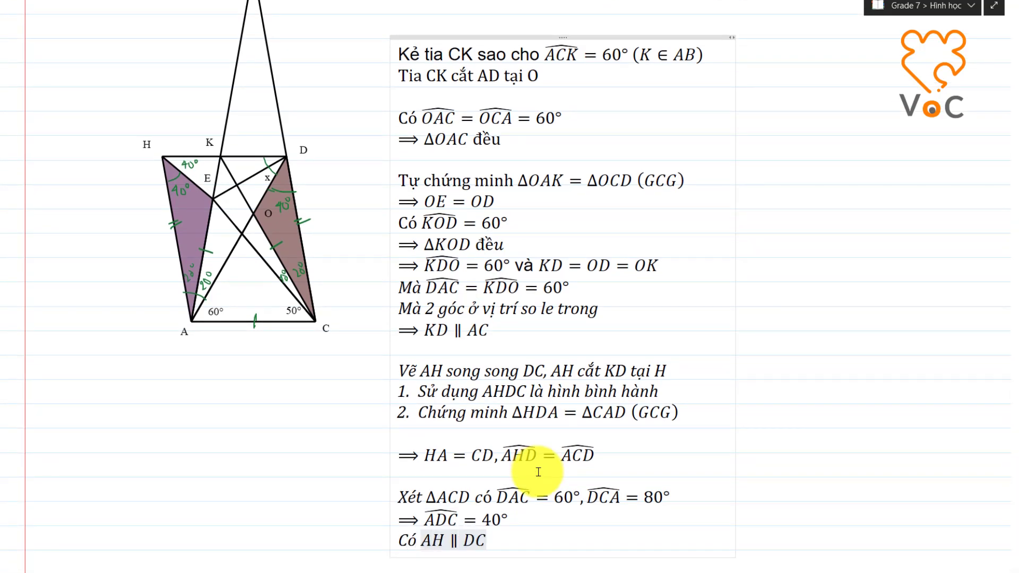
pyautogui.write('\\implies ')
pyautogui.write('HA')
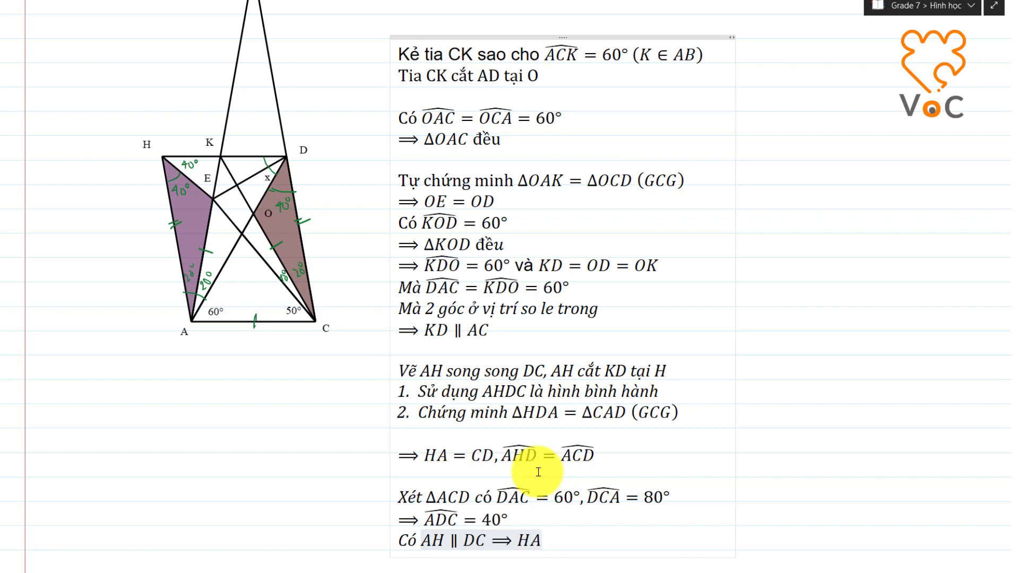
pyautogui.write('D')
pyautogui.press('BackSpace')
pyautogui.press('BackSpace')
pyautogui.press('BackSpace')
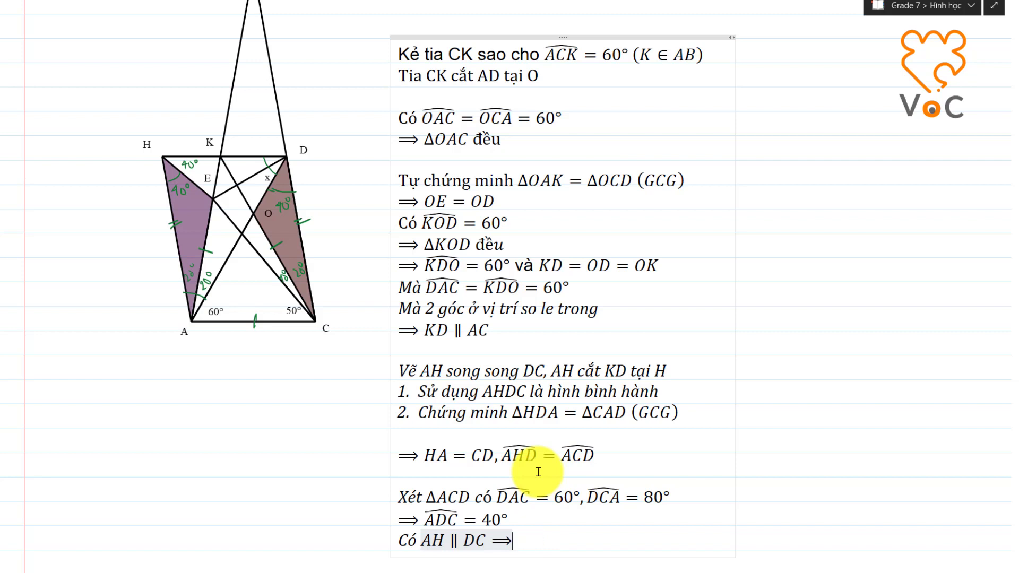
pyautogui.write('\\hat HAD')
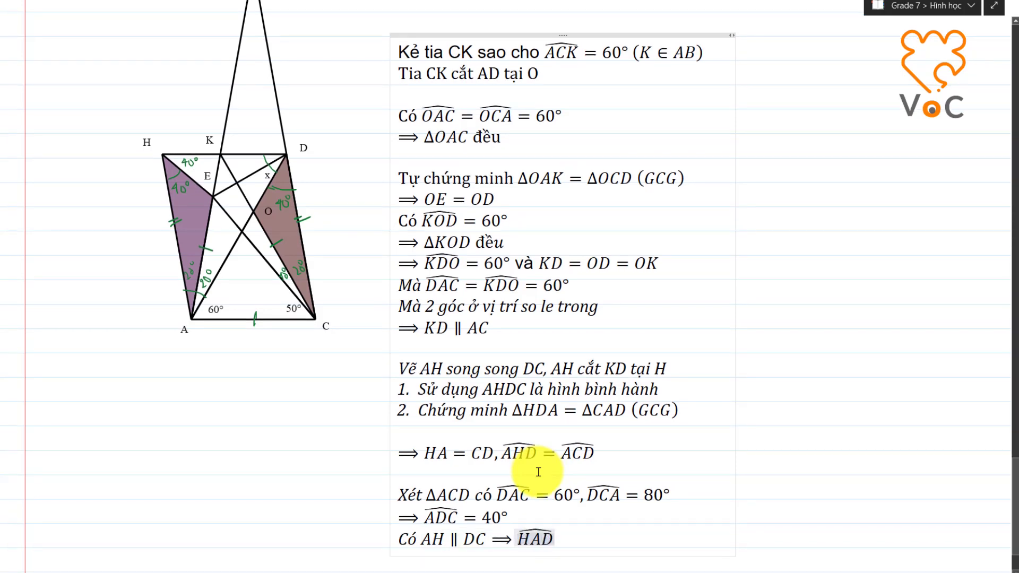
pyautogui.press('Right')
pyautogui.write('=')
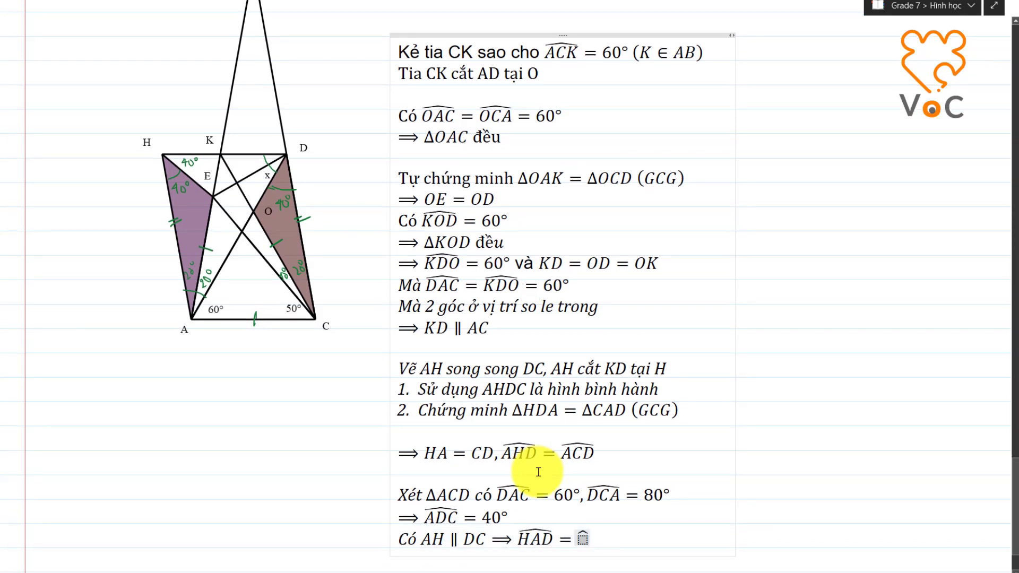
pyautogui.write('\\hat CD')
pyautogui.write('A')
pyautogui.press('Right')
pyautogui.write('= 40°')
pyautogui.press('Return')
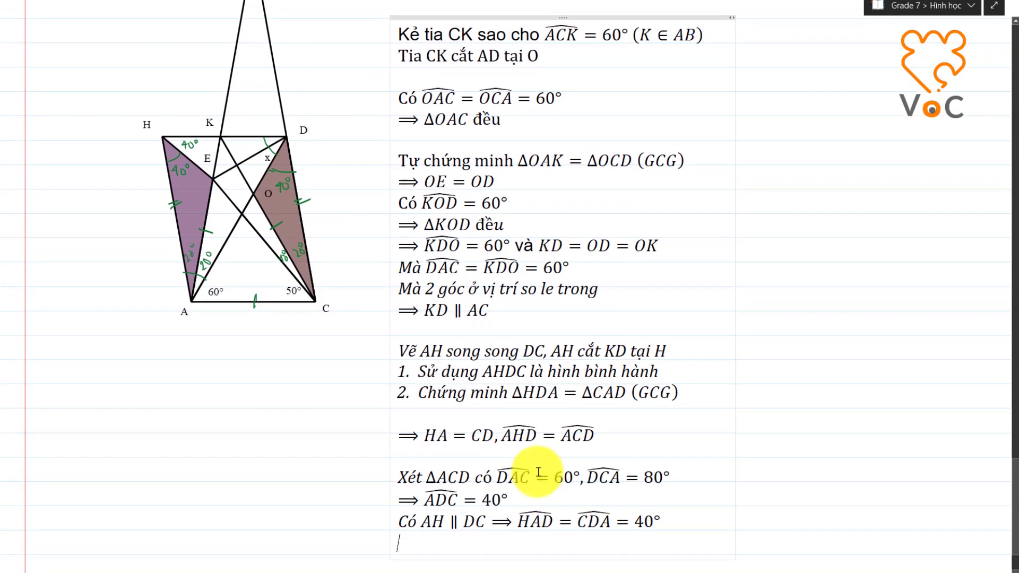
# Add 'Mặt khác ∠KAD = 20°' and conclude ⟹ AK là phân giác ∠HAD.
pyautogui.write('Mặt khác')
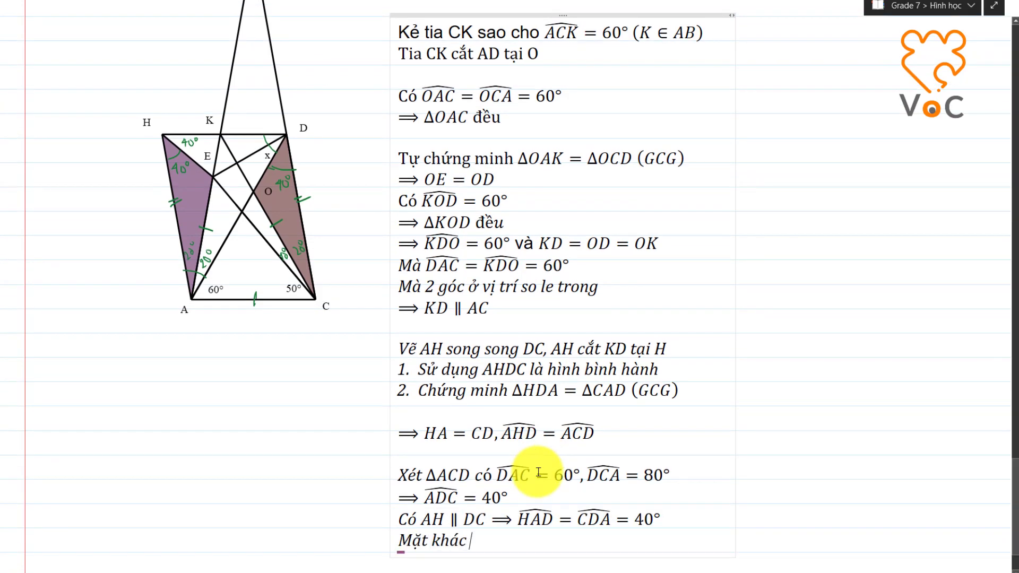
pyautogui.hotkey('alt', '=')
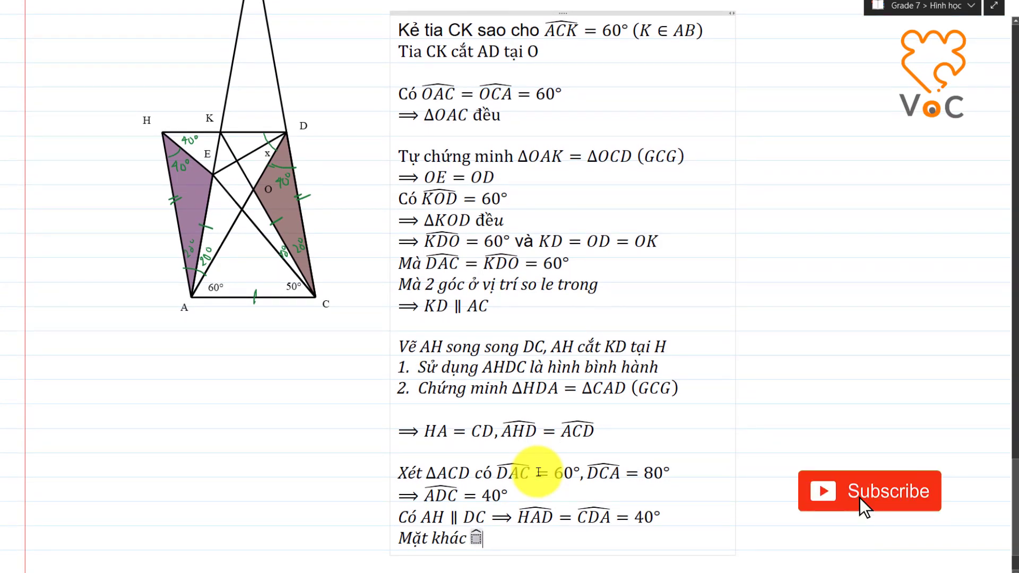
pyautogui.hotkey('ctrl', 'v')
pyautogui.write('= 20')
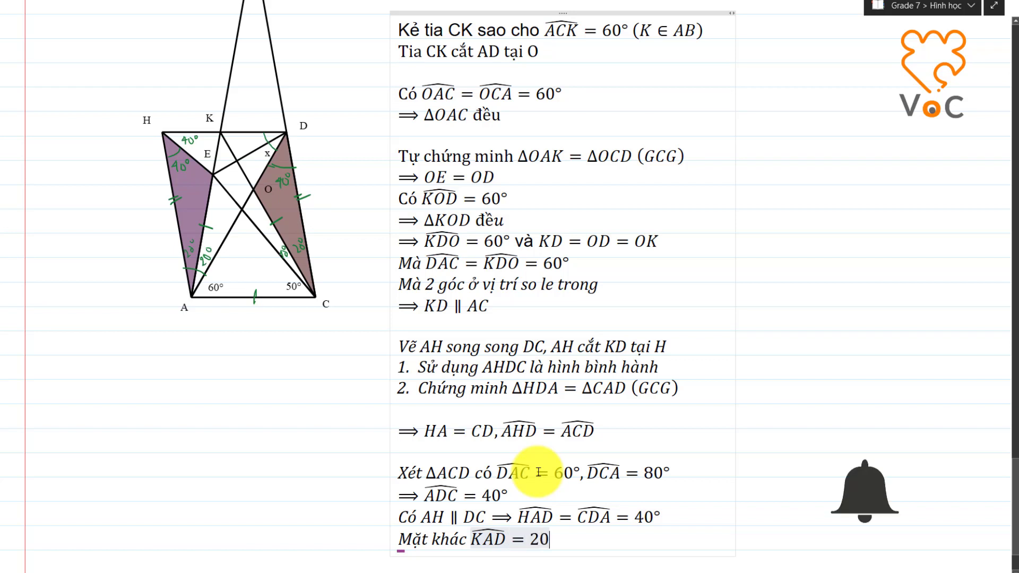
pyautogui.write('°')
pyautogui.press('Return')
pyautogui.write('=>')
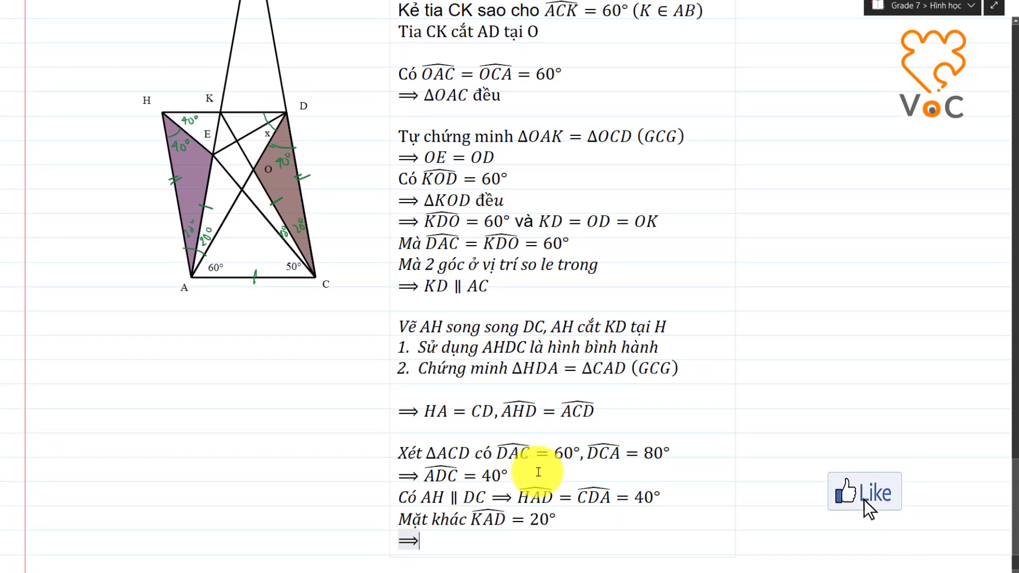
pyautogui.write('AK là p')
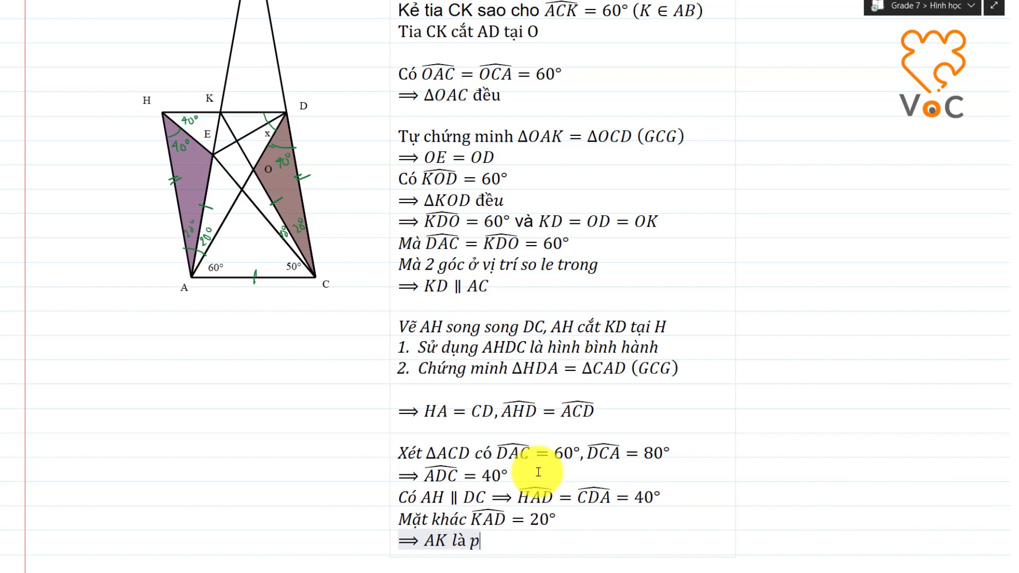
pyautogui.write('hân giác ')
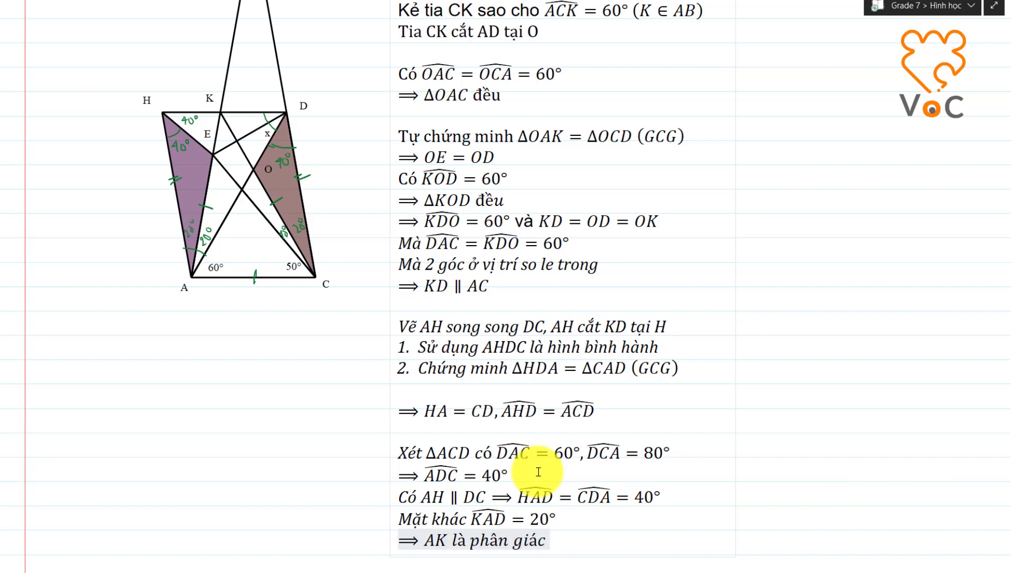
pyautogui.write('HAD')
pyautogui.press('BackSpace')
pyautogui.press('BackSpace')
pyautogui.press('BackSpace')
pyautogui.write('\\')
pyautogui.write('overparen HAD')
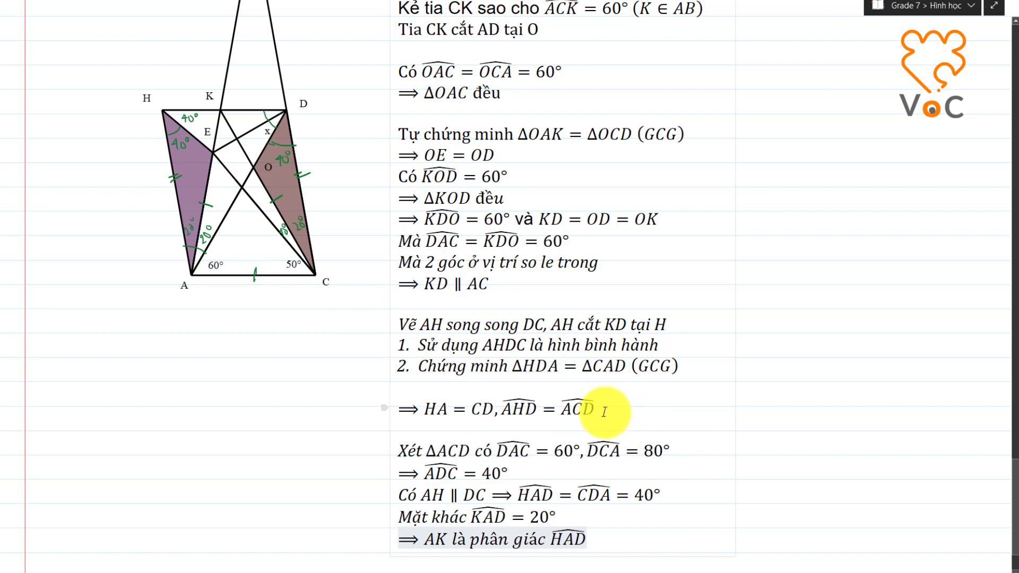
# Append = 80° to the end of the HA = CD, ∠AHD = ∠ACD line.
pyautogui.click(632, 421)
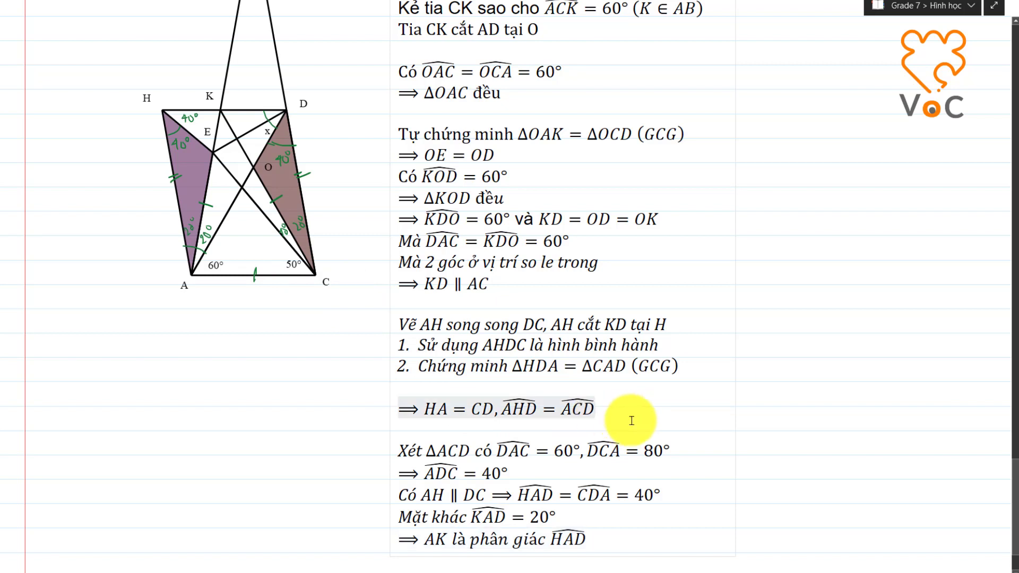
pyautogui.write('=8')
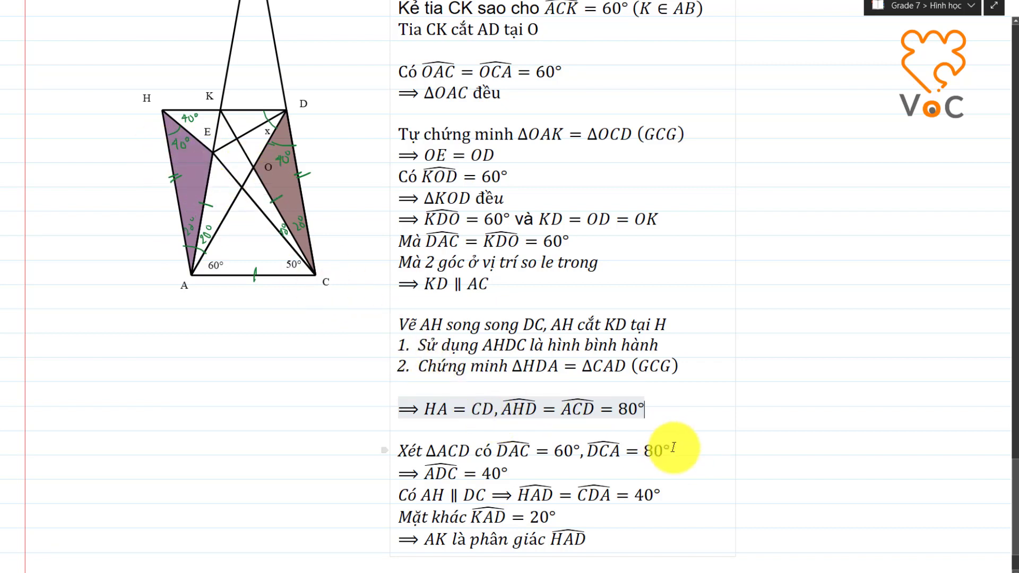
# Below the figure, start a block 'Xét ΔEHA và ΔODC có' with lines AH=CD and EC=OC.
pyautogui.click(52, 319)
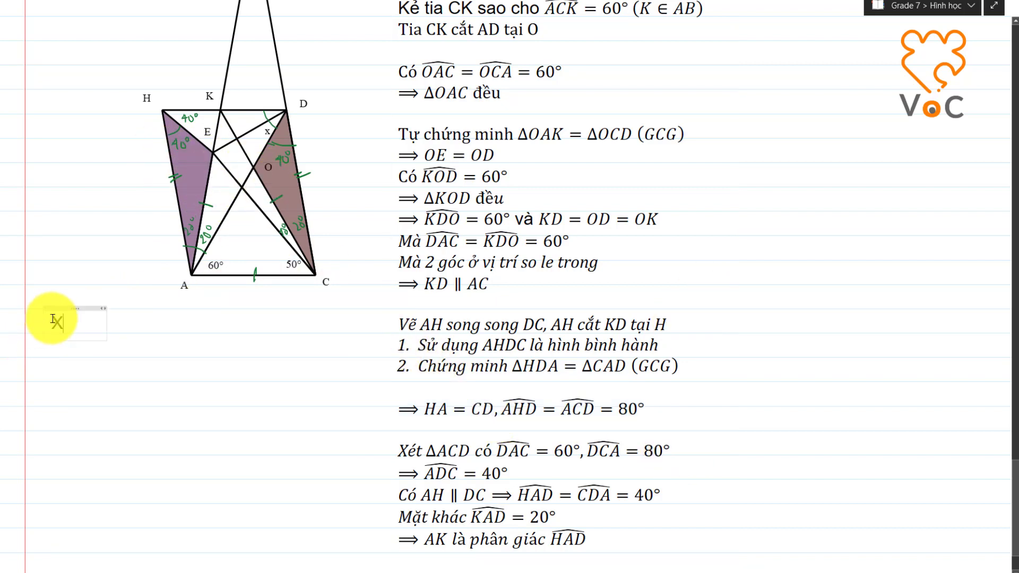
pyautogui.write("XU'E")
pyautogui.write('ét Δ')
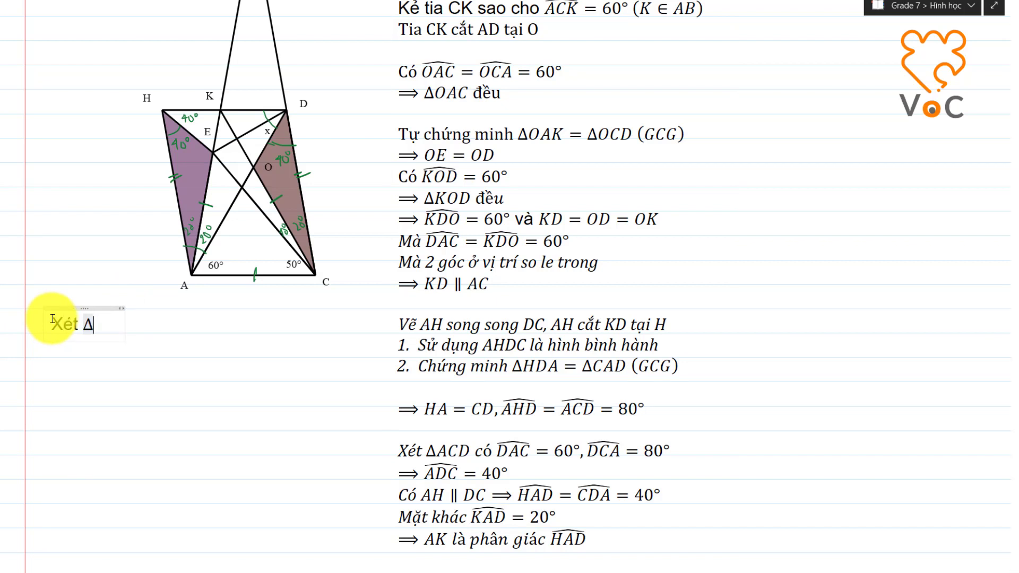
pyautogui.write('EHA ')
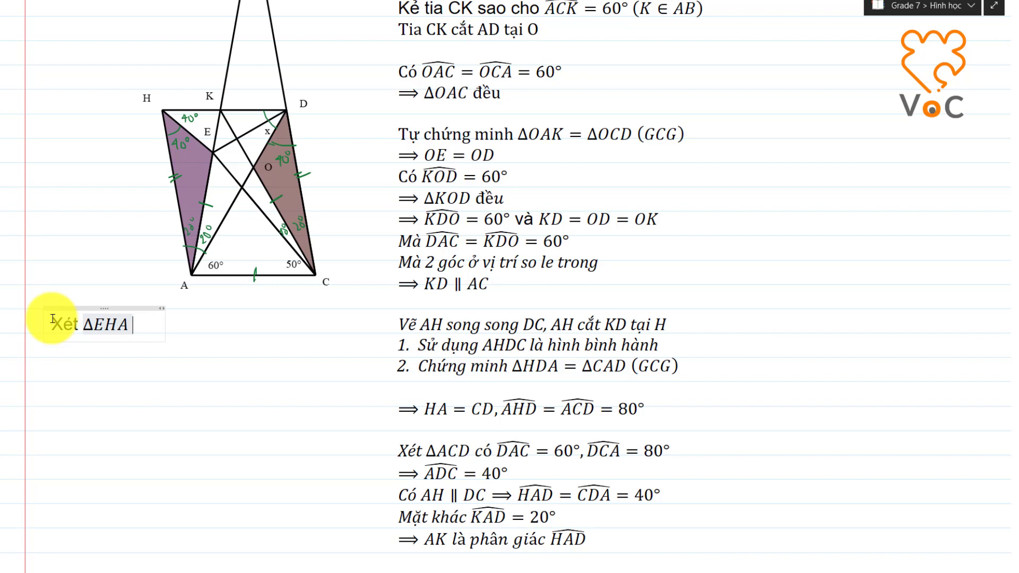
pyautogui.write('và \\inc')
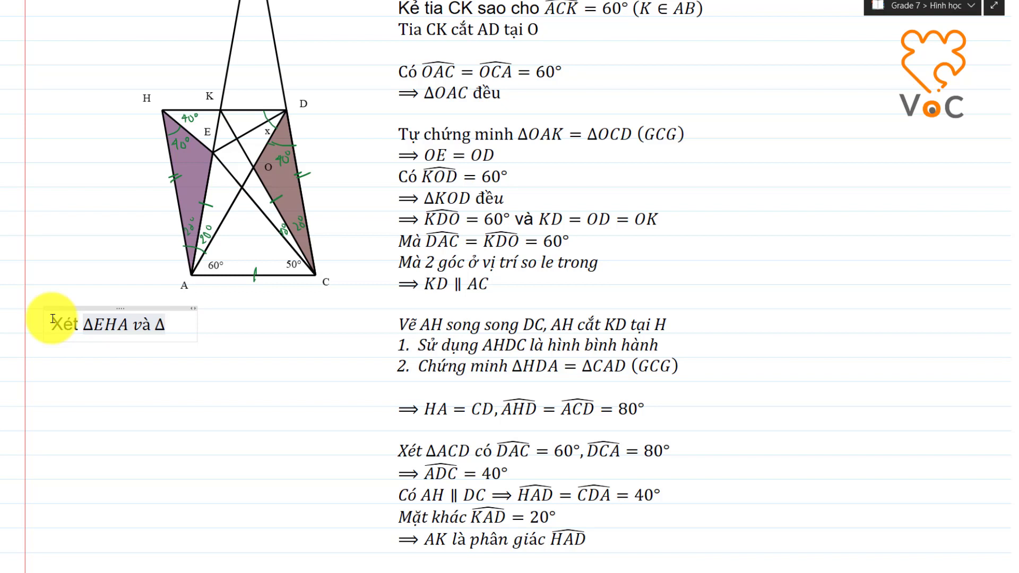
pyautogui.write('OD')
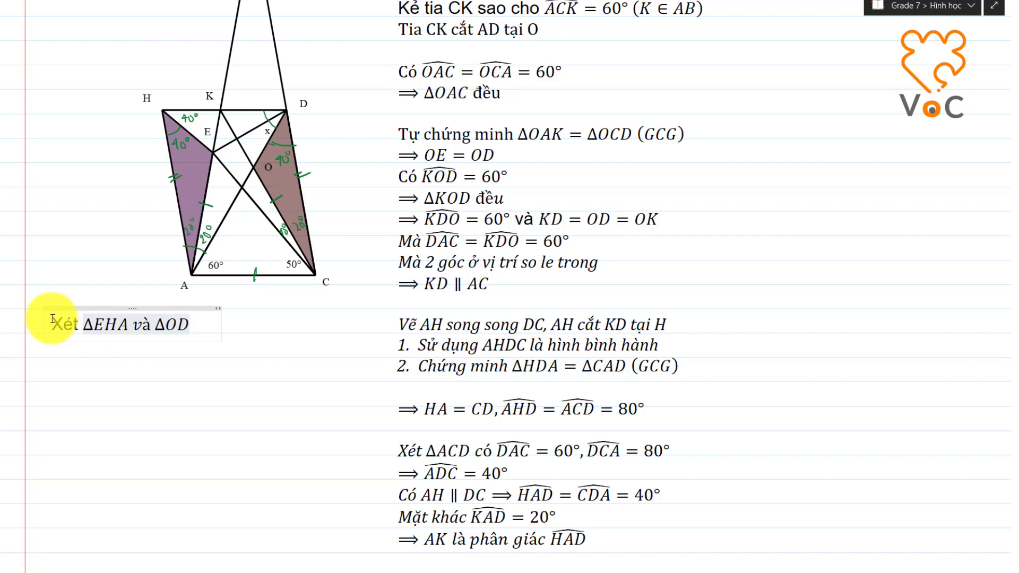
pyautogui.write('C có')
pyautogui.press('Return')
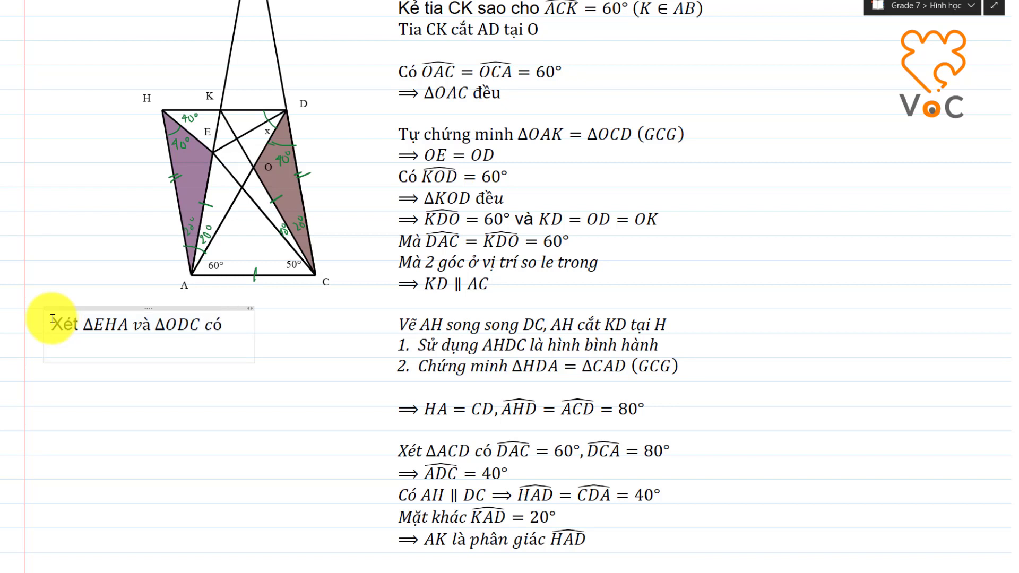
pyautogui.write('AH=')
pyautogui.write('CD')
pyautogui.press('Return')
pyautogui.write('EC=')
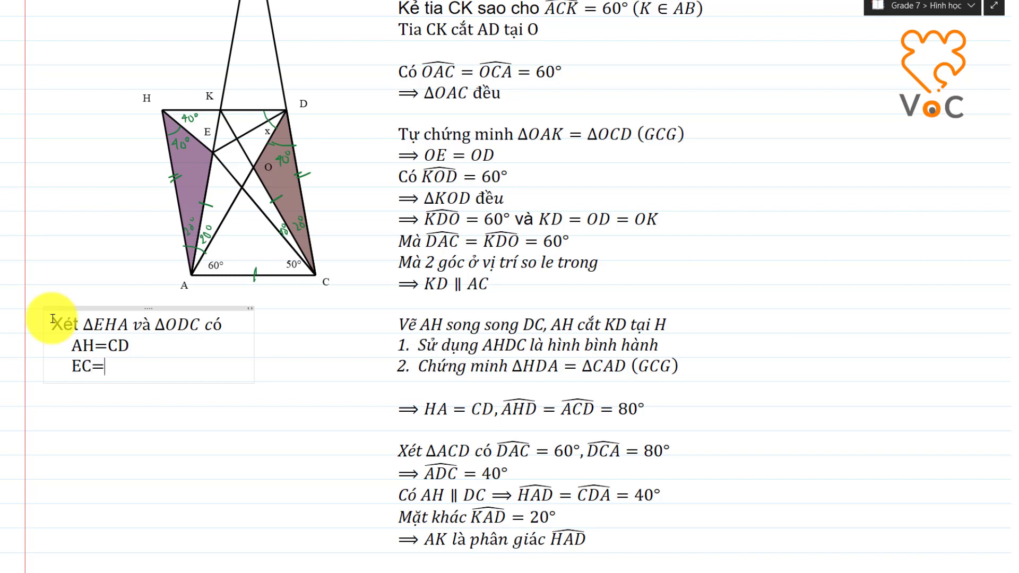
pyautogui.write('OC')
pyautogui.press('Up')
pyautogui.press('Return')
# Insert the equation line ∠HAE = ∠OCD = 20° below AH=CD.
pyautogui.hotkey('alt', '=')
pyautogui.write('\\hat')
pyautogui.press('space')
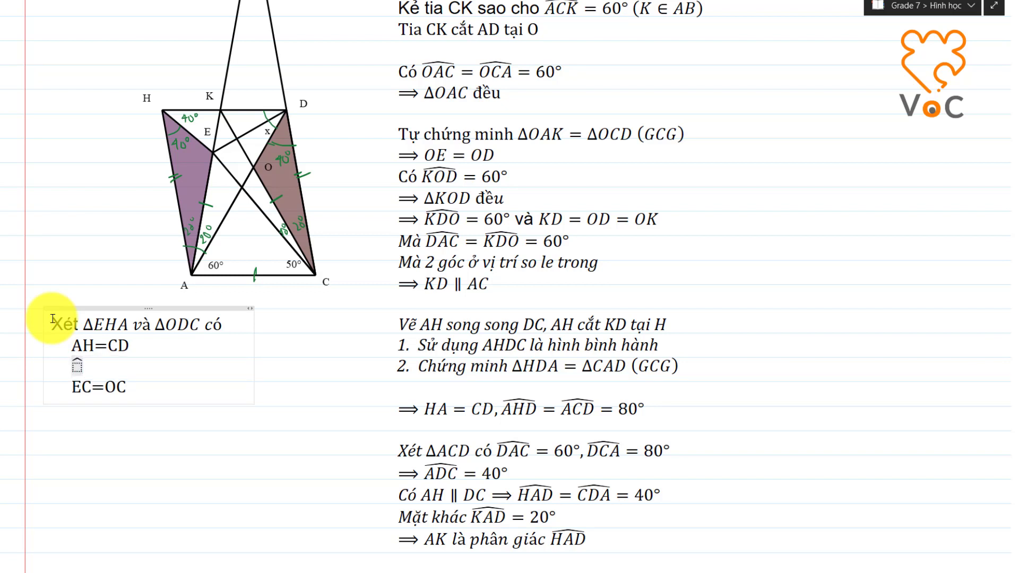
pyautogui.write('HAE')
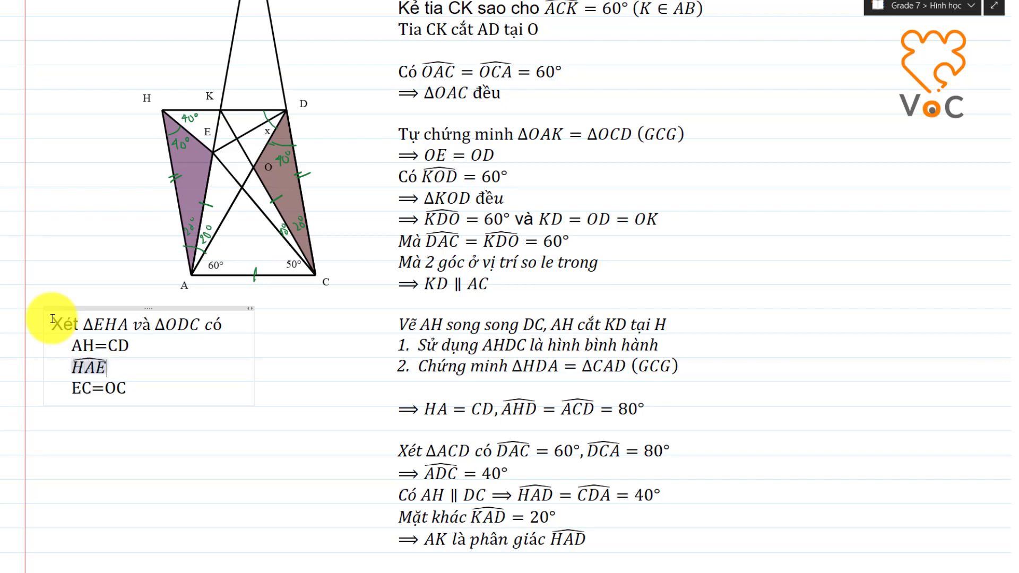
pyautogui.press('Right')
pyautogui.write('=\\hat')
pyautogui.press('space')
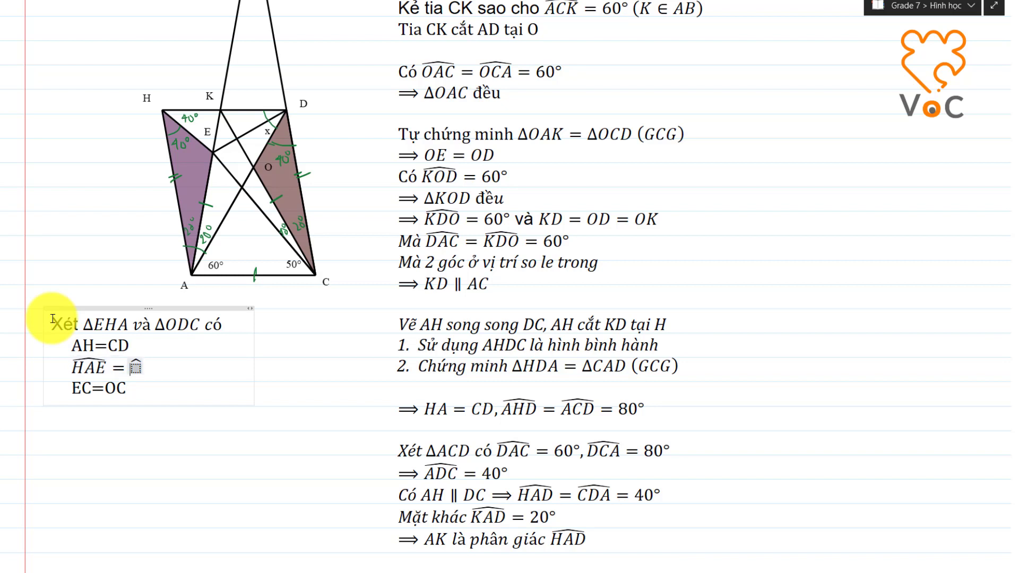
pyautogui.write('O')
pyautogui.write('CD')
pyautogui.press('Right')
pyautogui.write('= 20°')
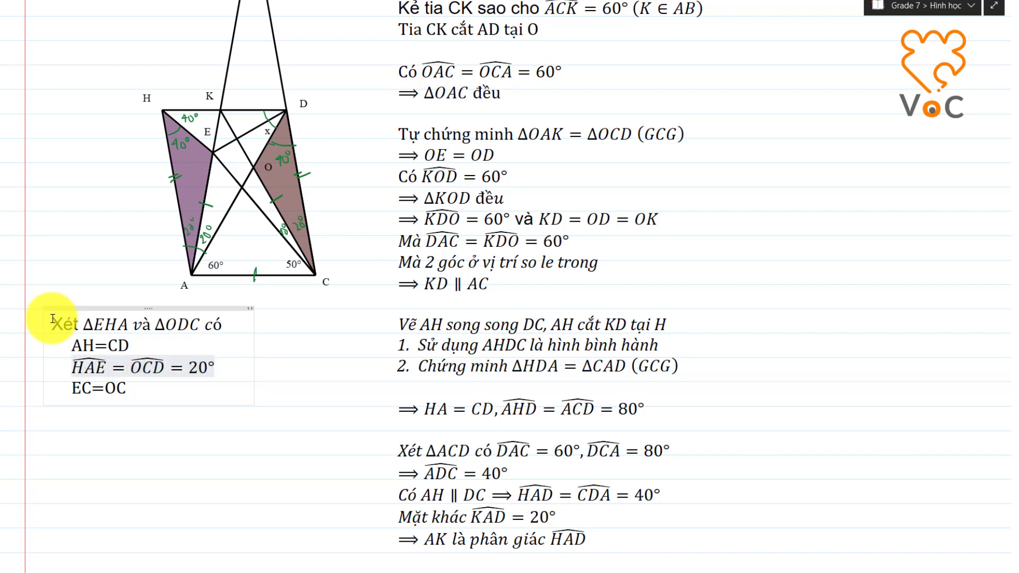
pyautogui.press('Return')
pyautogui.press('Return')
# Conclude with the equation ⟹ ΔEHA = ΔODC (CGC).
pyautogui.press('BackSpace')
pyautogui.press('BackSpace')
pyautogui.write('\\')
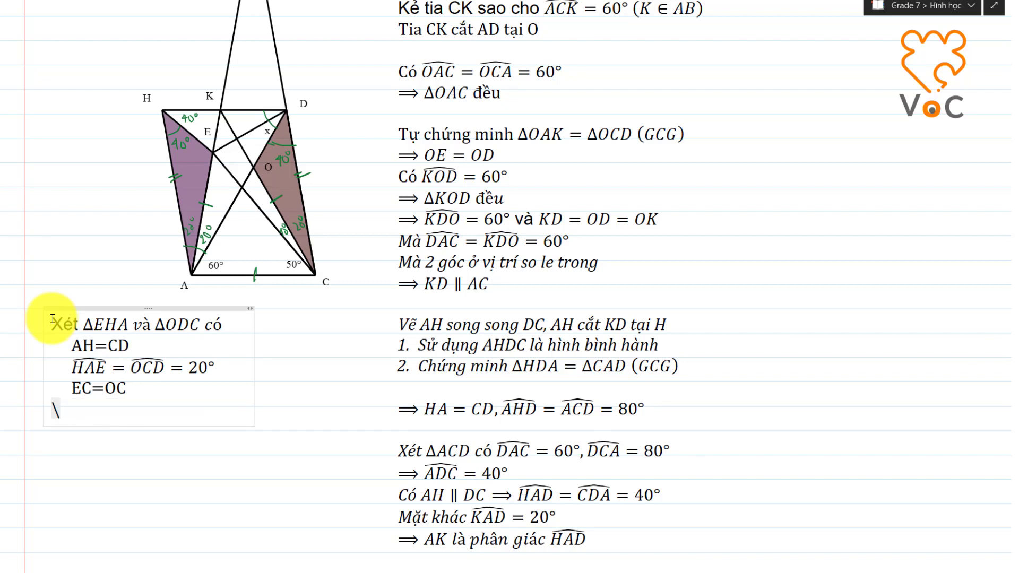
pyautogui.write('implies')
pyautogui.press('space')
pyautogui.write('\\Delta')
pyautogui.press('space')
pyautogui.write('EH')
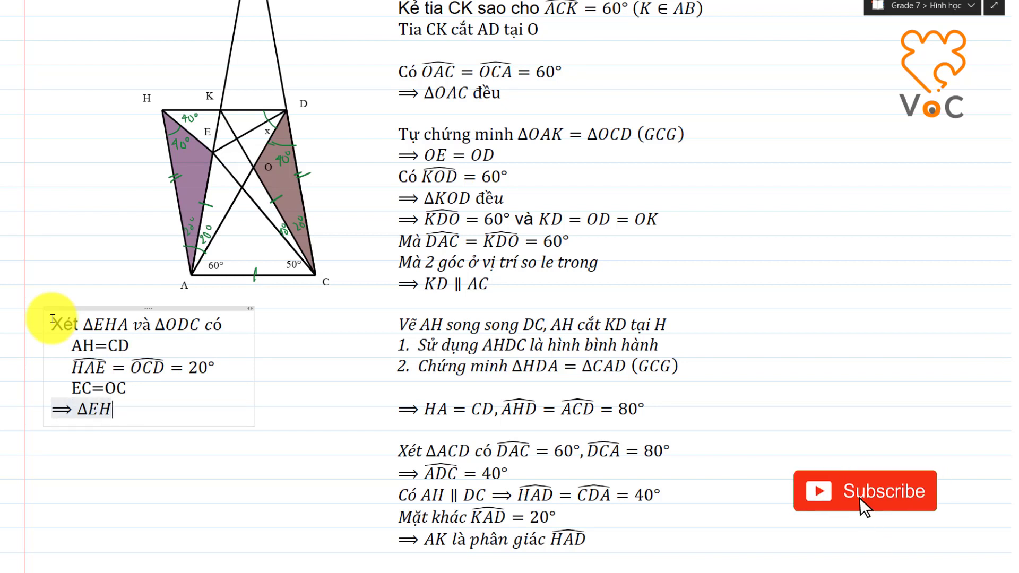
pyautogui.write('A=\\Delta')
pyautogui.press('space')
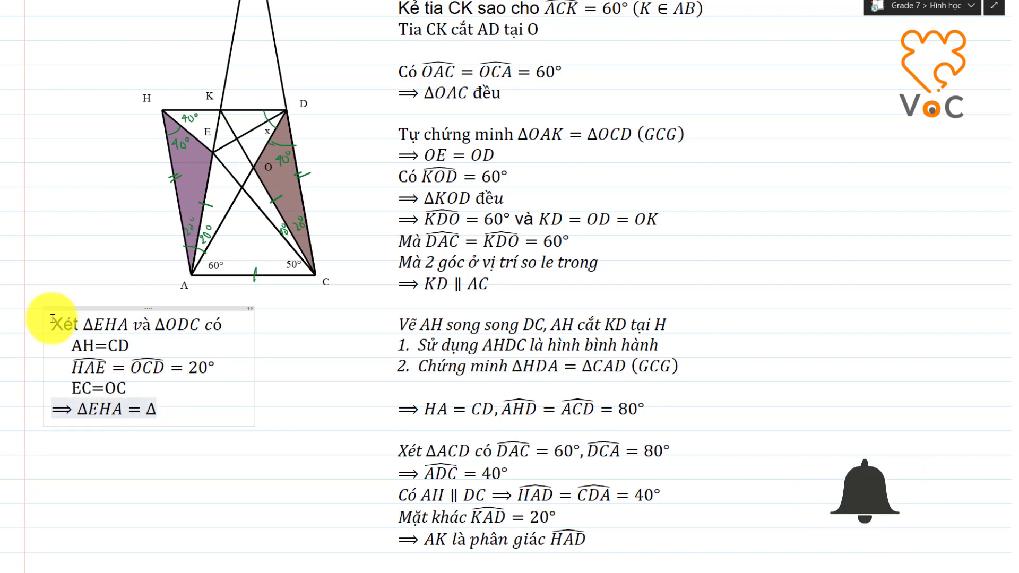
pyautogui.write('ODC (')
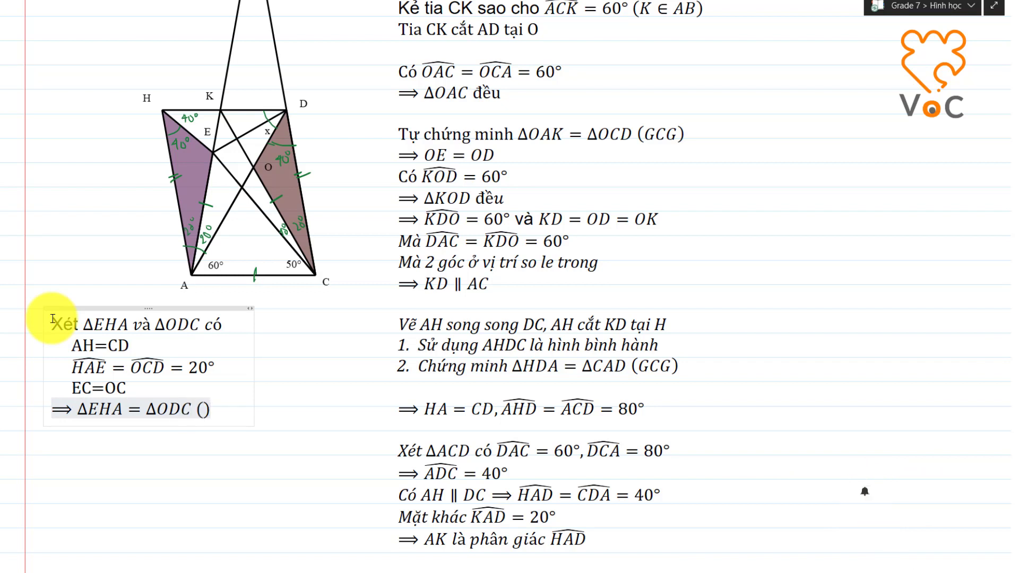
pyautogui.write('CGC')
pyautogui.press('Return')
# Begin the next equation line with an implies arrow and an empty angle hat.
pyautogui.hotkey('alt', '=')
pyautogui.write('\\implies')
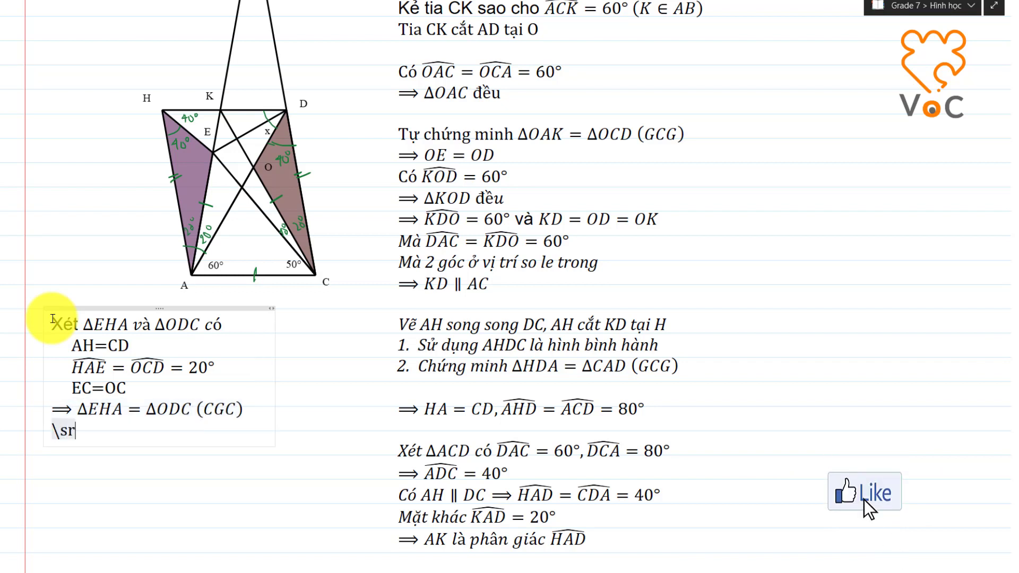
pyautogui.press('space')
pyautogui.write('\\hat')
pyautogui.press('space')
pyautogui.press('Left')
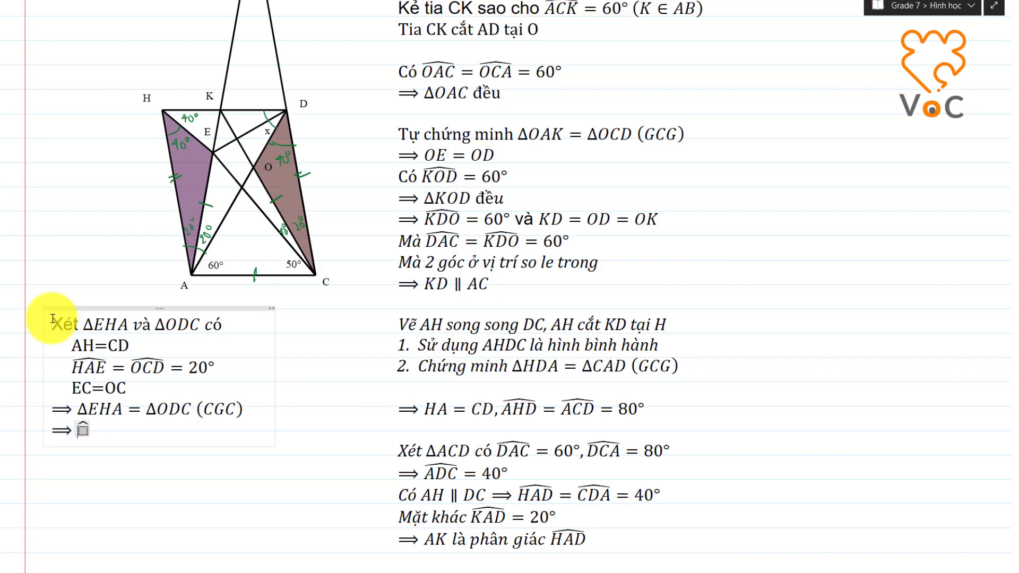
# Complete the line ⟹ ∠AHE = ∠ODC = 40°.
pyautogui.write('AHE =')
pyautogui.press('BackSpace')
pyautogui.press('Right')
pyautogui.write('=')
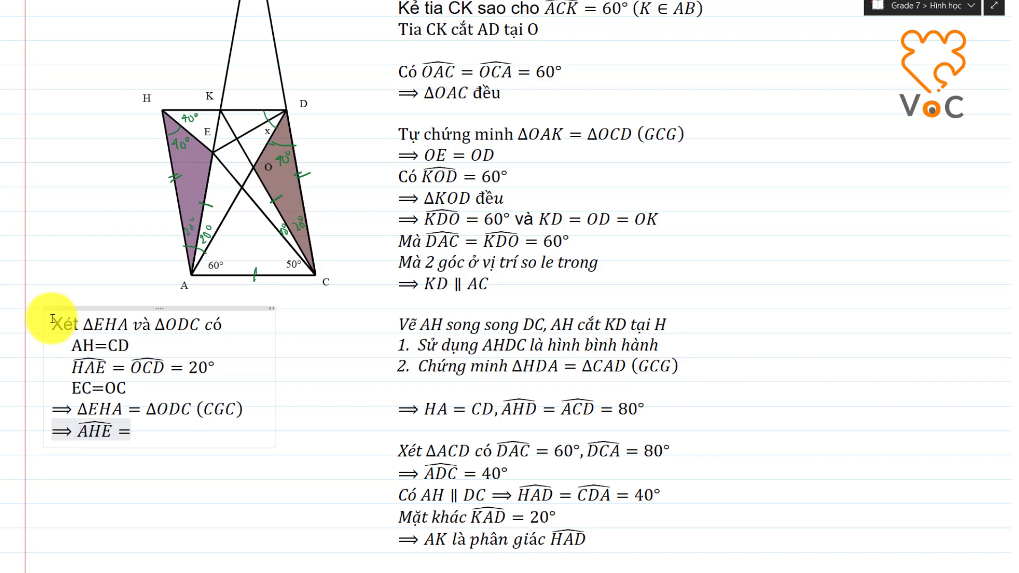
pyautogui.write(' \\hat')
pyautogui.press('space')
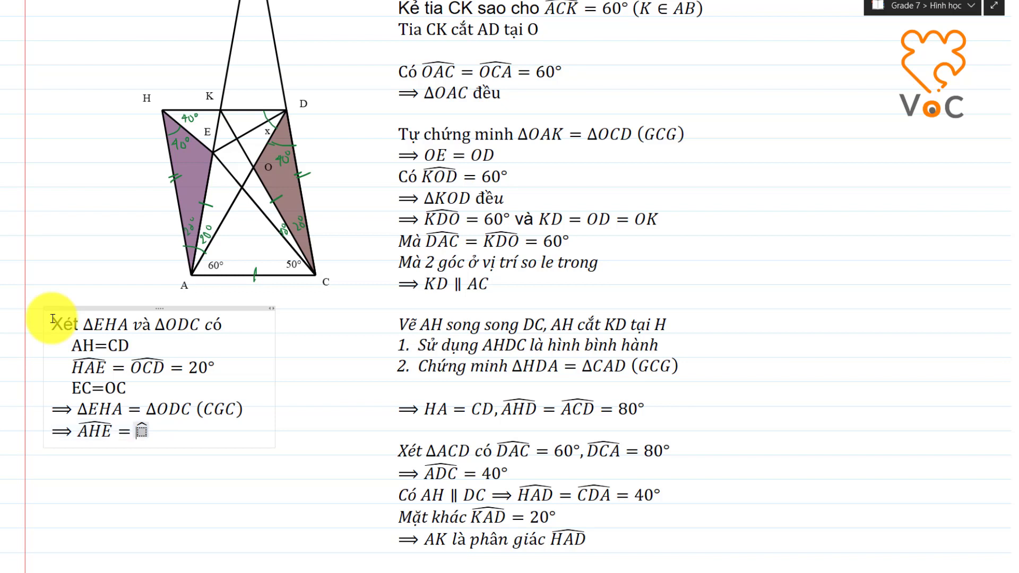
pyautogui.write('ODC')
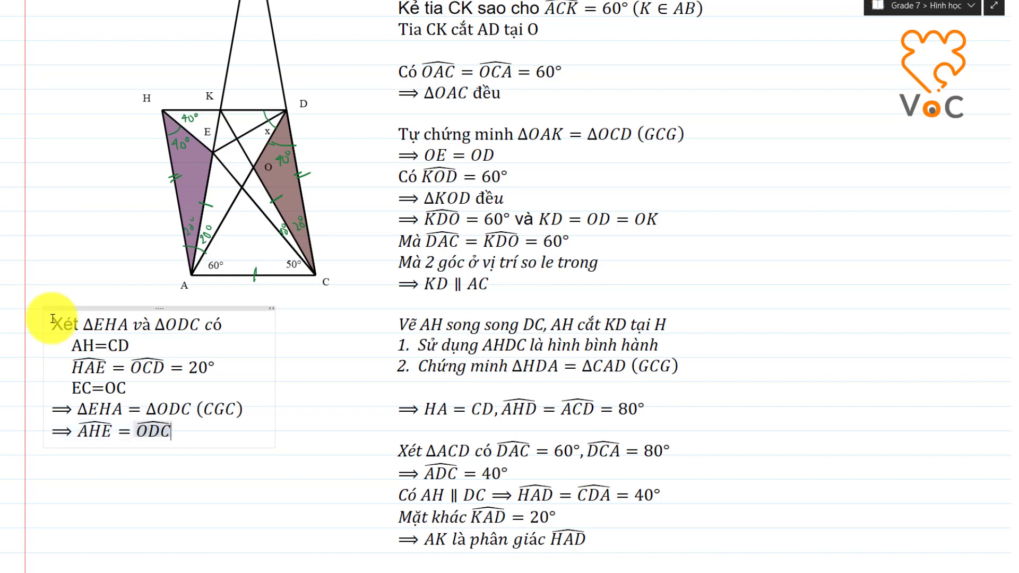
pyautogui.press('Right')
pyautogui.write('= 40°')
pyautogui.press('Return')
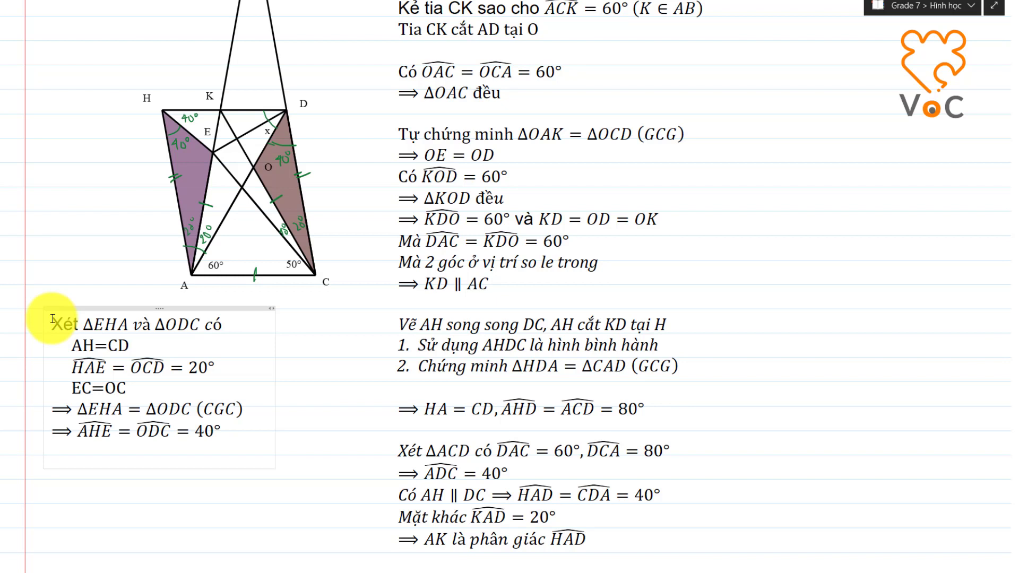
# Add the line 'Mà ∠AHD = 80°' as text plus equation.
pyautogui.write('mà')
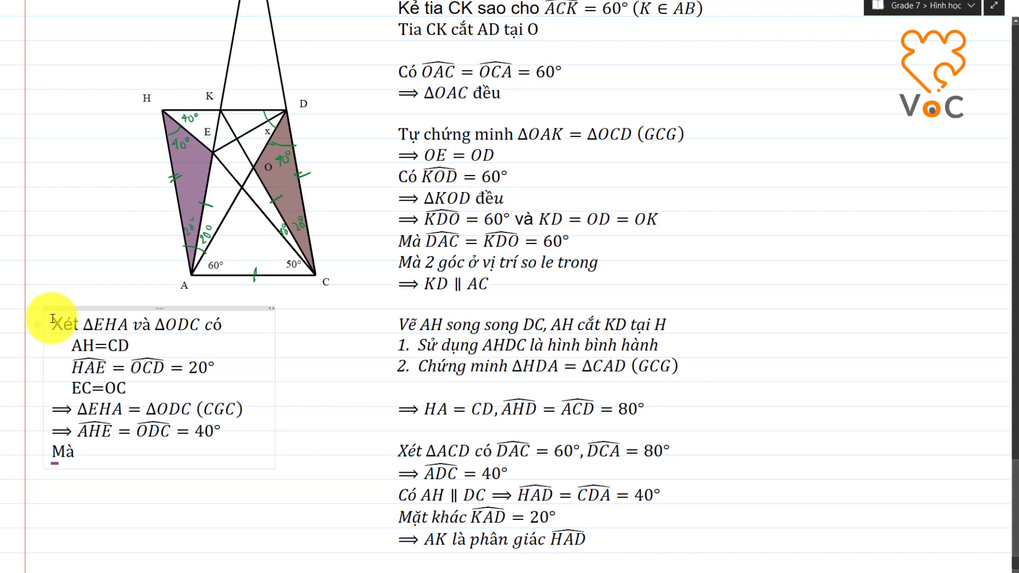
pyautogui.hotkey('alt', '=')
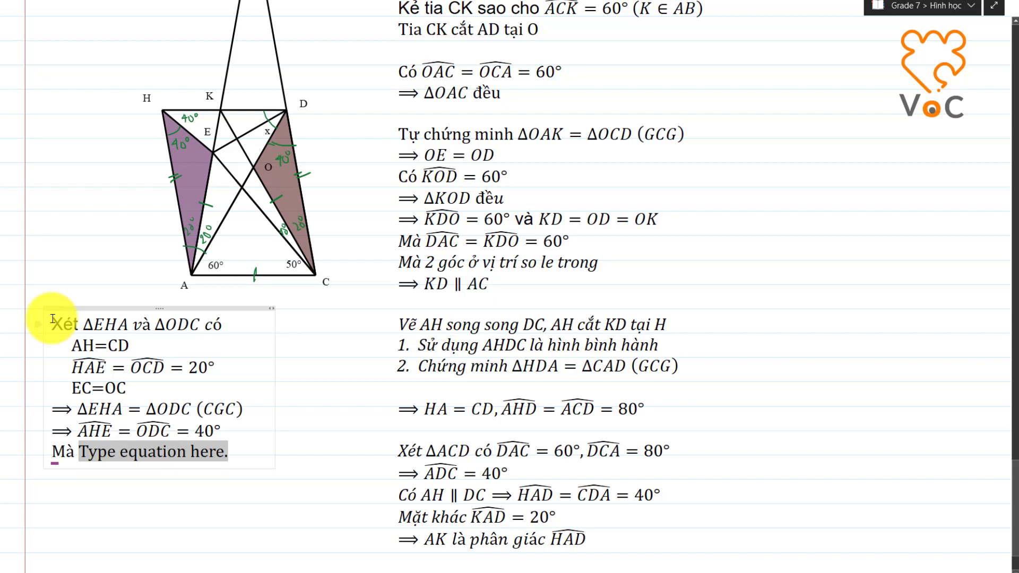
pyautogui.write('\\hjat')
pyautogui.press('BackSpace')
pyautogui.press('BackSpace')
pyautogui.press('BackSpace')
pyautogui.write('at ')
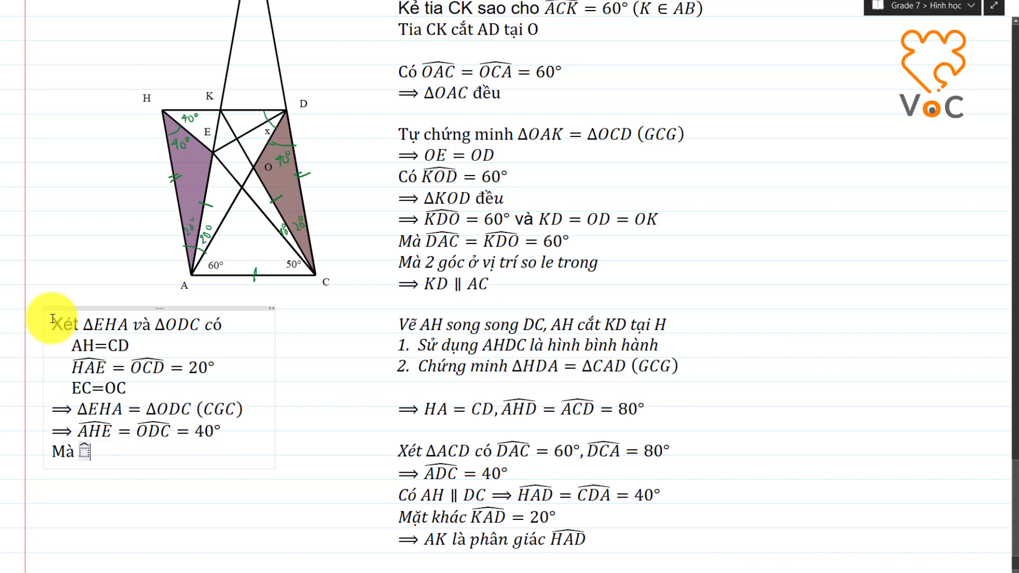
pyautogui.write('AHD =')
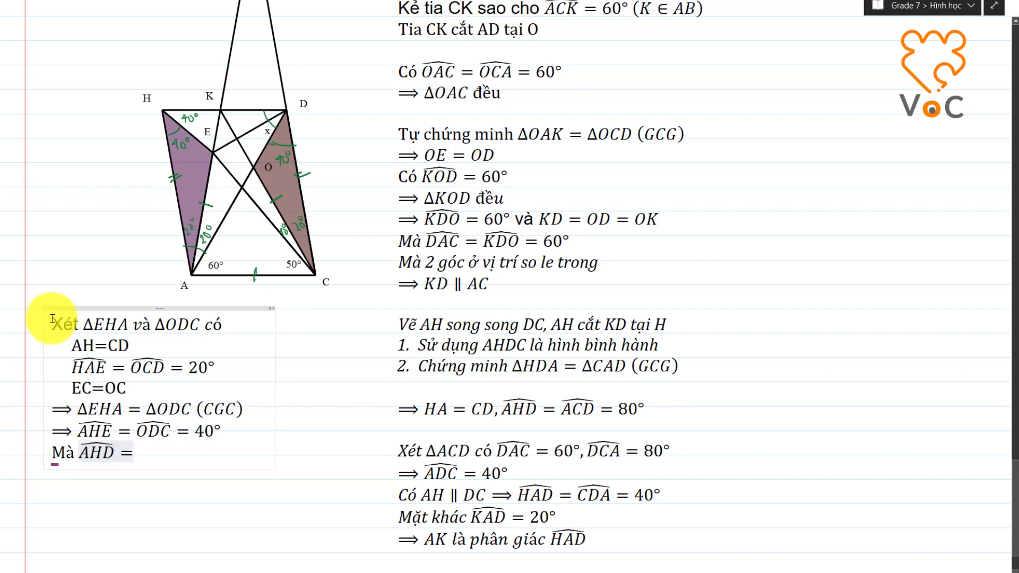
pyautogui.write('80°')
pyautogui.press('Return')
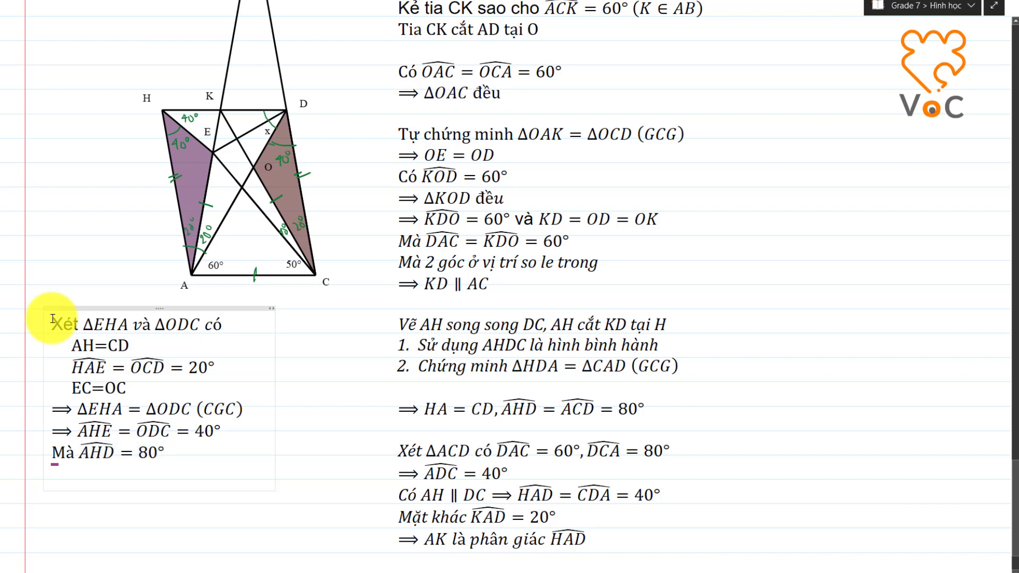
# Add the equation ⟹ HE là đường phân giác ∠AHD.
pyautogui.hotkey('alt', '=')
pyautogui.write('=>')
pyautogui.write(' HE là đường')
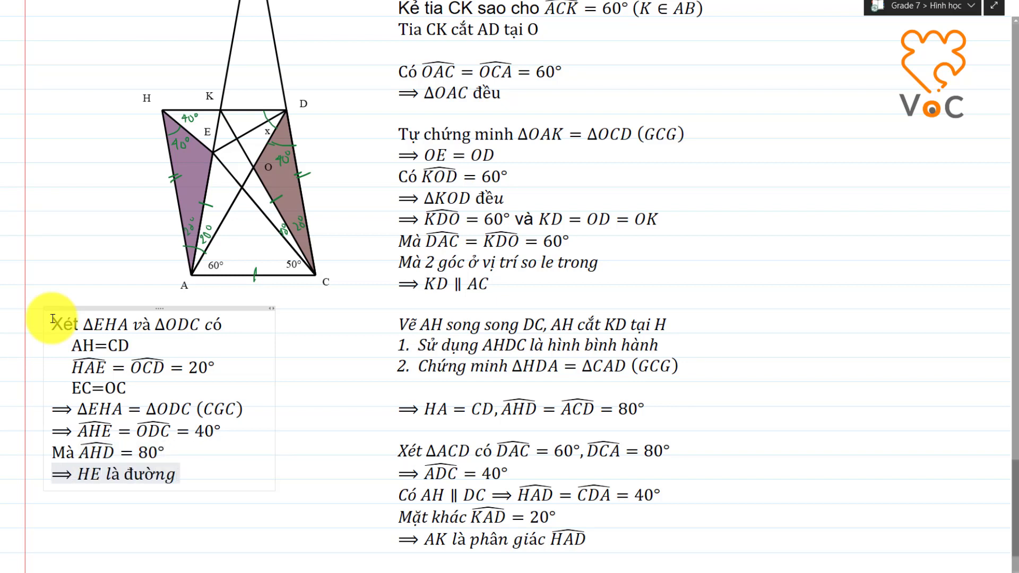
pyautogui.write(' phân giác')
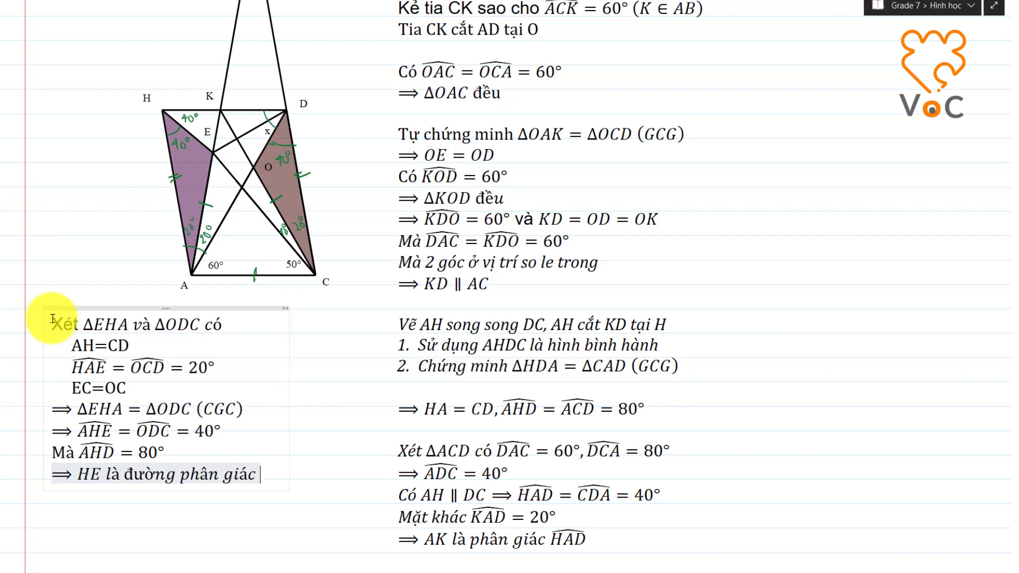
pyautogui.write(' \\widehat ')
pyautogui.write('AHD')
pyautogui.press('Return')
pyautogui.write('\\')
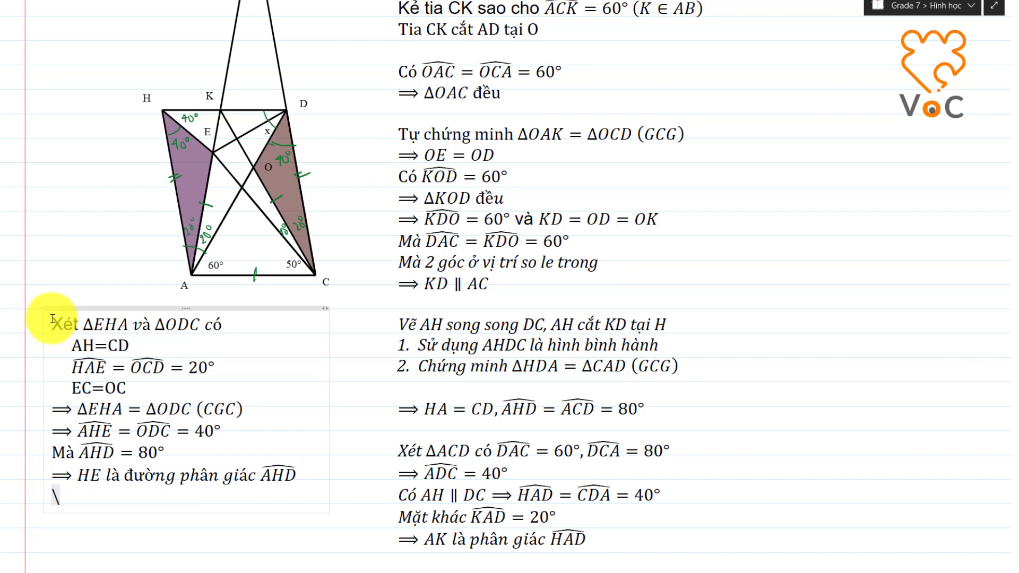
pyautogui.write('a')
pyautogui.press('BackSpace')
pyautogui.press('BackSpace')
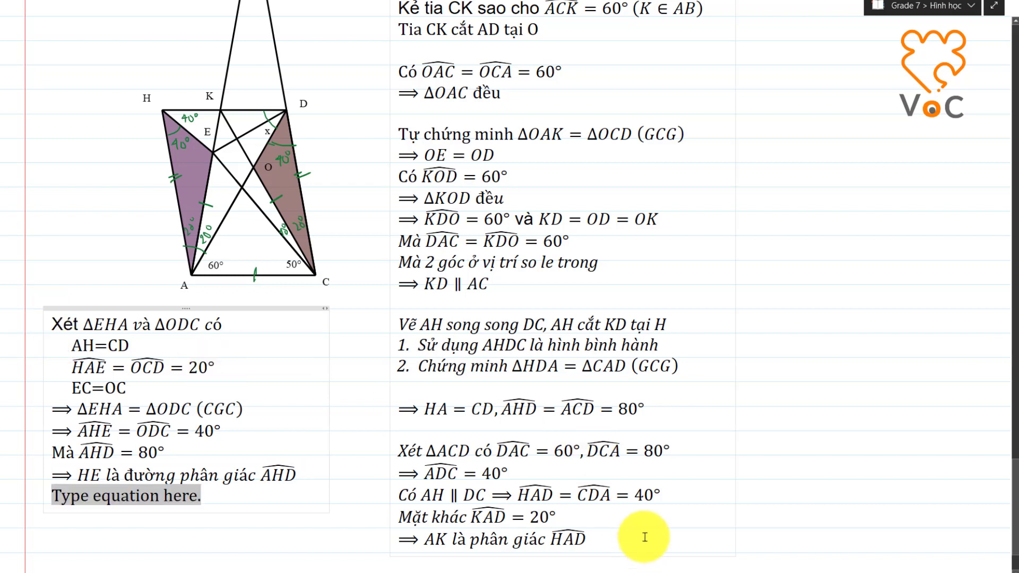
# Tag the AK bisector line (1) and the HE bisector line (2).
pyautogui.click(646, 533)
pyautogui.write('()1')
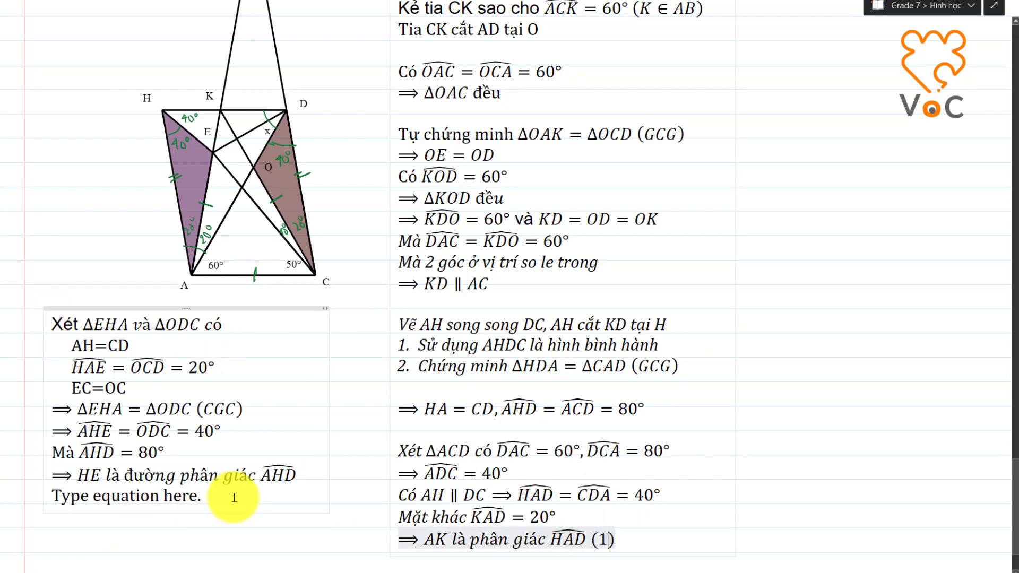
pyautogui.click(320, 479)
pyautogui.write('(2)')
pyautogui.press('Down')
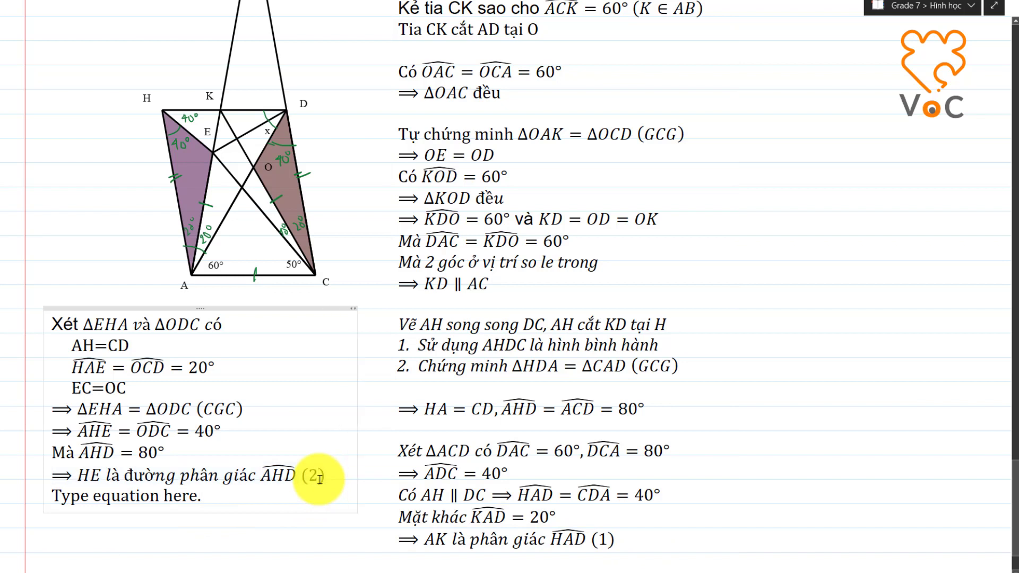
# Write 'Từ (1) và (2)' followed by the equation ⟹ DE là phân giác ∠HDA.
pyautogui.write('Từ')
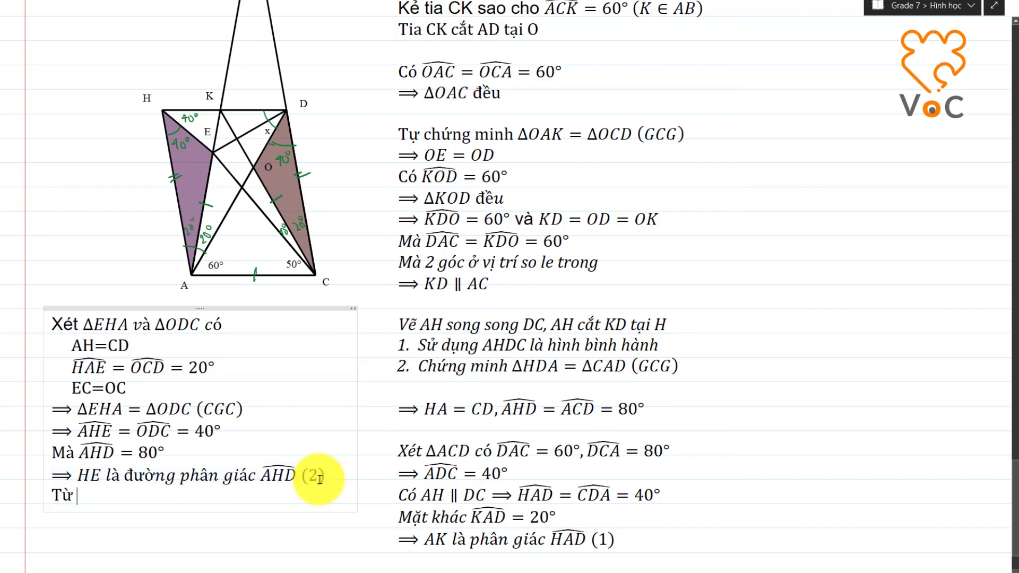
pyautogui.write(' ()1 và (0')
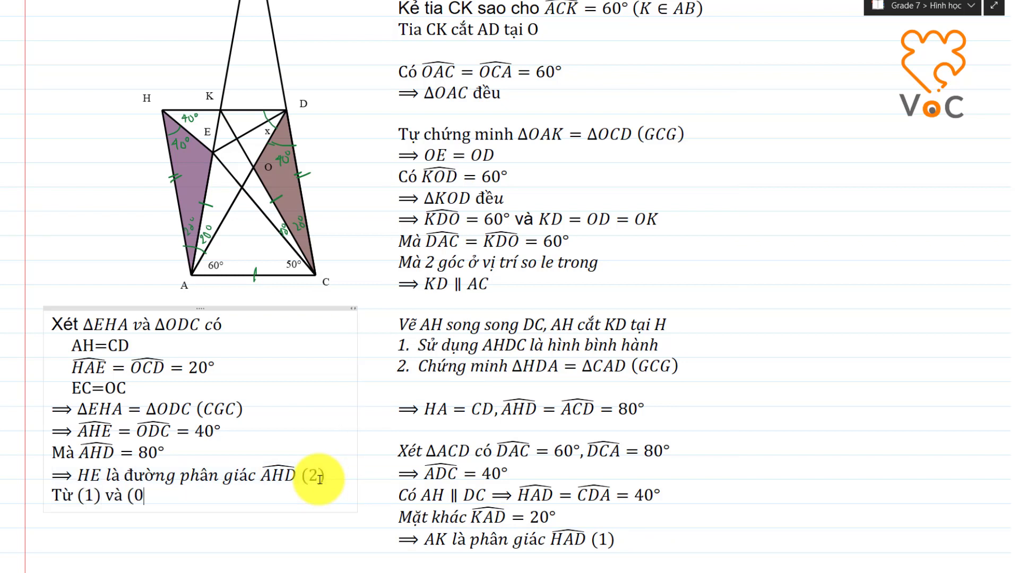
pyautogui.write('2)')
pyautogui.press('Return')
pyautogui.hotkey('alt', '=')
pyautogui.write('sr')
pyautogui.press('BackSpace')
pyautogui.press('BackSpace')
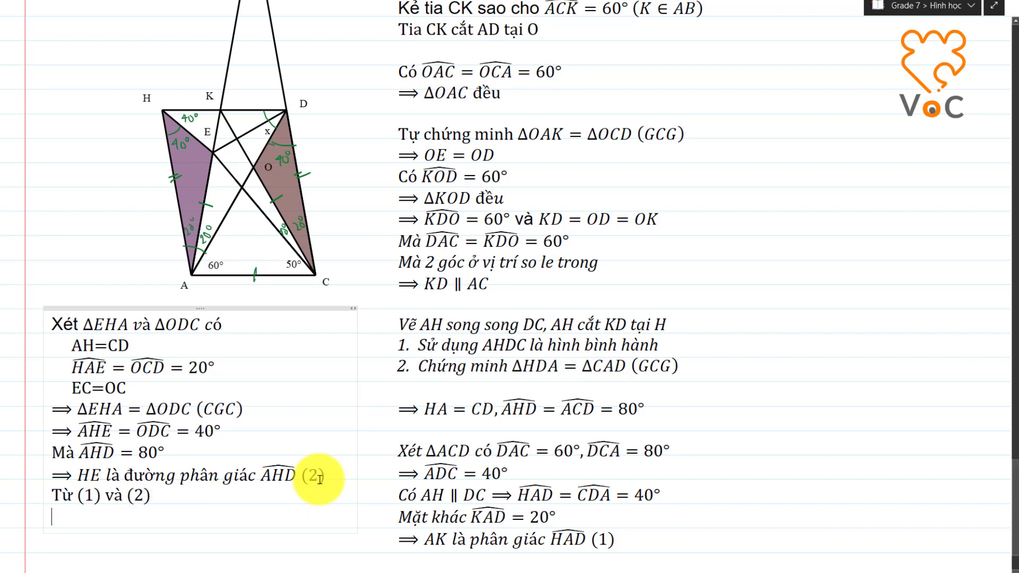
pyautogui.hotkey('alt', '=')
pyautogui.write('⟹')
pyautogui.write('DE là ph')
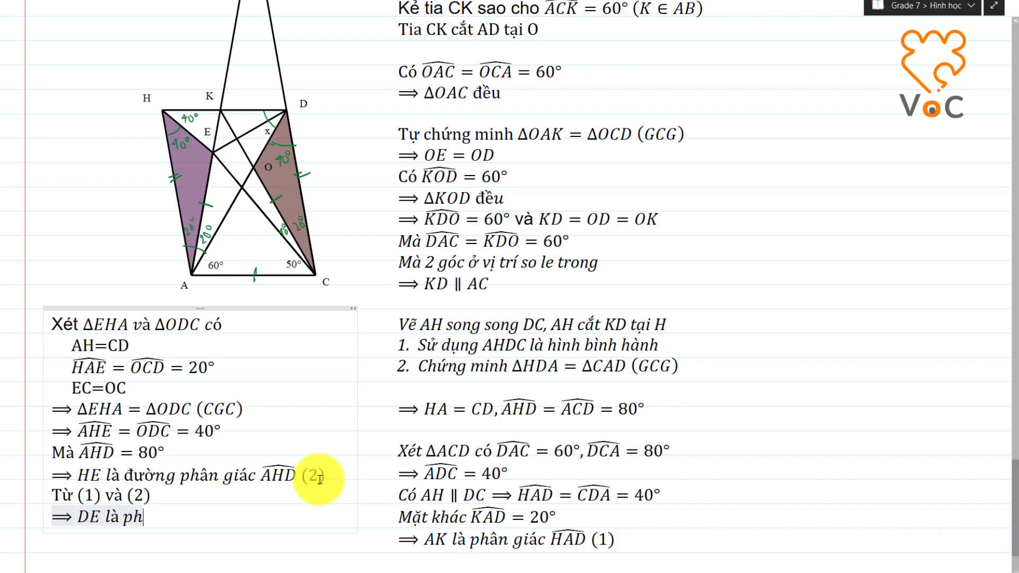
pyautogui.write('ân giác ')
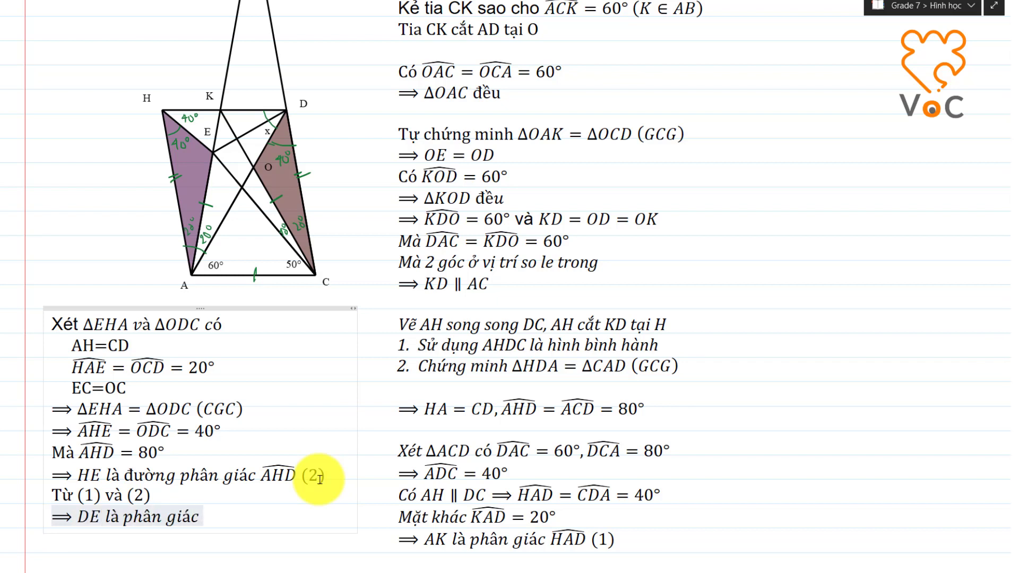
pyautogui.write('HDA')
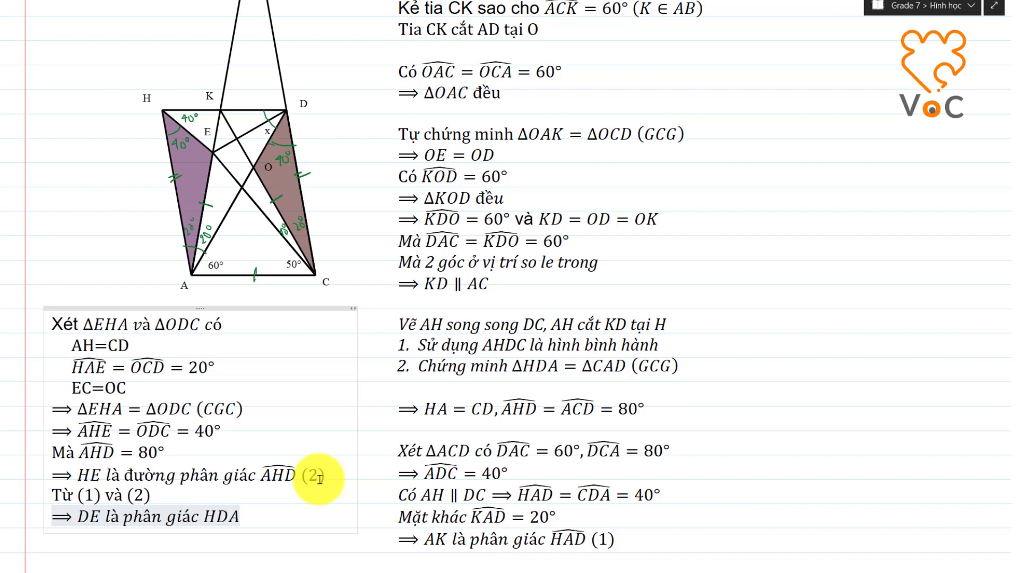
pyautogui.press('BackSpace')
pyautogui.press('BackSpace')
pyautogui.press('BackSpace')
pyautogui.write('\\hat ')
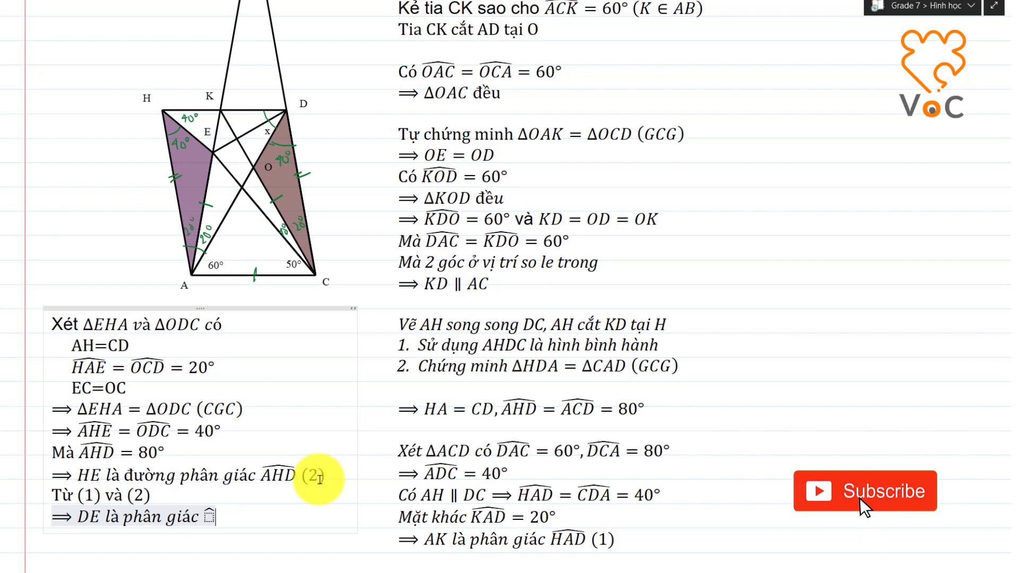
pyautogui.write('HDA')
pyautogui.press('Return')
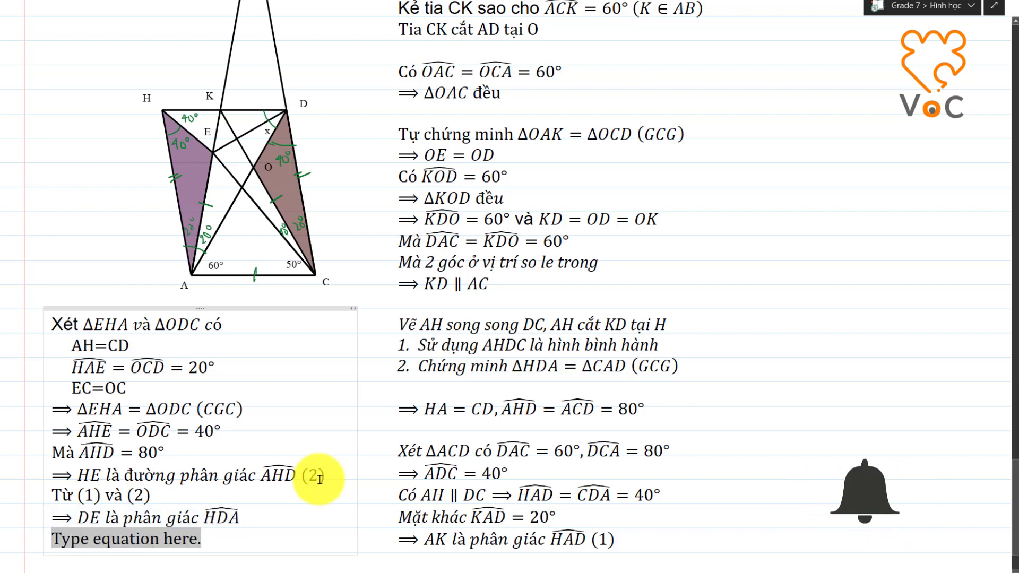
# Finish the proof with ⟹ x = 60°.1/2 = 30°.
pyautogui.write('⟹ x = ')
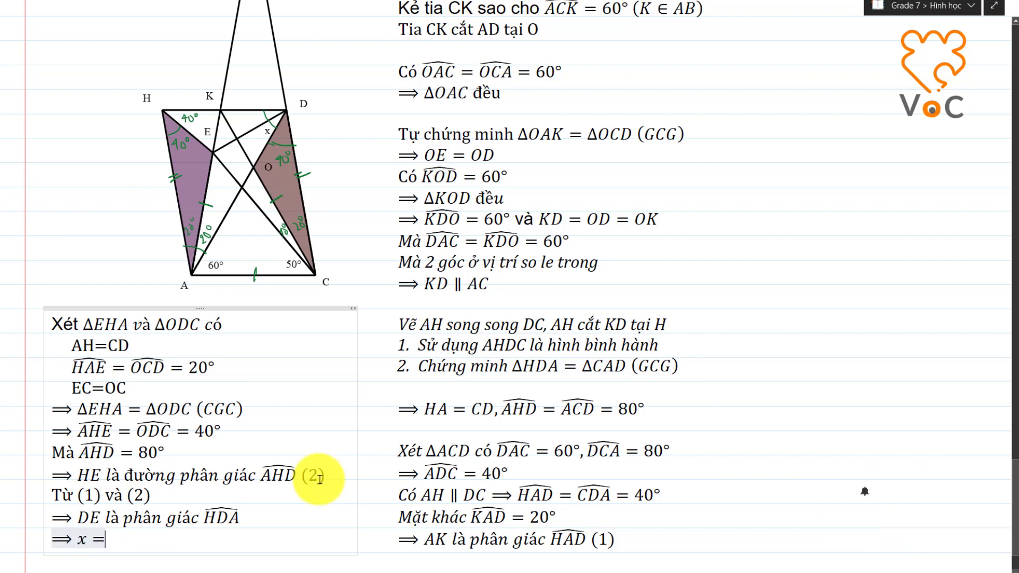
pyautogui.write('60°/2')
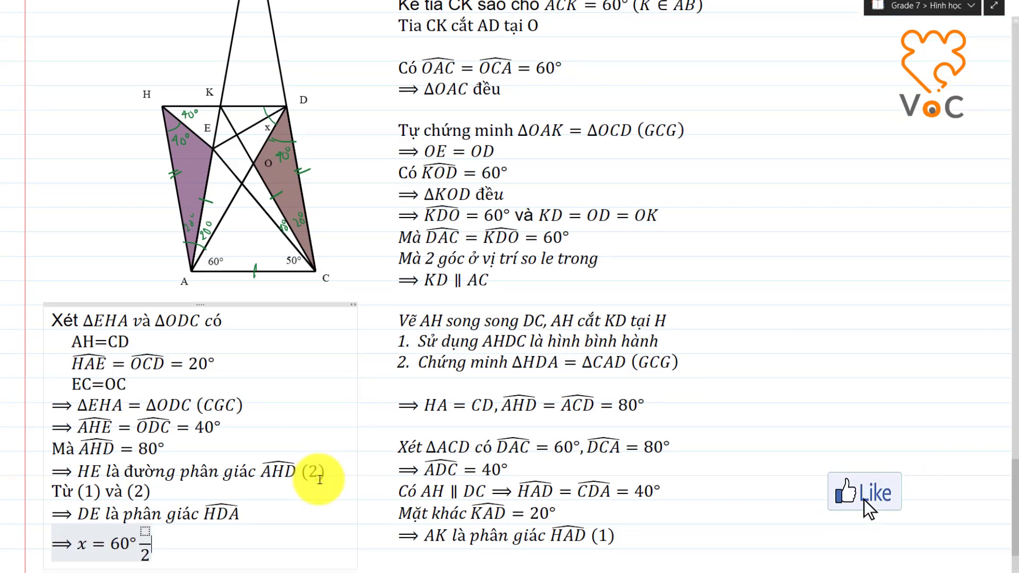
pyautogui.press('BackSpace')
pyautogui.press('BackSpace')
pyautogui.write('.1/2 ')
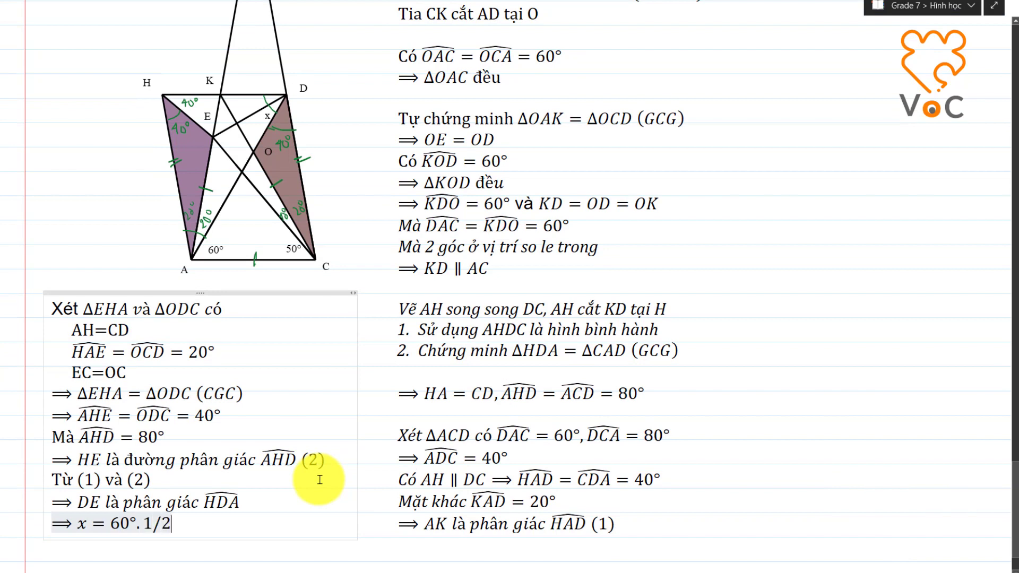
pyautogui.write('= 30°')
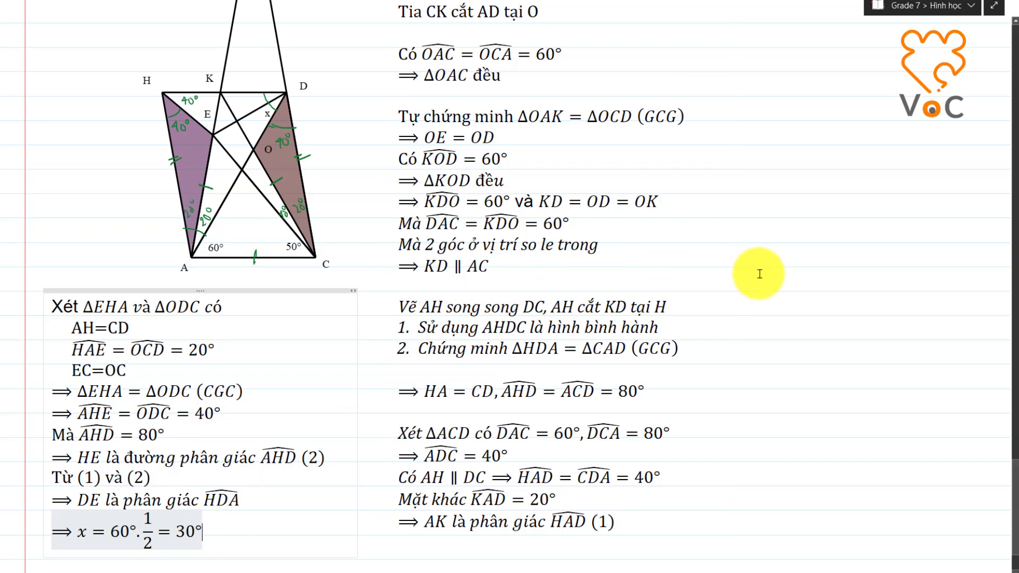
pyautogui.click(793, 301)
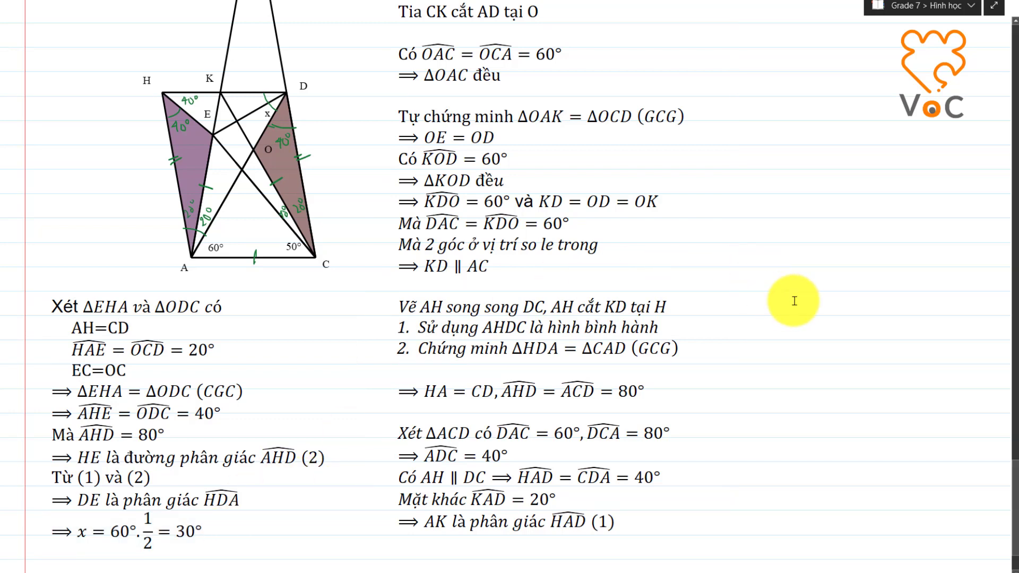